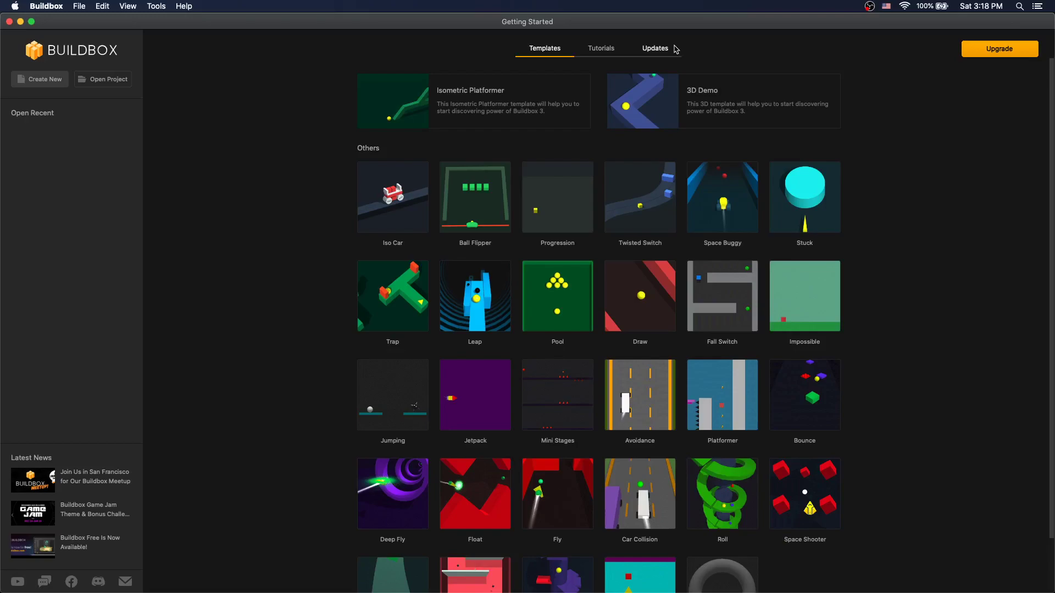
Open the Flap template project from the template gallery.
left_click(665, 52)
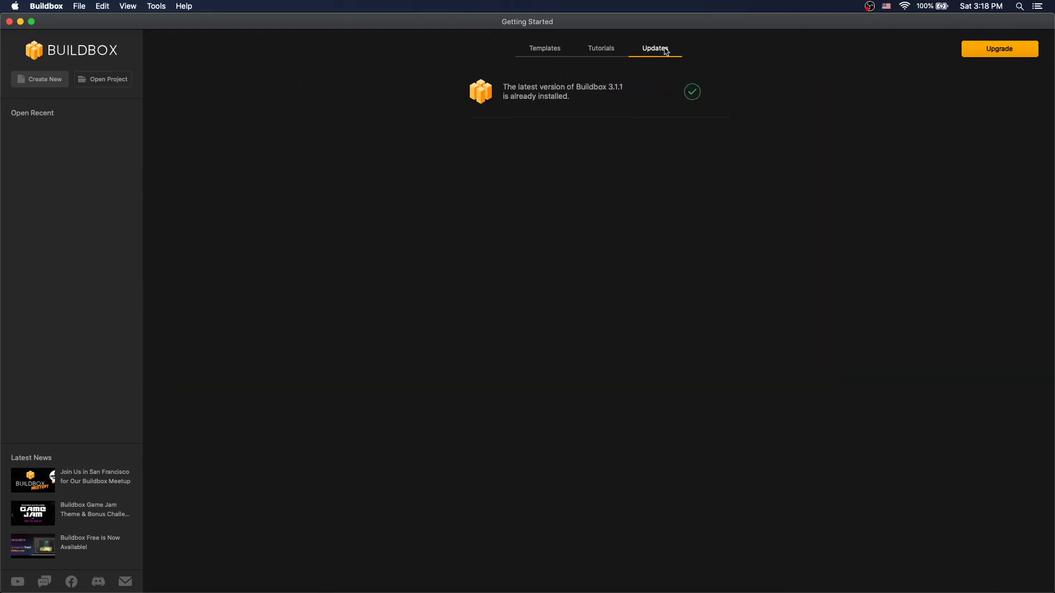
left_click(544, 49)
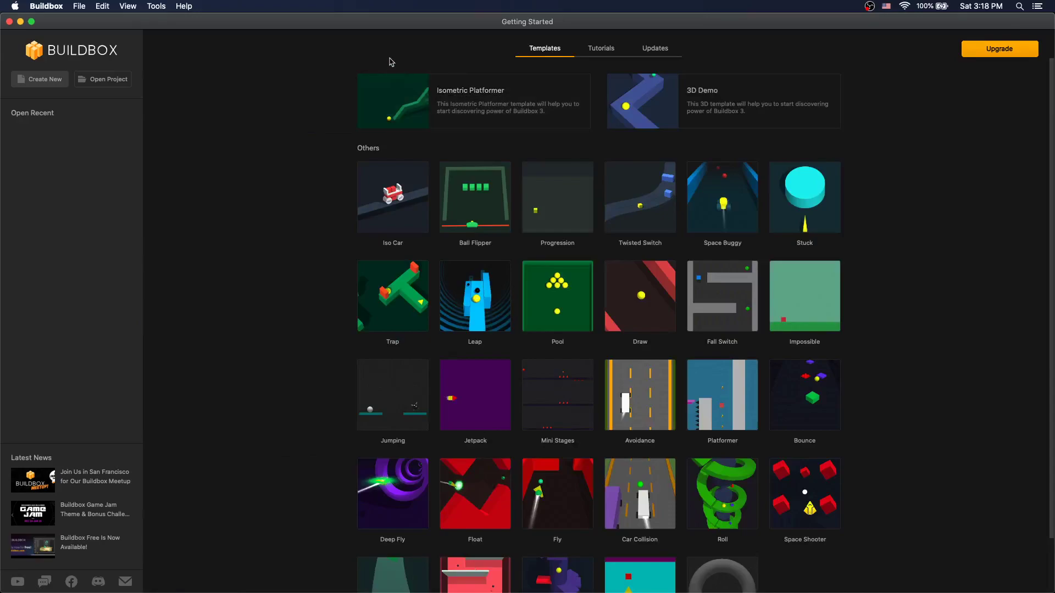
left_click(404, 103)
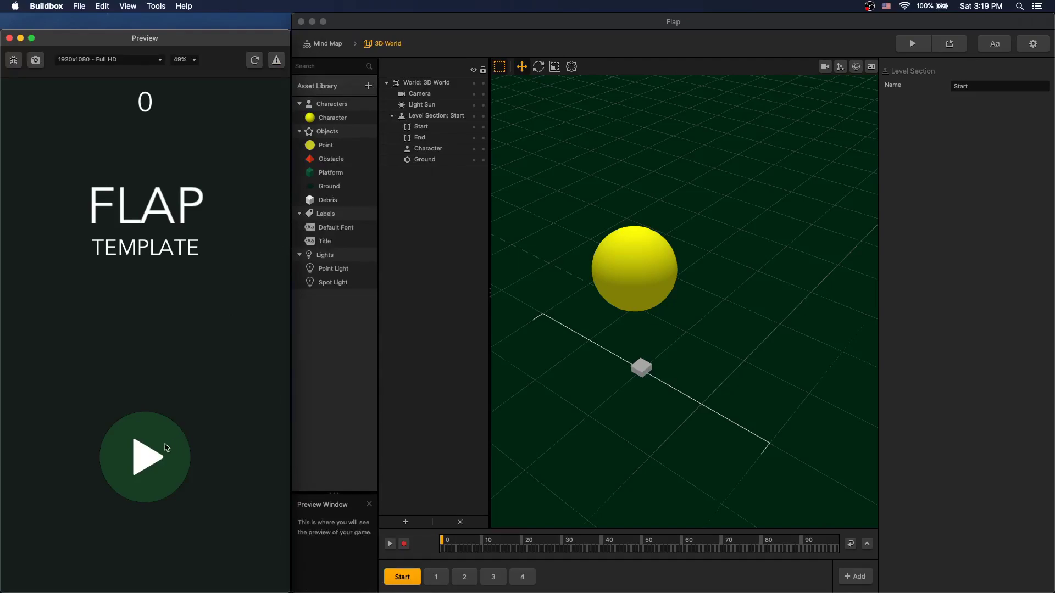
Play a preview round, flapping to GAME OVER at 7 points, then reload to the title screen.
left_click(166, 448)
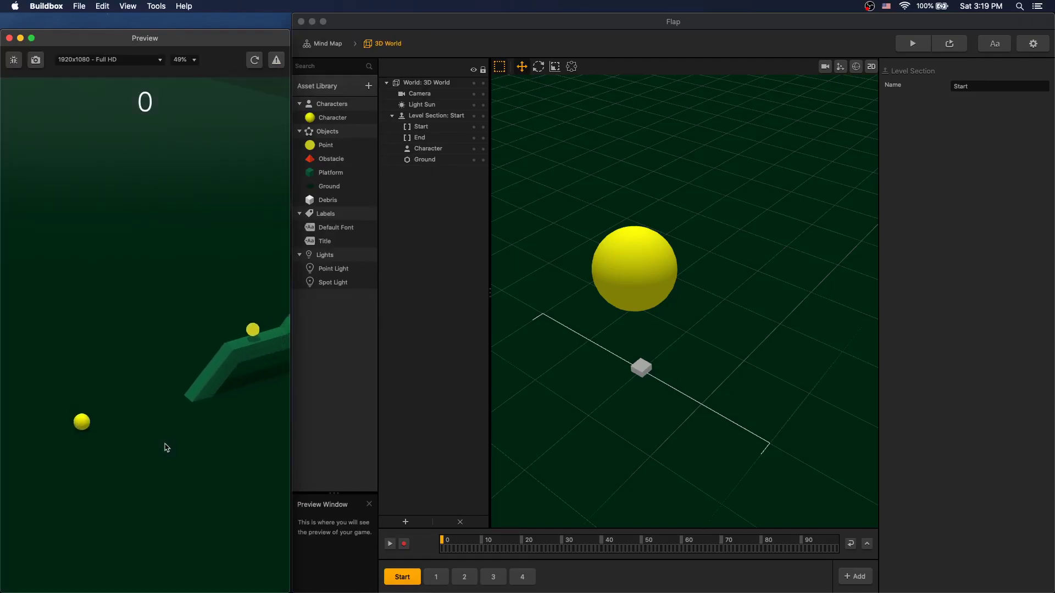
left_click(166, 448)
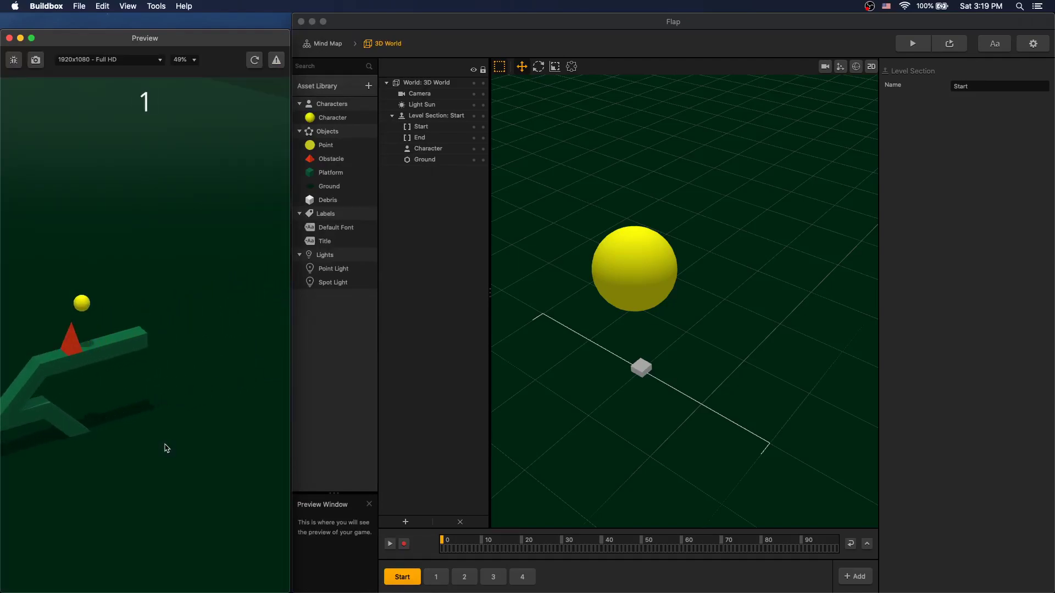
left_click(166, 448)
left_click(166, 448)
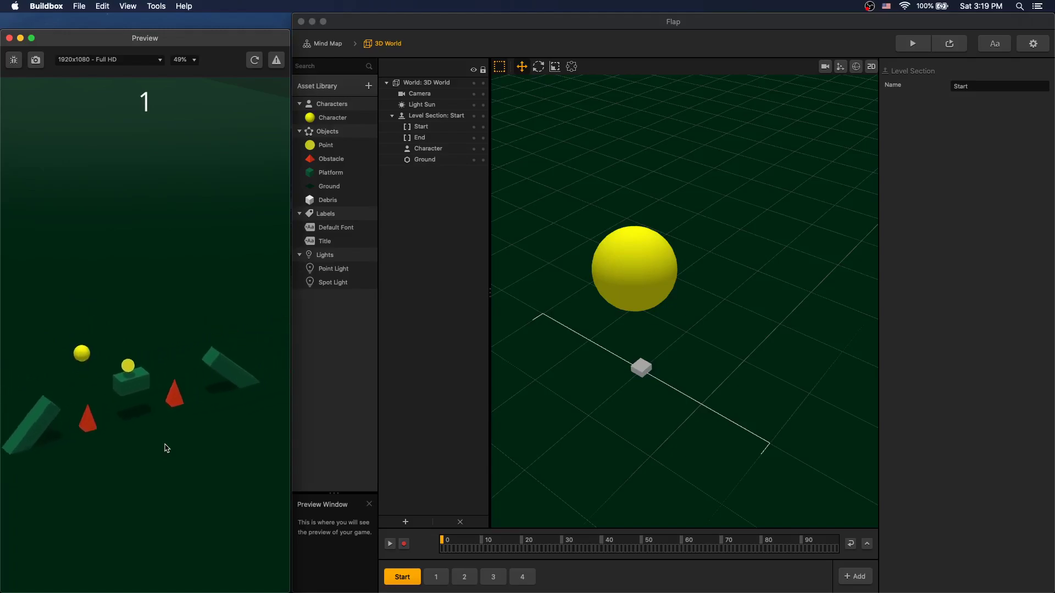
left_click(166, 448)
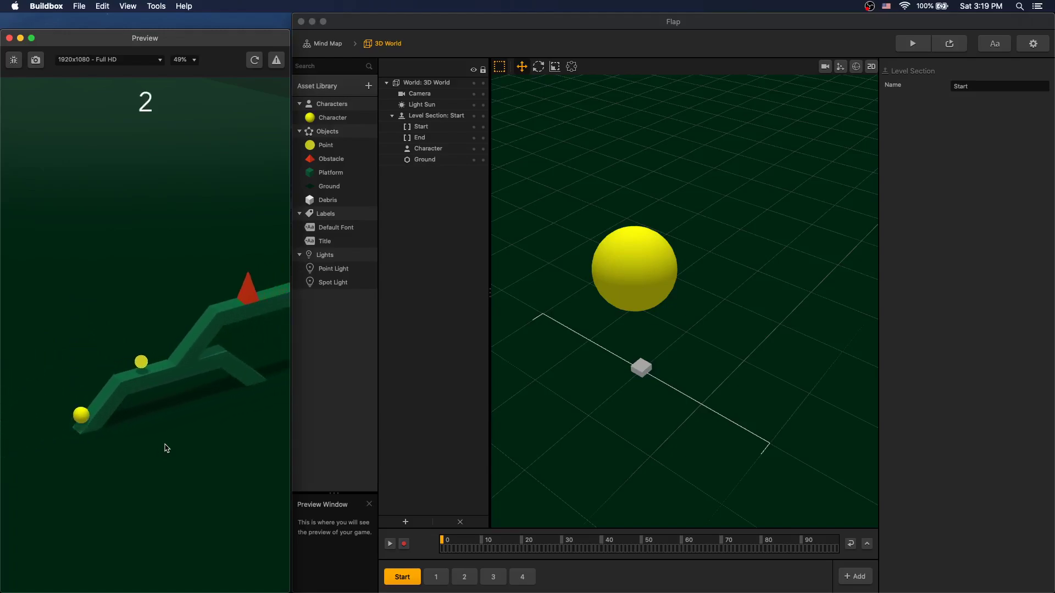
left_click(166, 448)
left_click(166, 448)
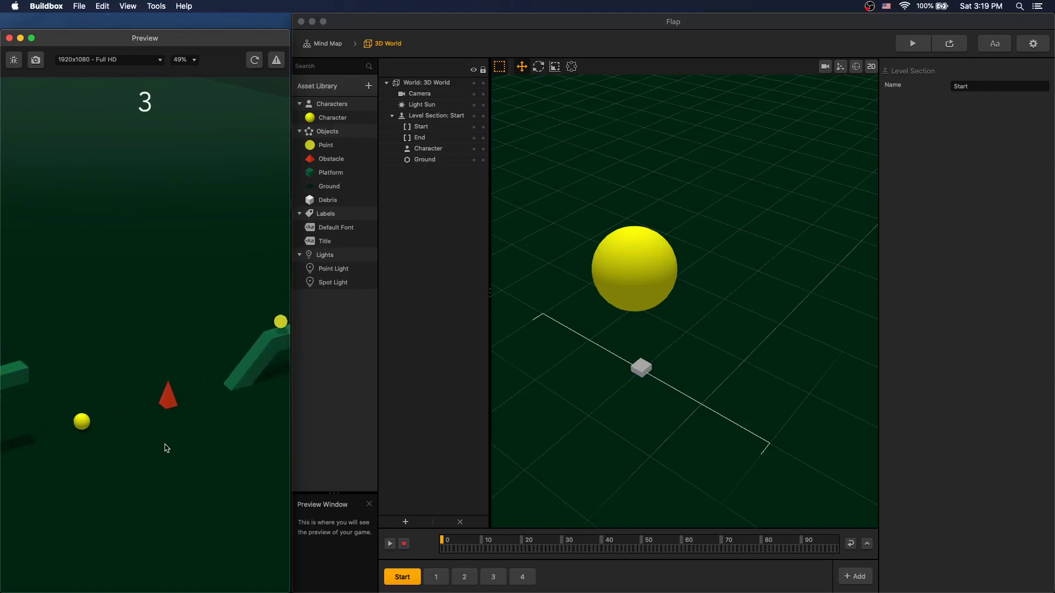
left_click(166, 448)
left_click(166, 448)
left_click(166, 448)
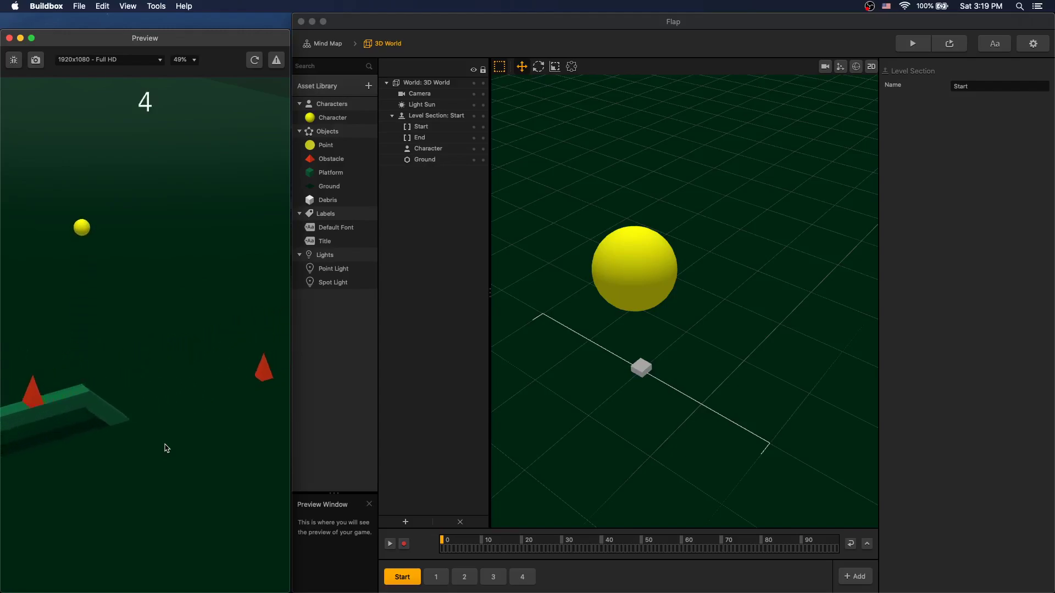
left_click(167, 448)
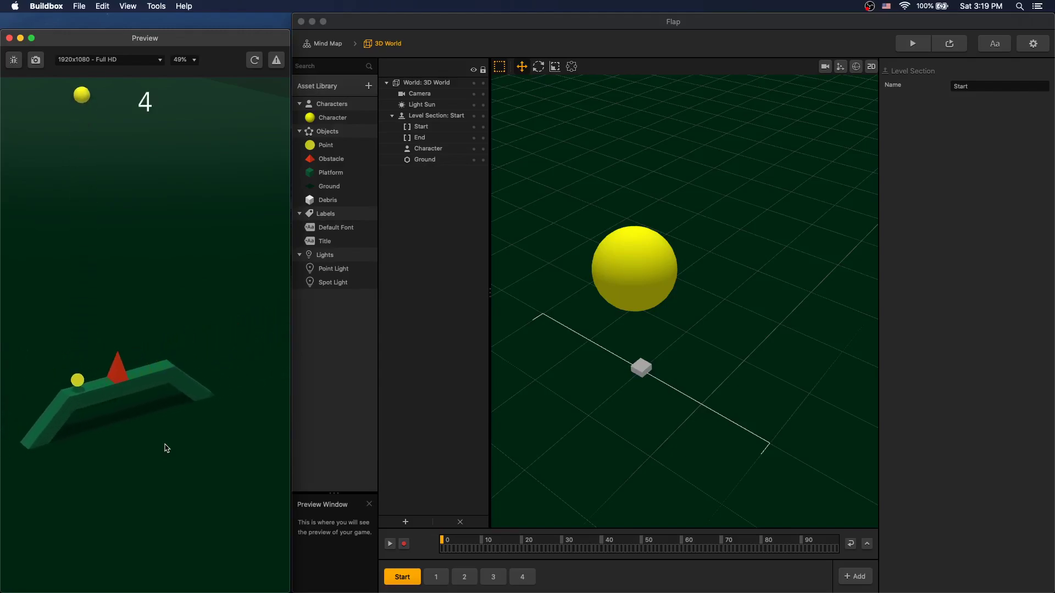
left_click(166, 448)
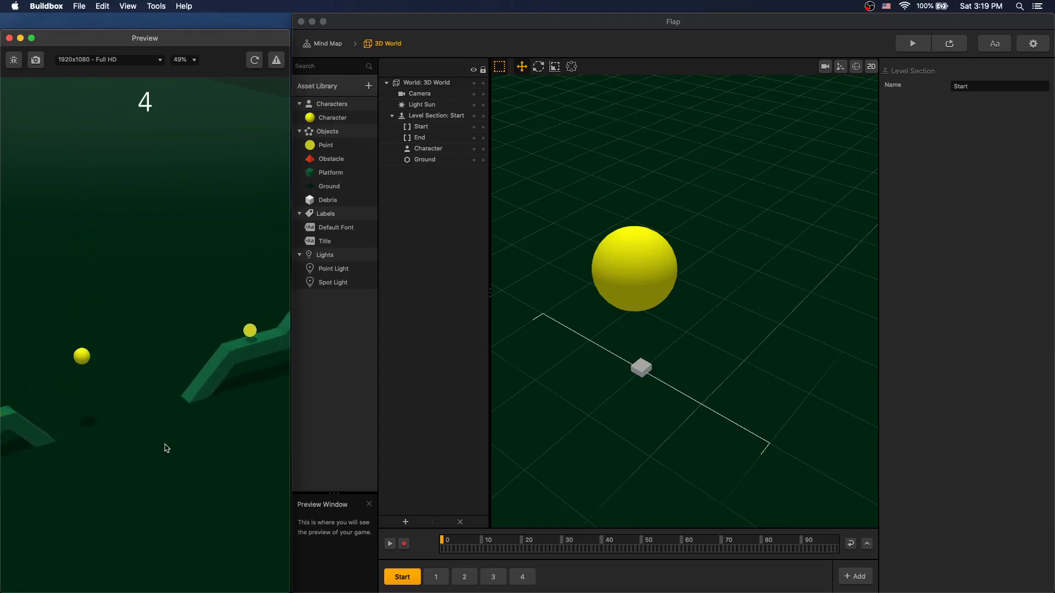
left_click(167, 447)
left_click(166, 448)
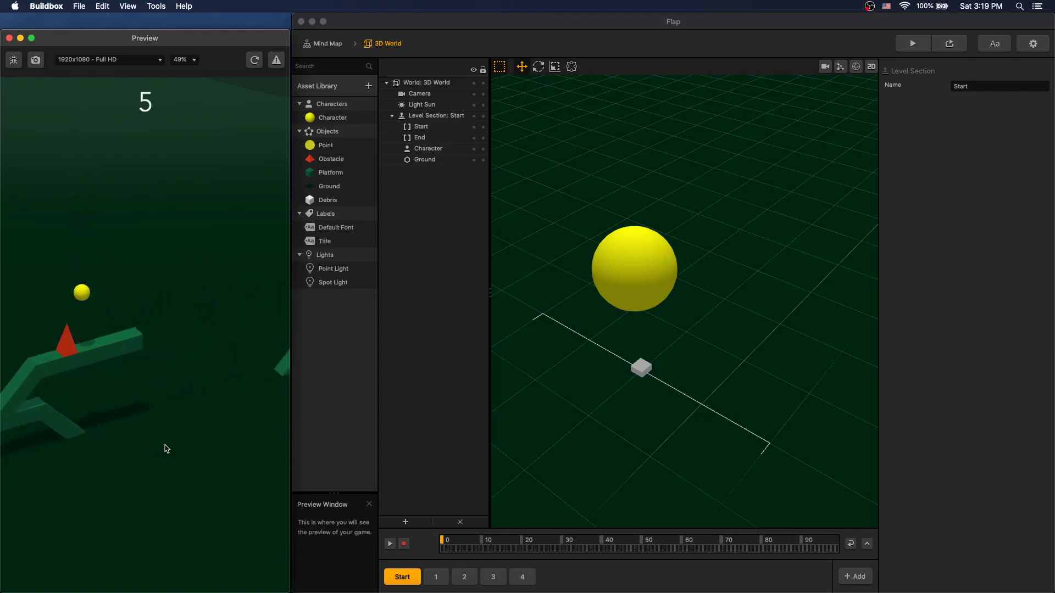
left_click(167, 448)
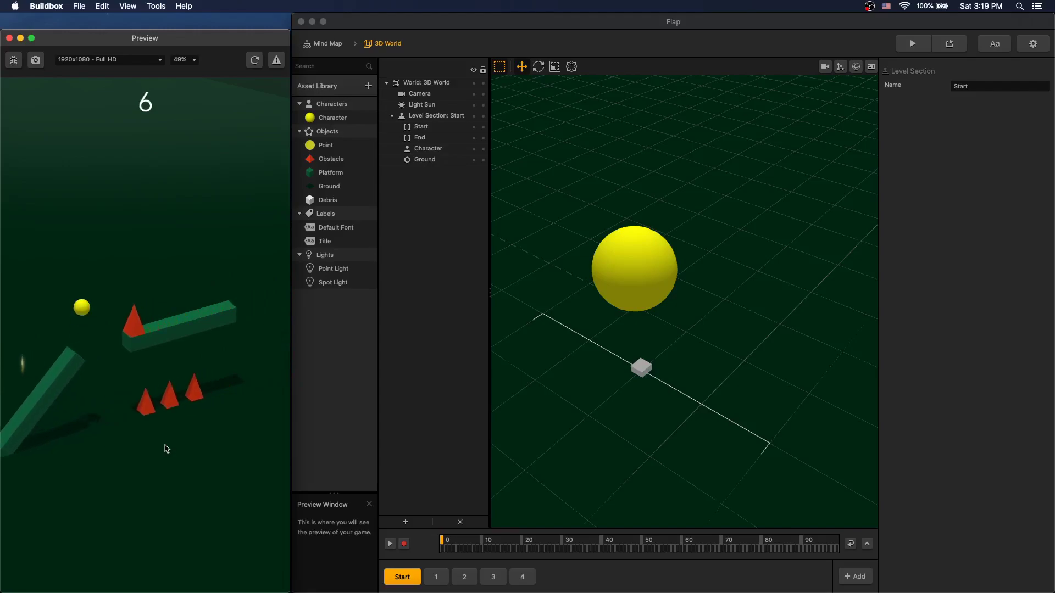
left_click(167, 448)
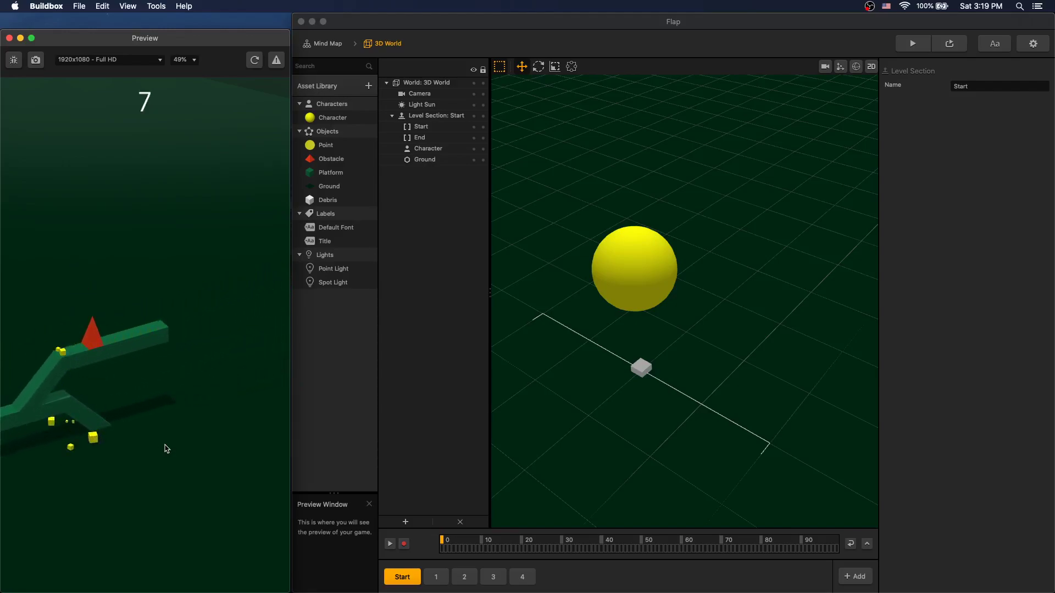
left_click(254, 60)
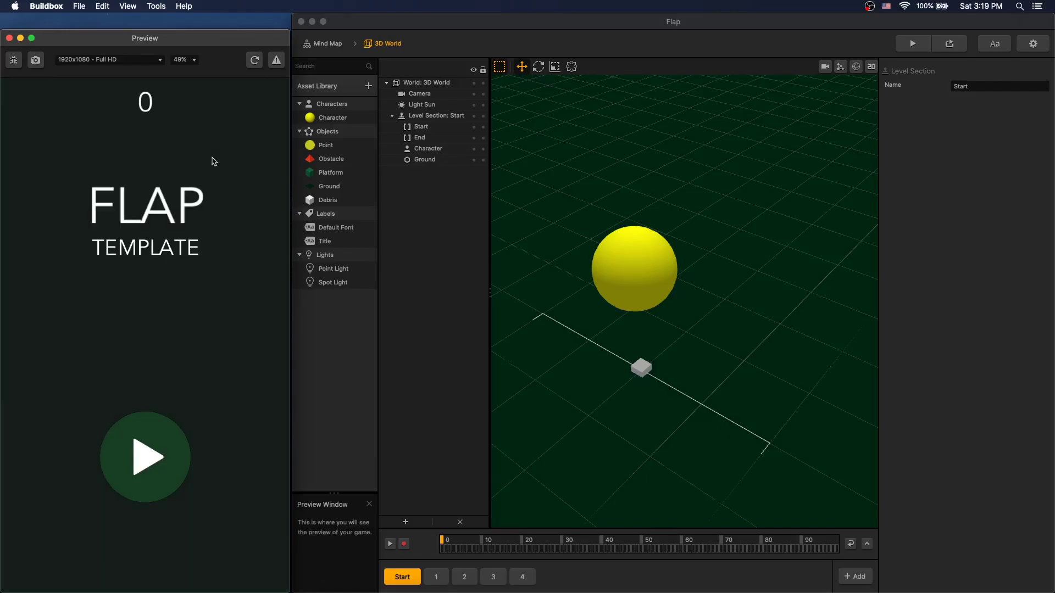
Inspect the Start UI's Points, Title, Subtitle, Start Button and Background layers from the Mind Map.
left_click(327, 43)
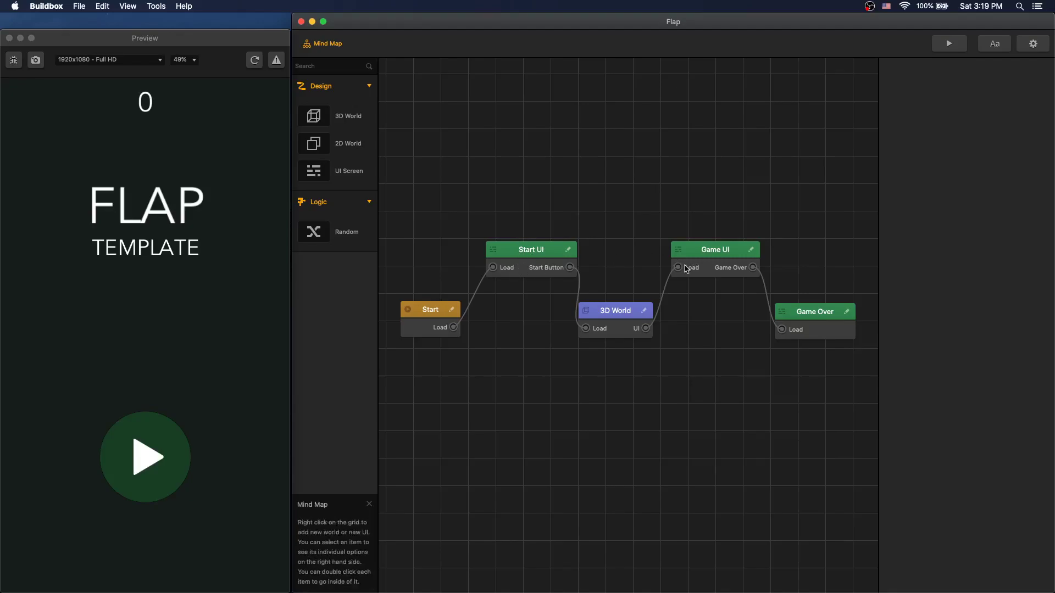
double_click(536, 252)
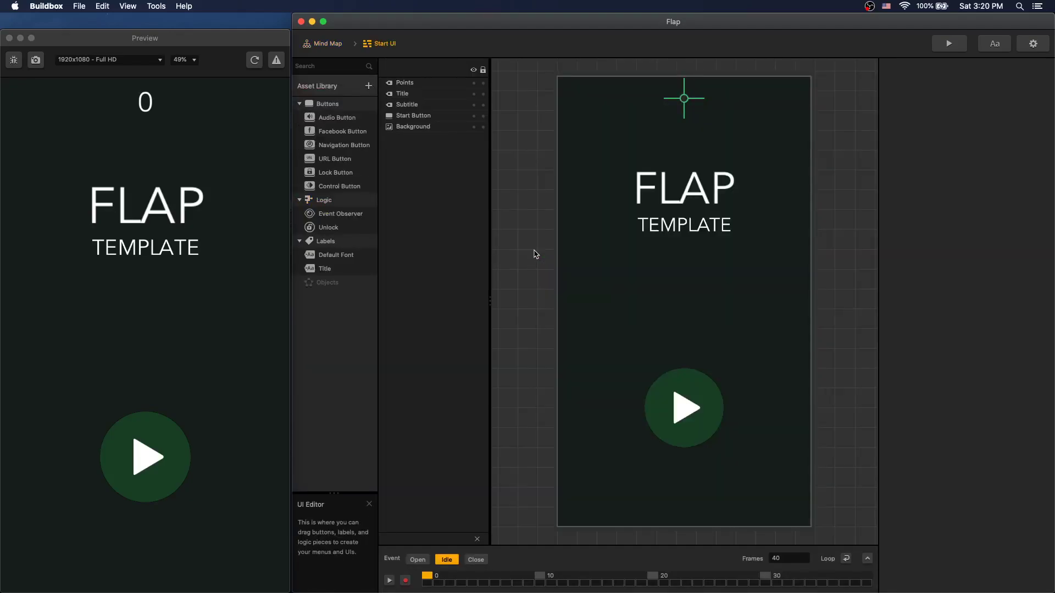
left_click(409, 84)
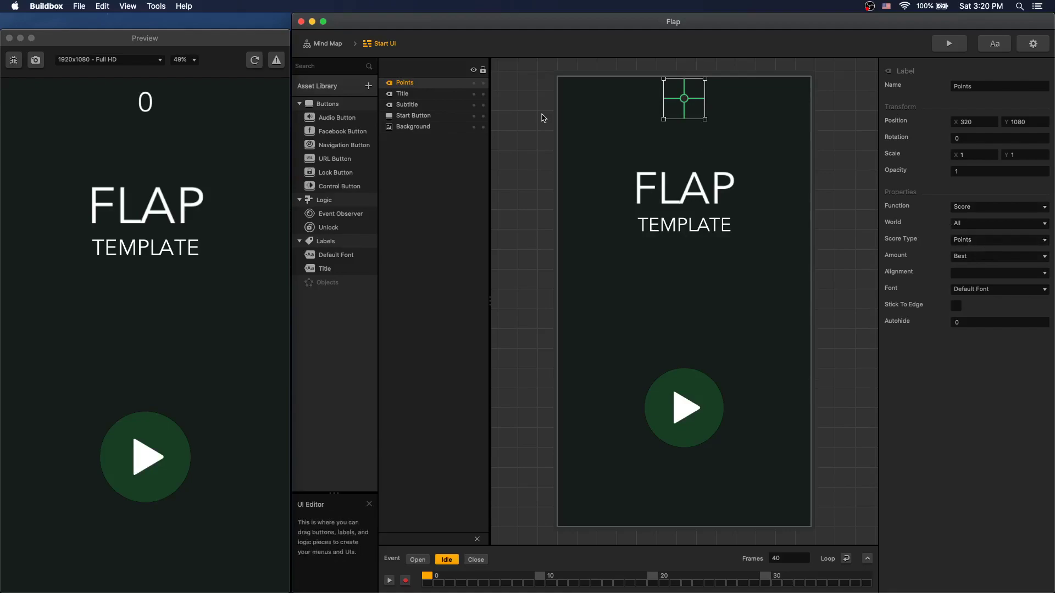
left_click(421, 96)
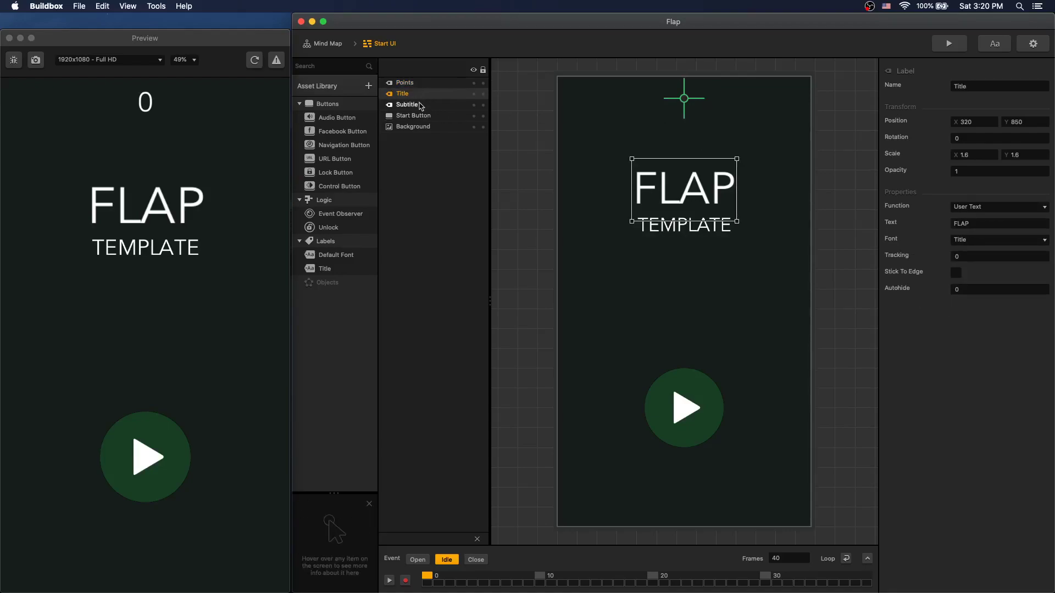
left_click(419, 105)
left_click(419, 116)
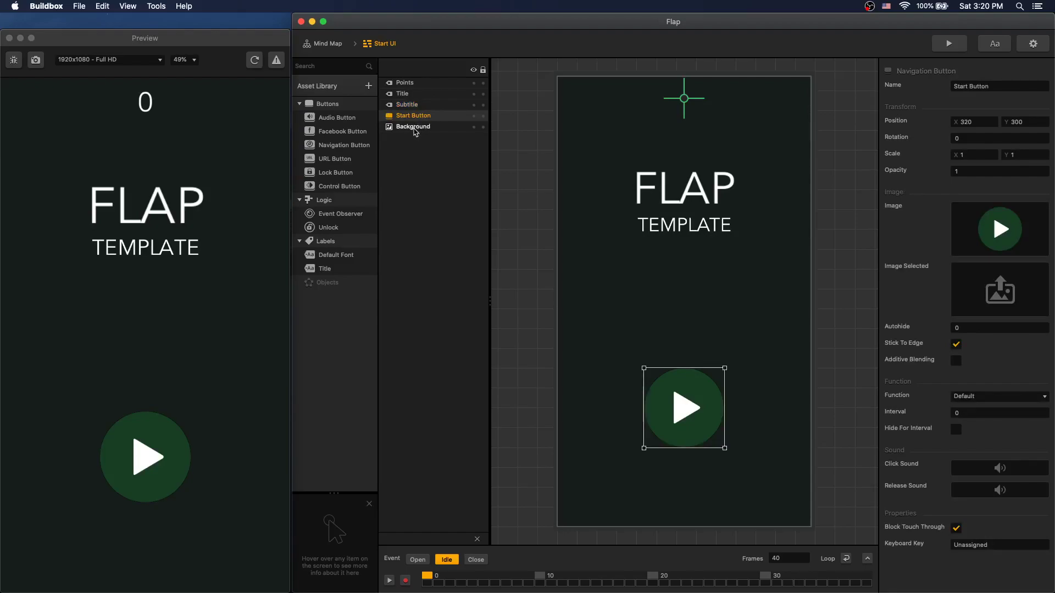
left_click(415, 129)
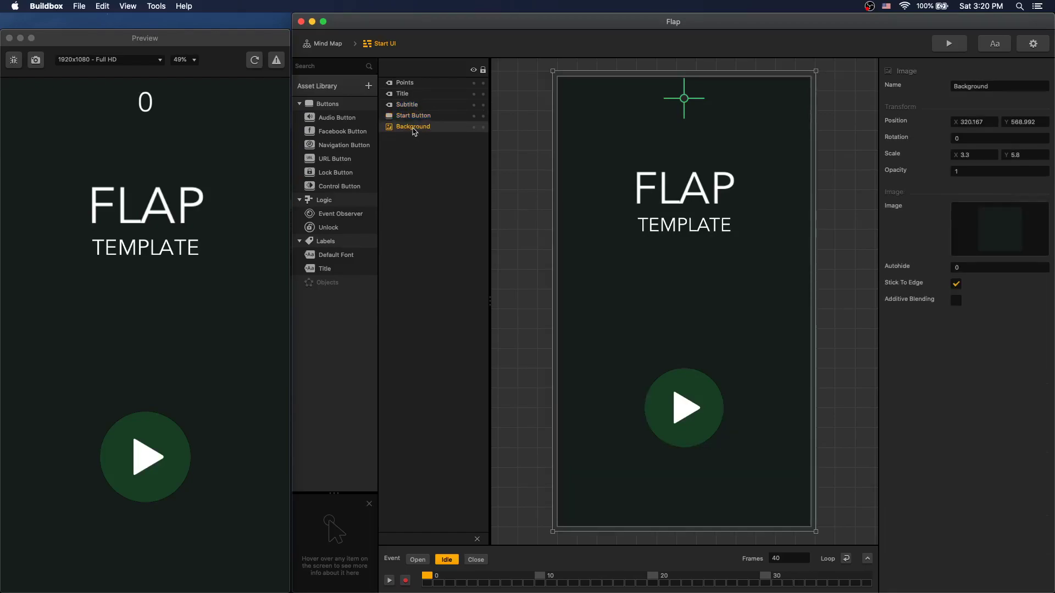
left_click(327, 43)
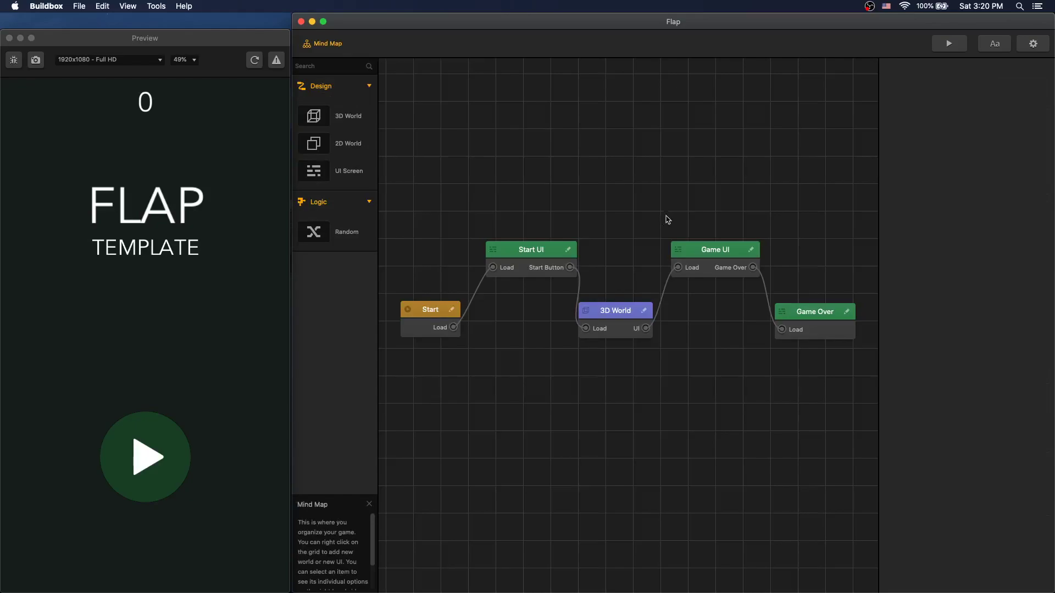
Inspect the Game UI's Points label, Shader image and Game Over observer, then return to the Mind Map.
double_click(719, 254)
left_click(413, 85)
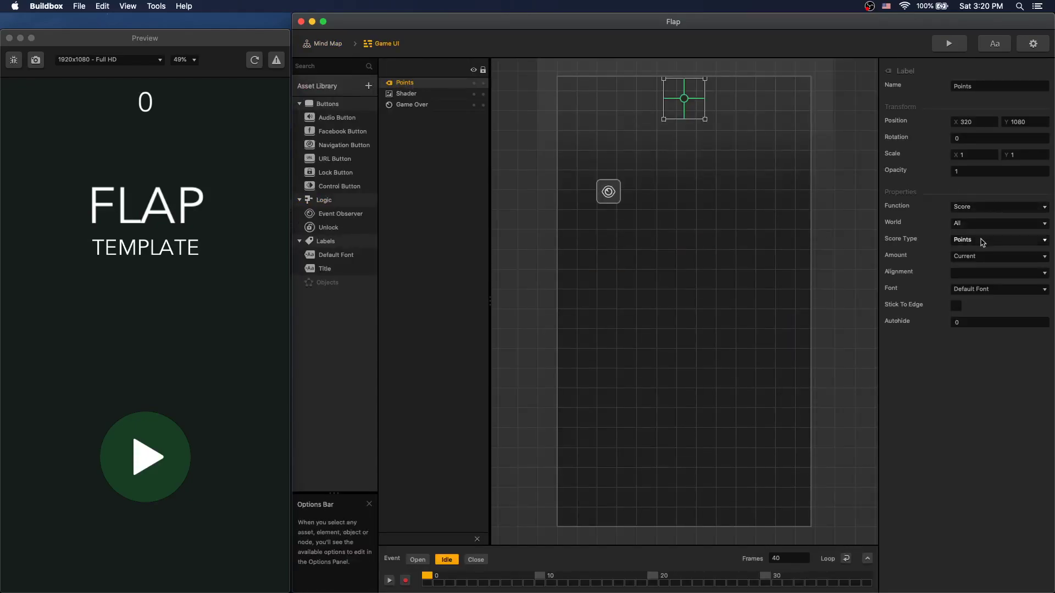
left_click(428, 95)
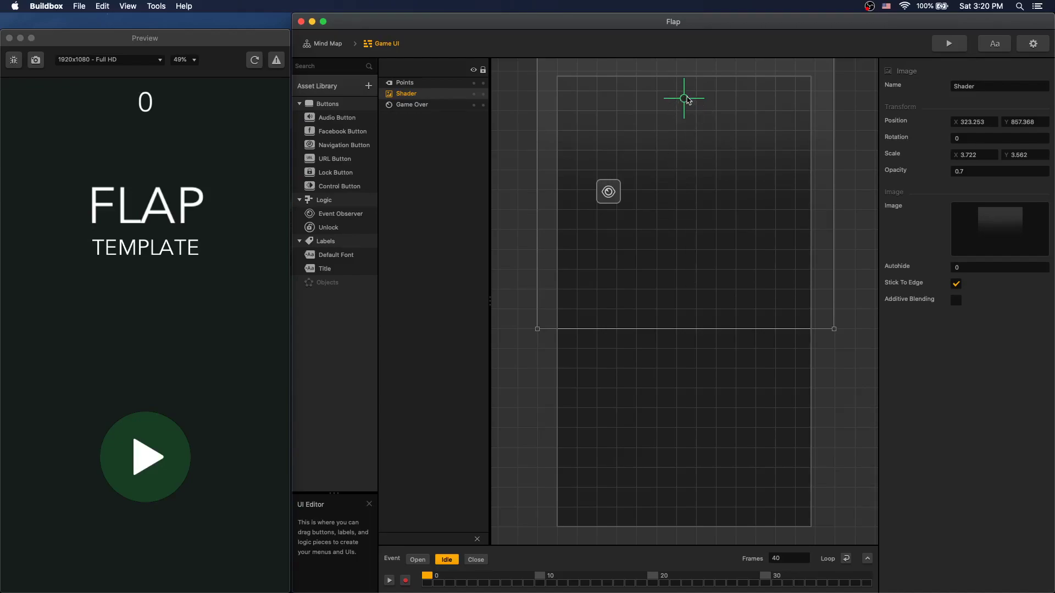
left_click(425, 107)
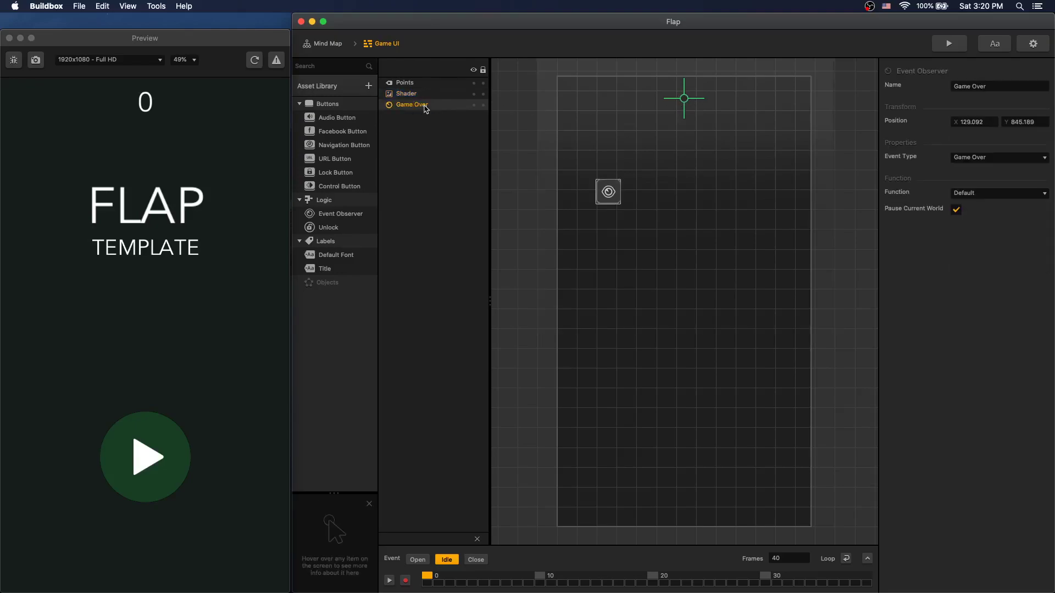
left_click(333, 49)
Inspect the Game Over screen's Points, GAME OVER title, play button and Background layers.
double_click(843, 331)
left_click(416, 87)
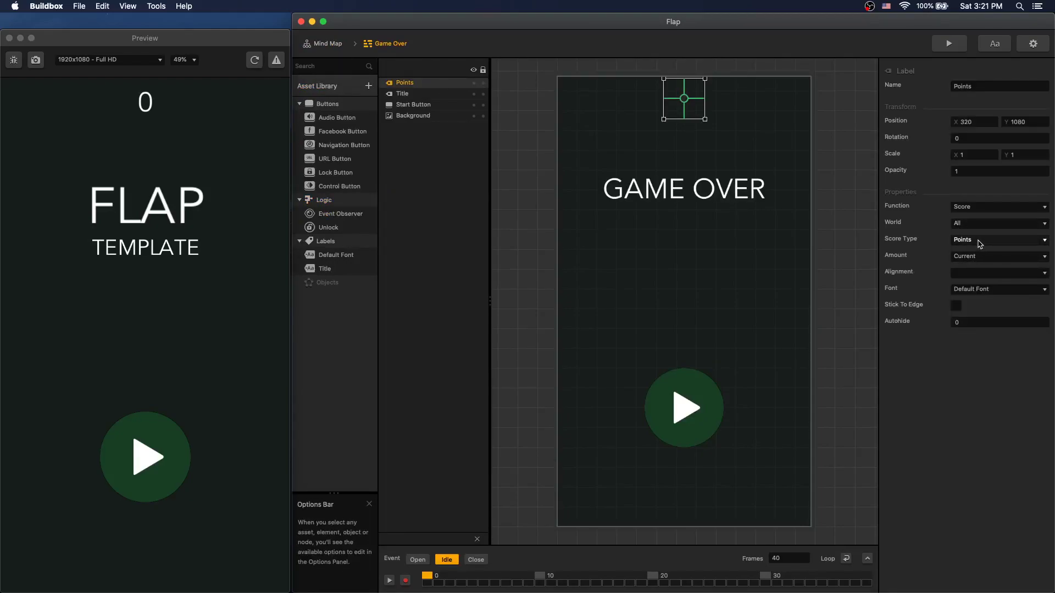
left_click(414, 94)
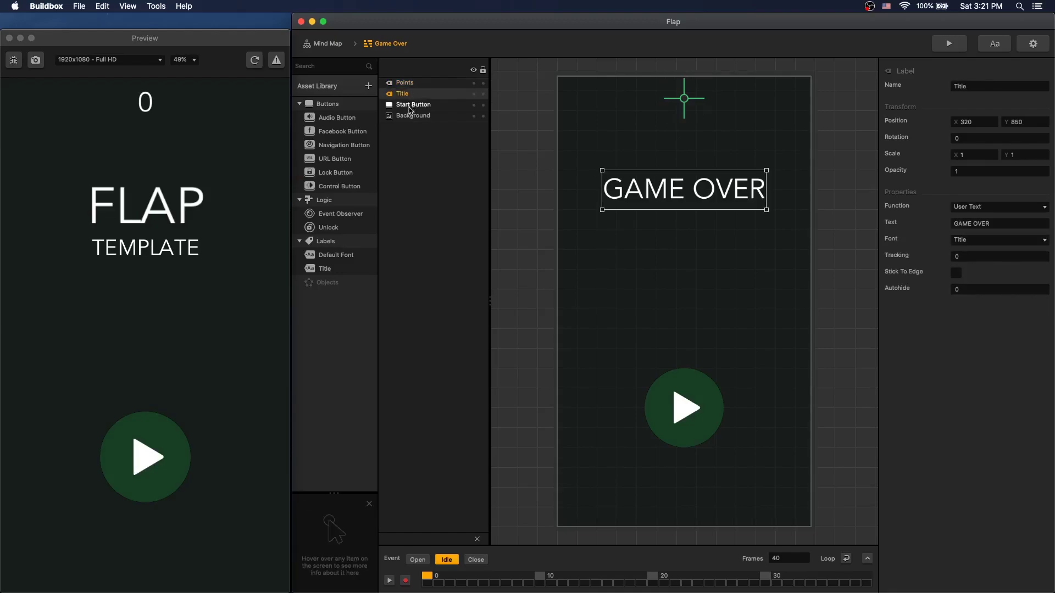
left_click(412, 106)
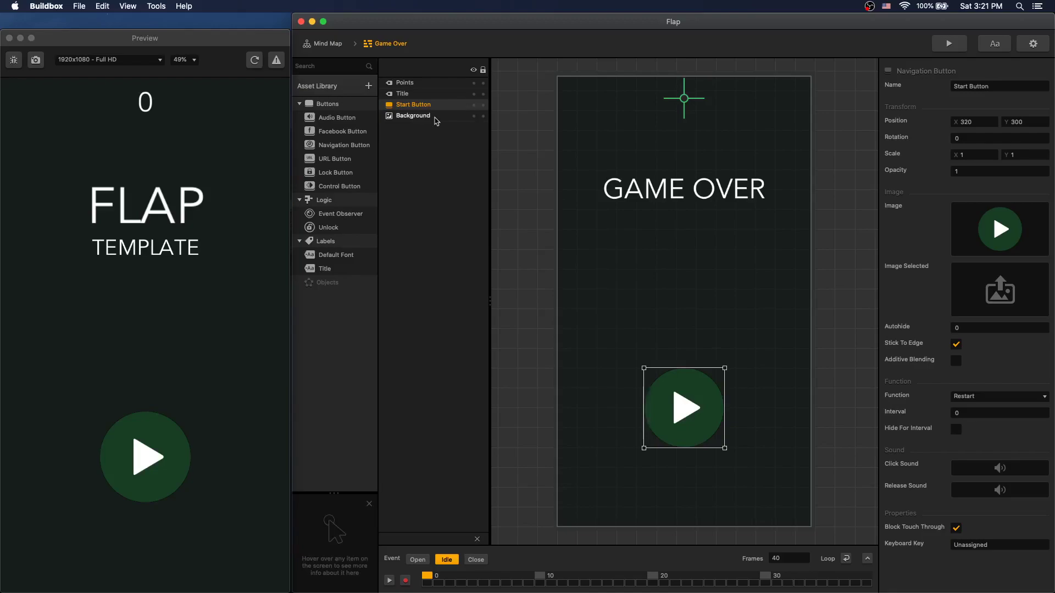
left_click(435, 117)
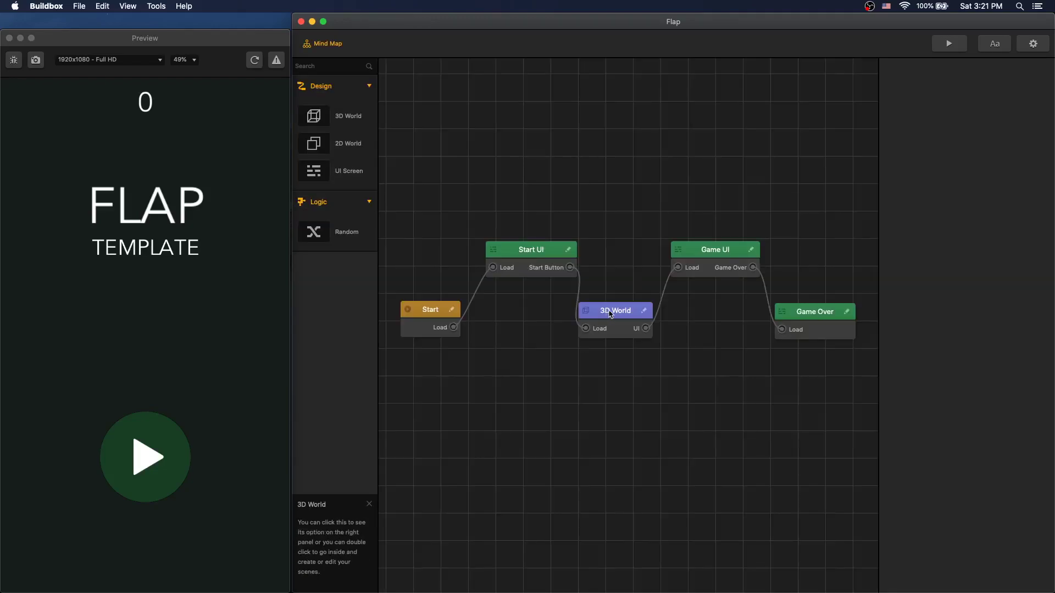
Check the 3D World scene's Gravity Y setting of -50.
left_click(611, 315)
left_click(1003, 103)
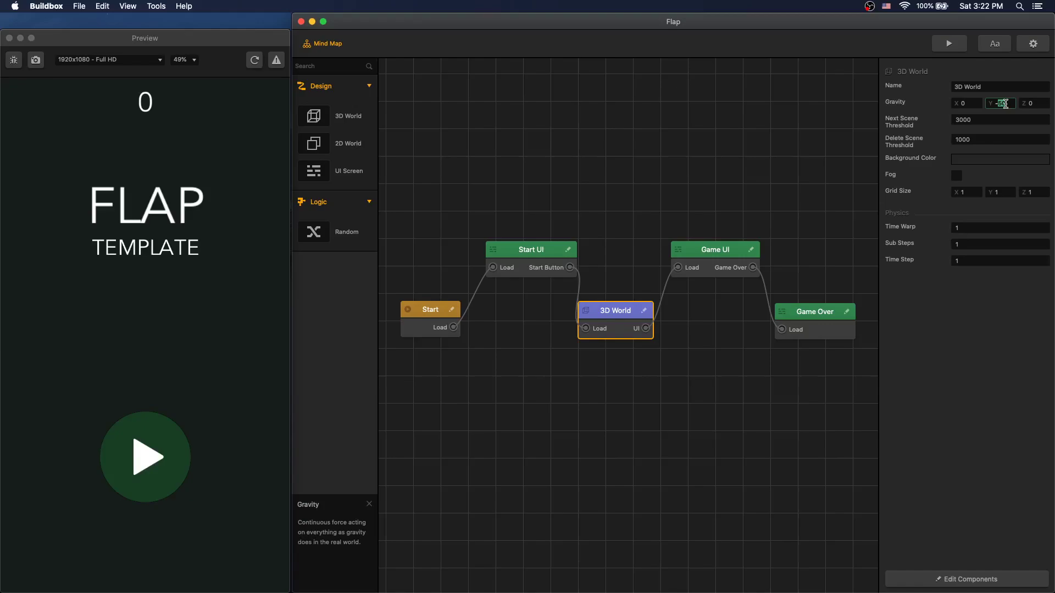
left_click(612, 319)
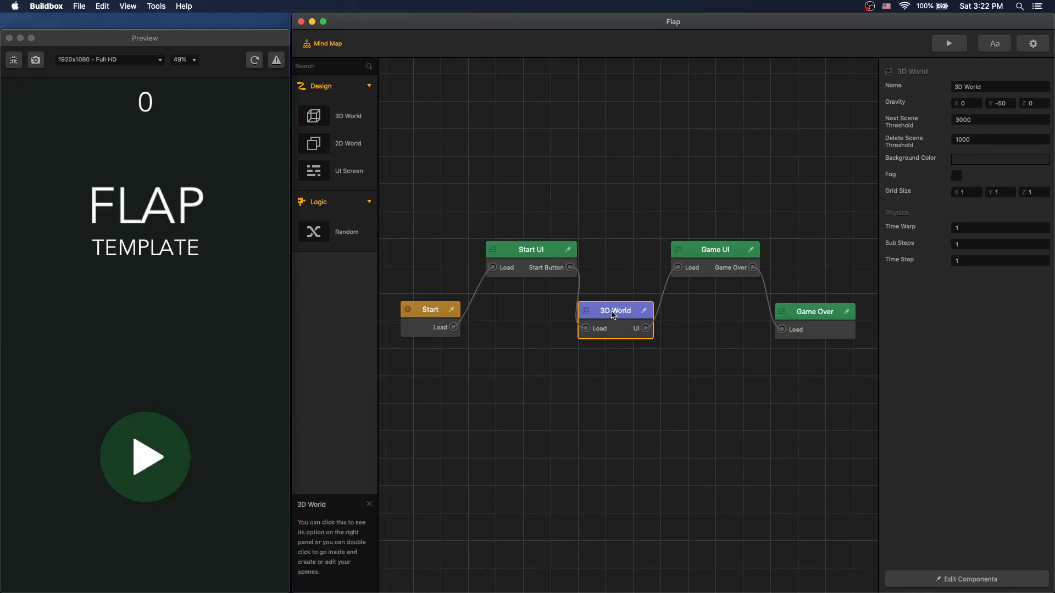
Open the 3D World scene and show the Debris asset's properties.
double_click(613, 314)
mouse_move(343, 208)
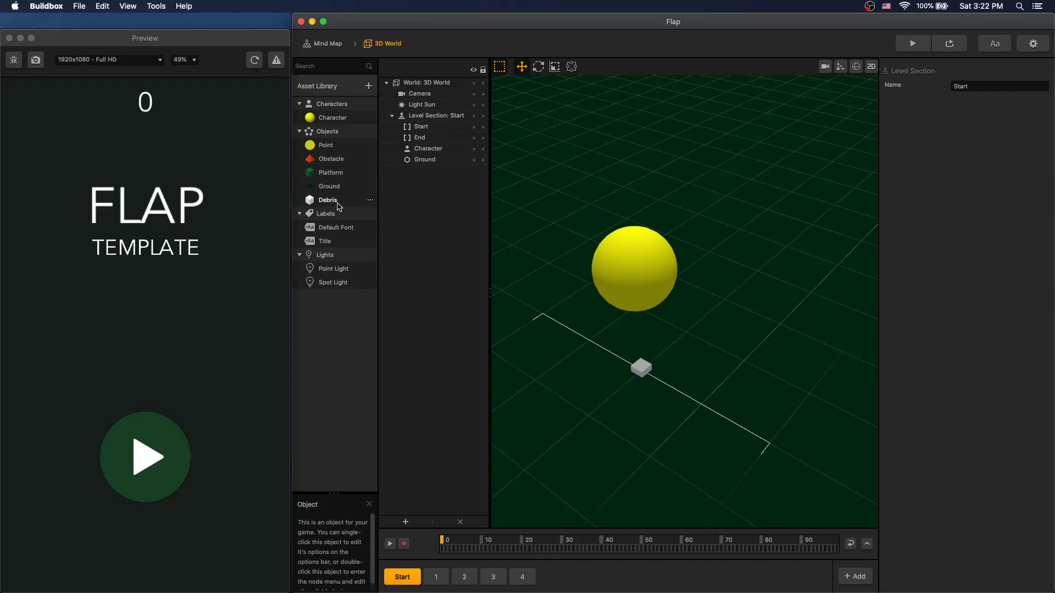
left_click(341, 203)
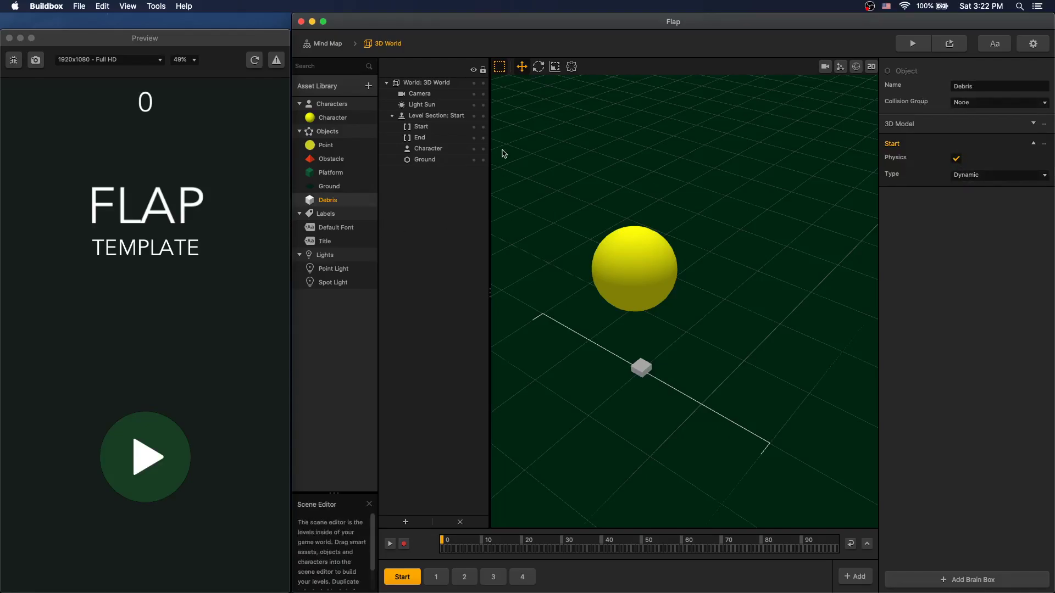
Open the Debris node map and inspect its 3D Model settings.
left_click(330, 201)
double_click(330, 201)
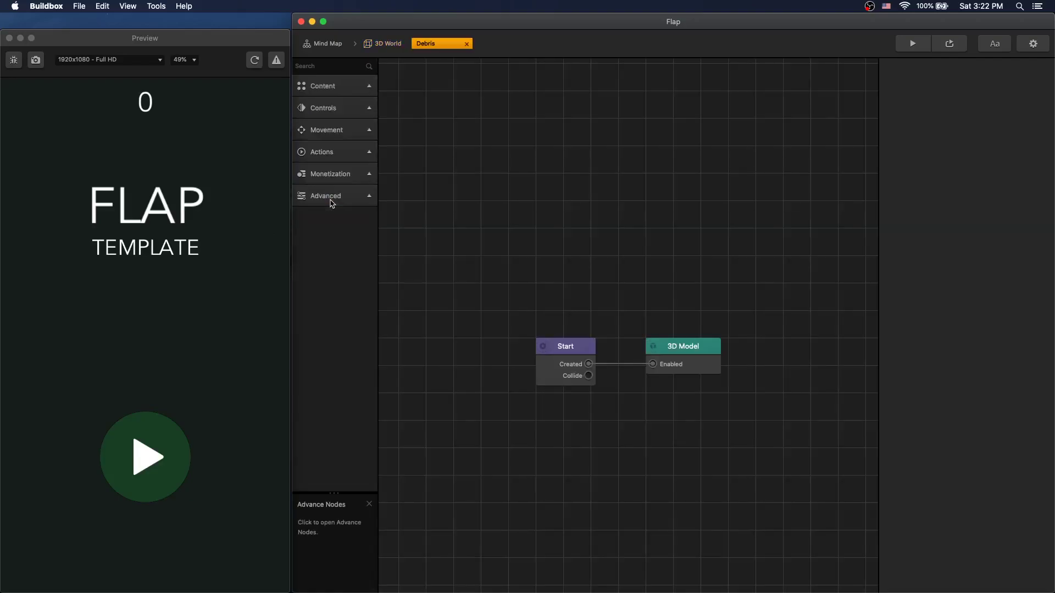
left_click(695, 354)
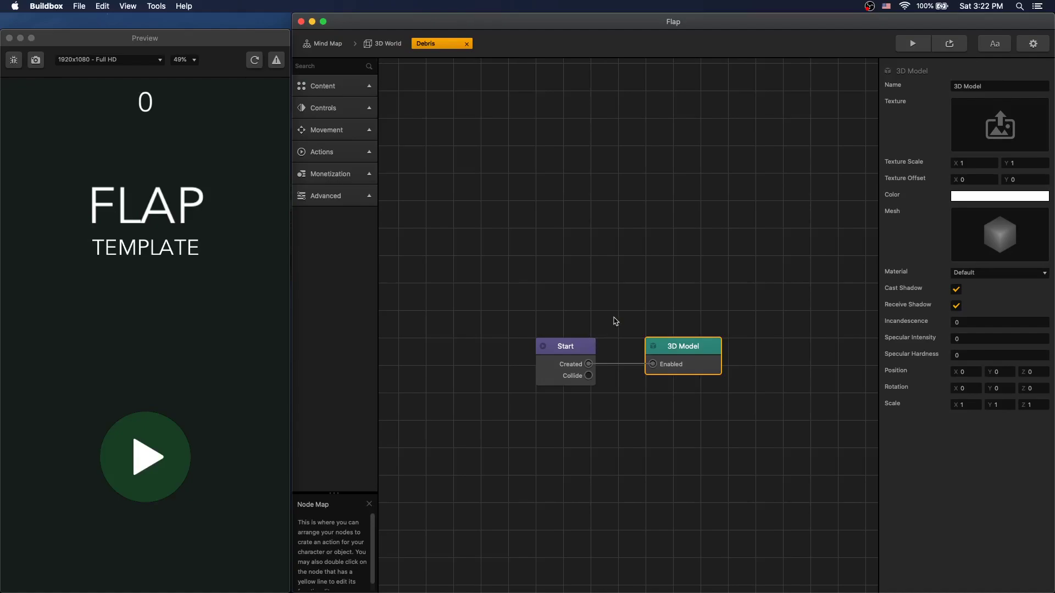
left_click(387, 44)
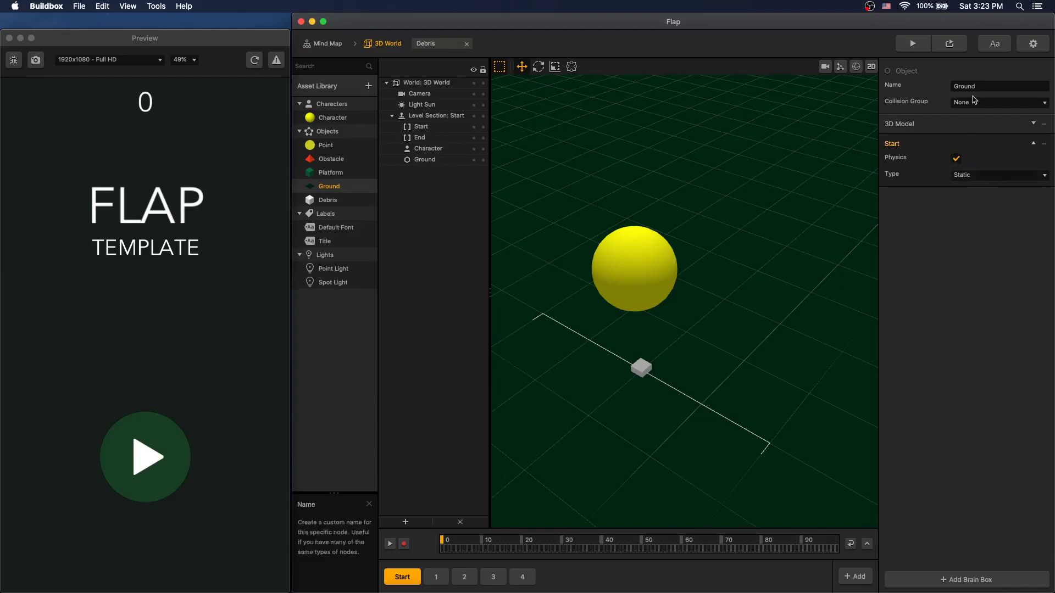
Open the Ground node map and inspect its 3D Model settings.
double_click(330, 186)
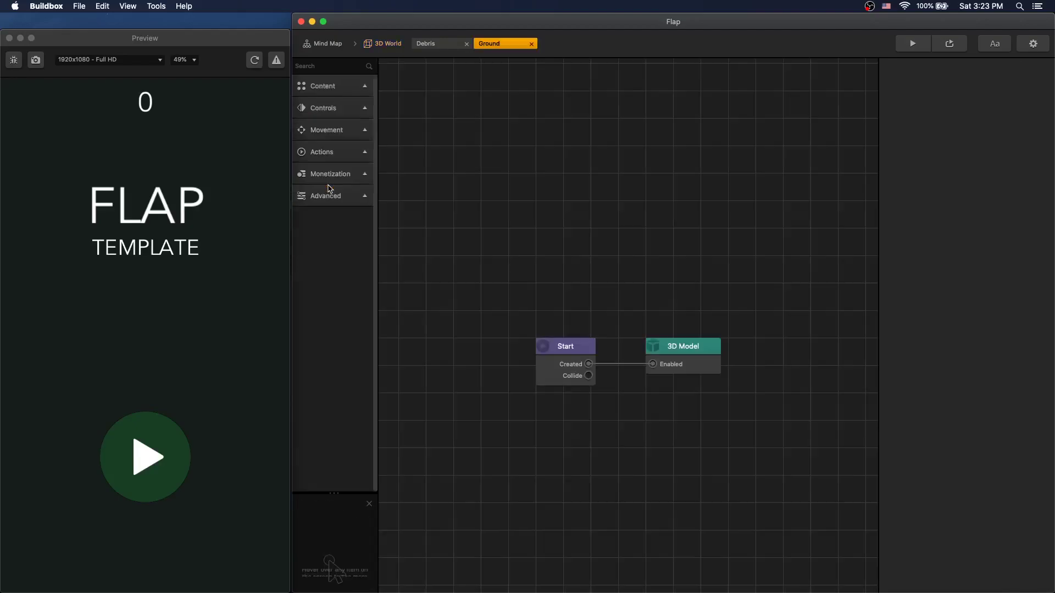
left_click(703, 351)
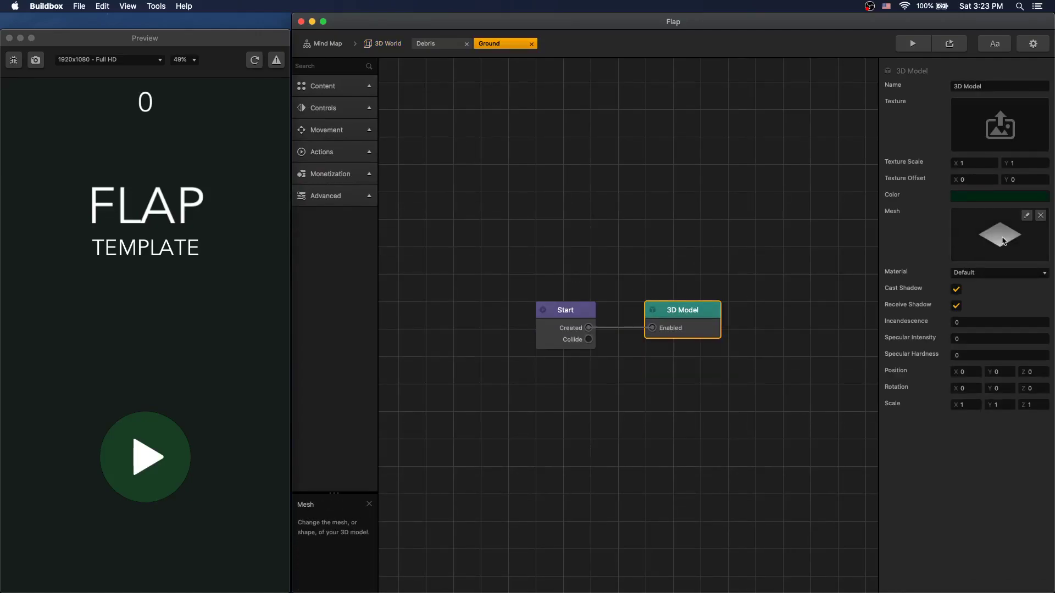
left_click(383, 44)
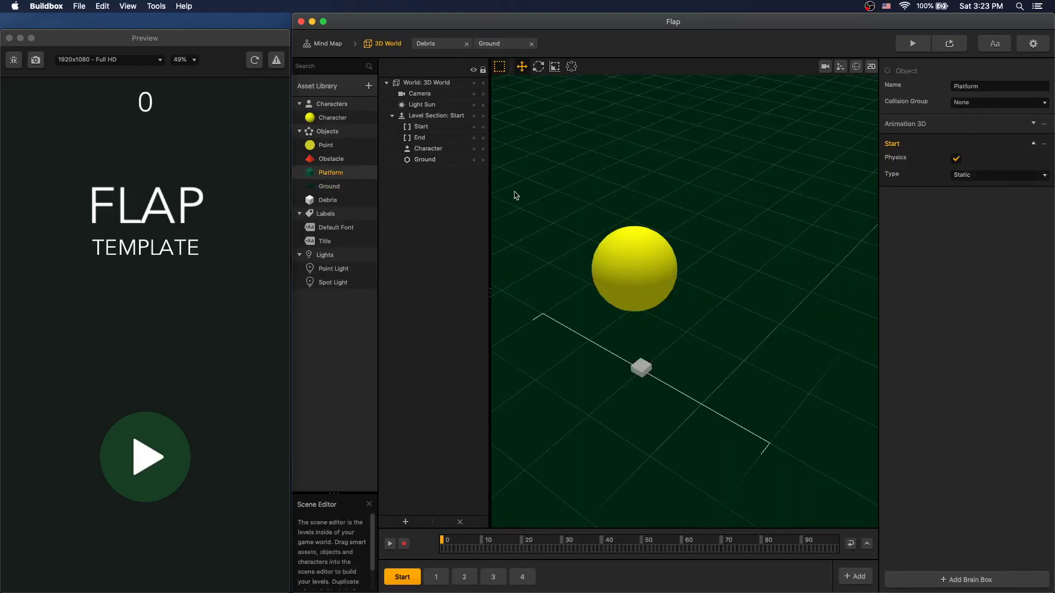
Open the Platform node map, inspect its Animation 3D settings, and return to the 3D World.
double_click(333, 174)
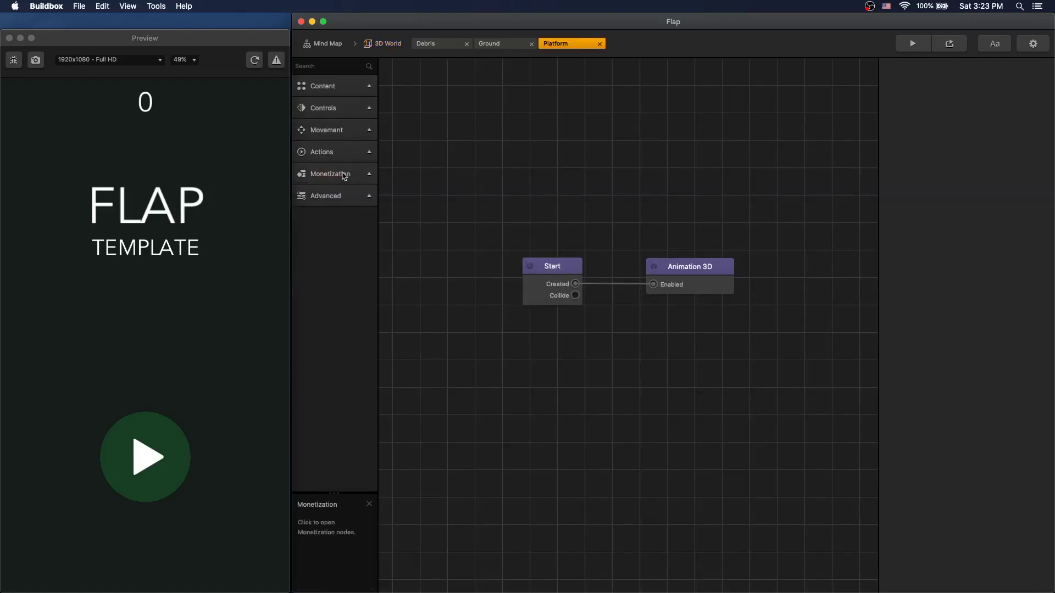
left_click(686, 268)
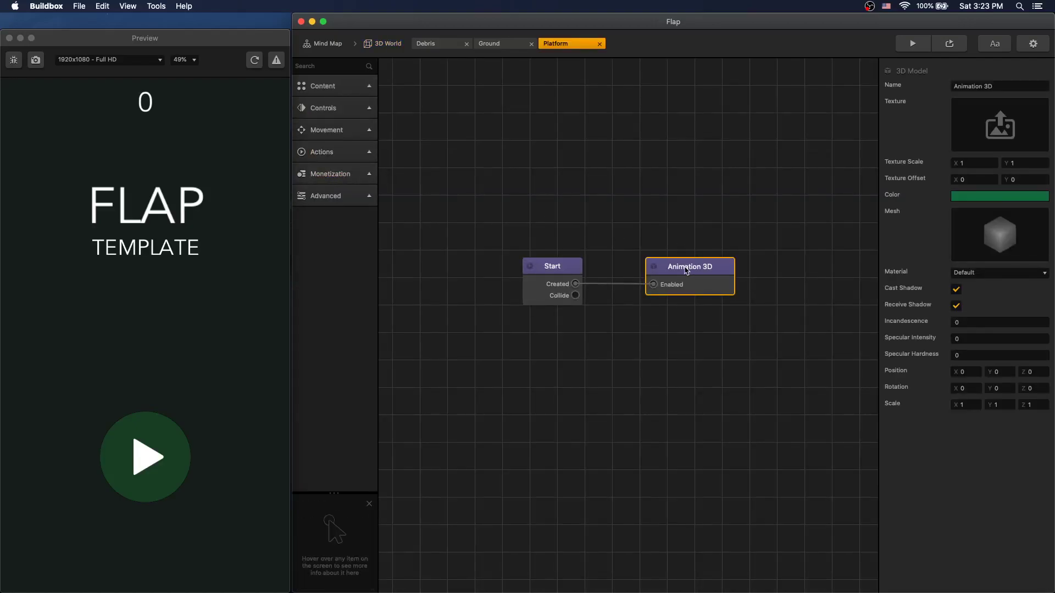
mouse_move(1002, 236)
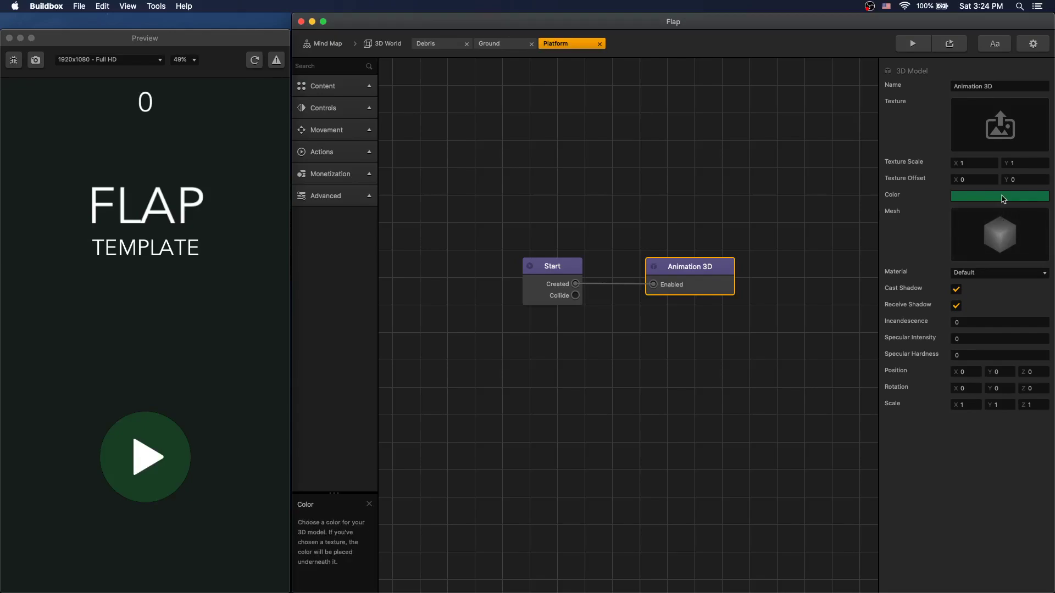
left_click(383, 43)
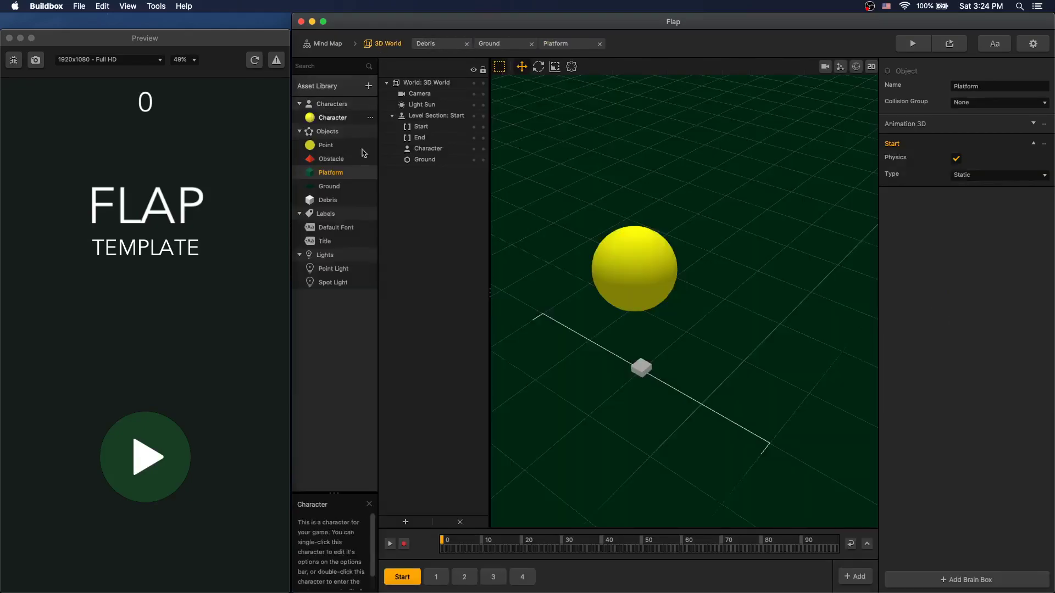
Open the Obstacle node map and inspect its red Animation 3D model.
mouse_move(339, 165)
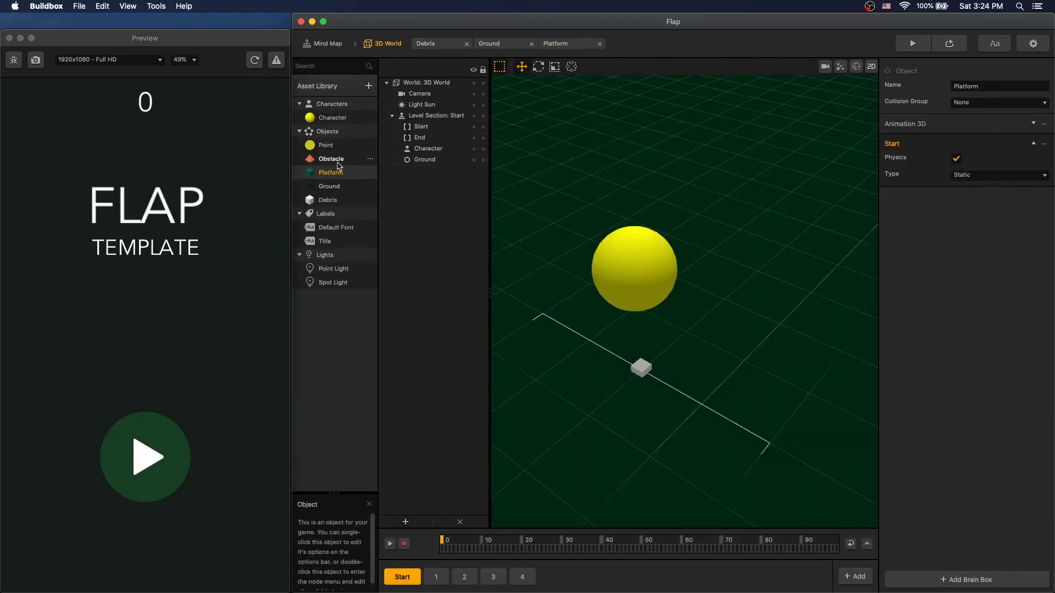
left_click(339, 165)
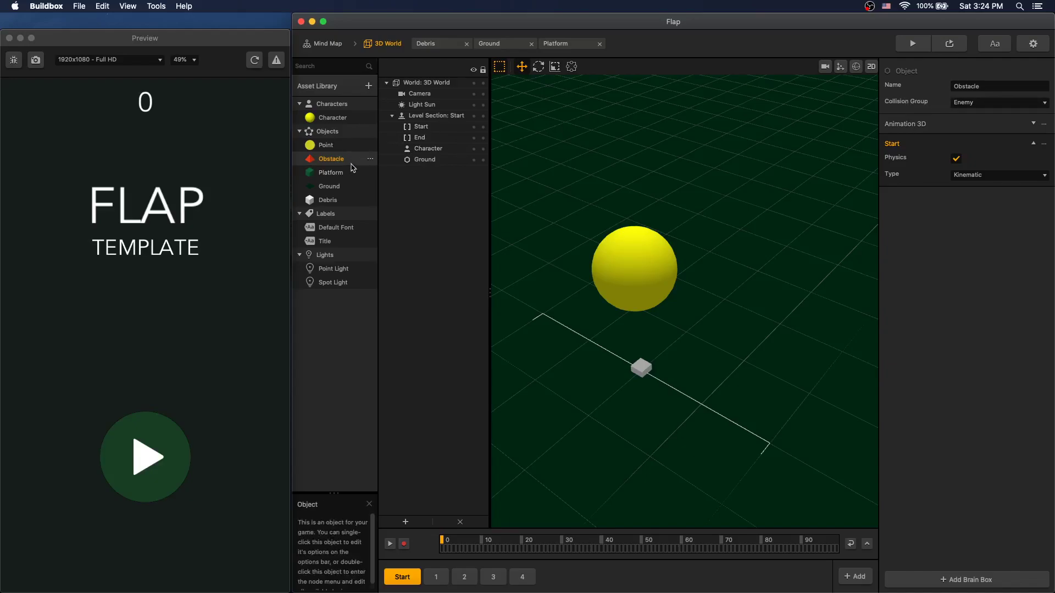
double_click(331, 158)
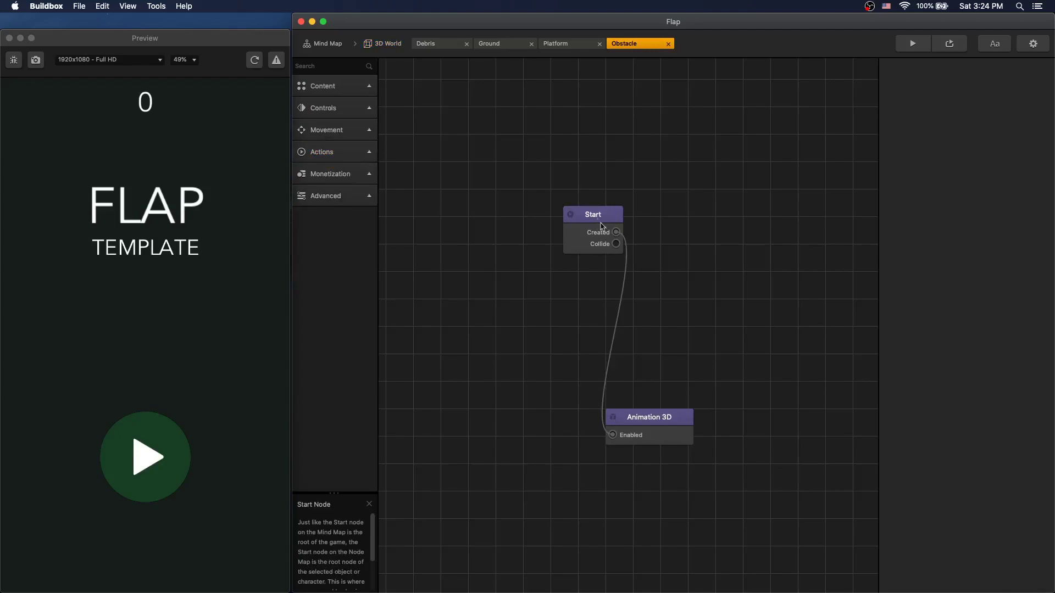
left_click(671, 421)
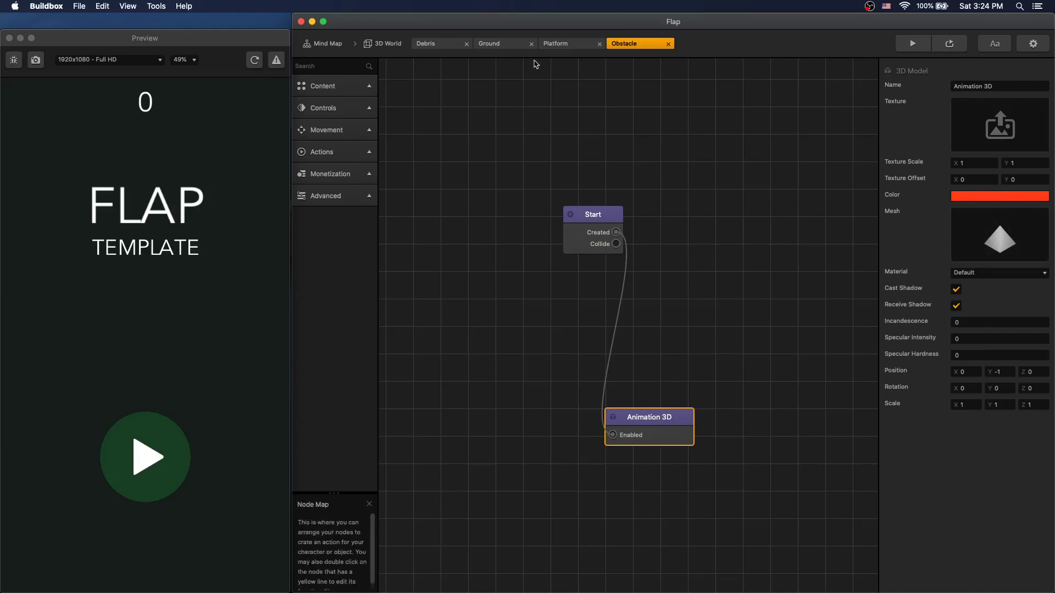
left_click(385, 47)
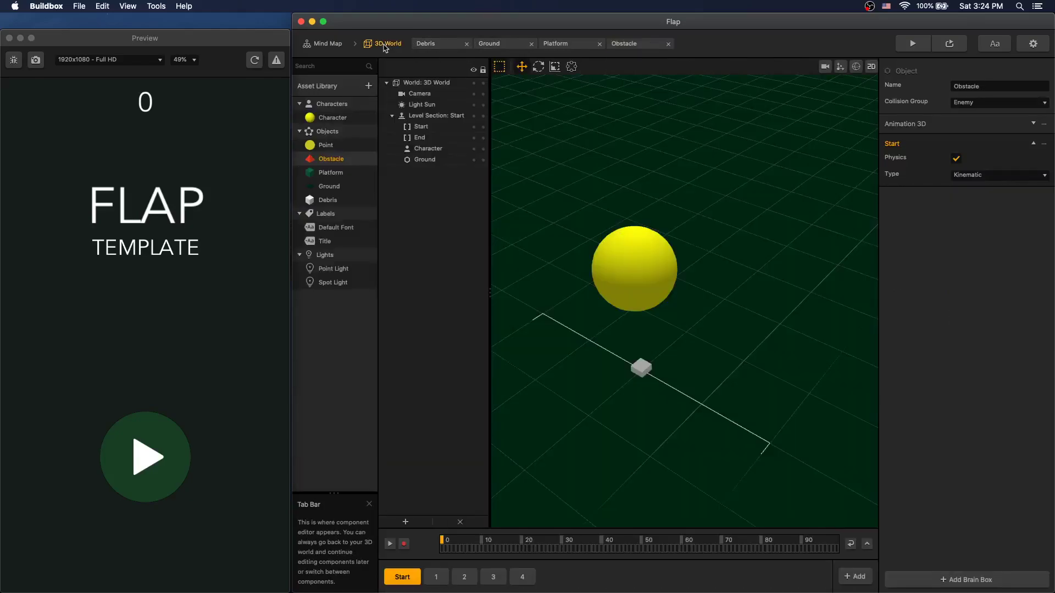
Play the Point coin's 13-frame coin_pickup animation in the Animation Editor.
left_click(344, 149)
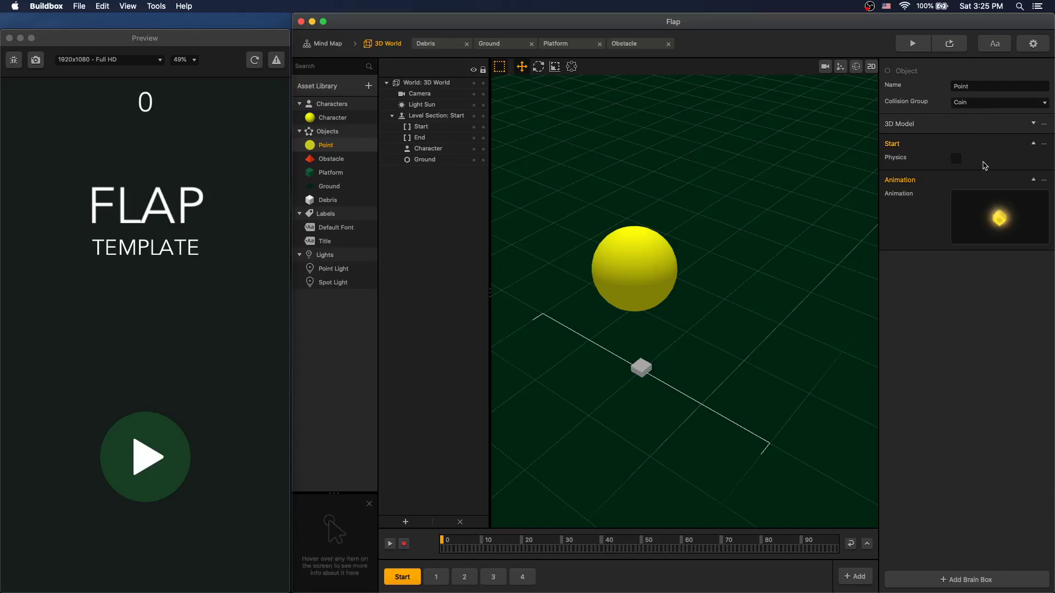
mouse_move(981, 195)
left_click(1027, 198)
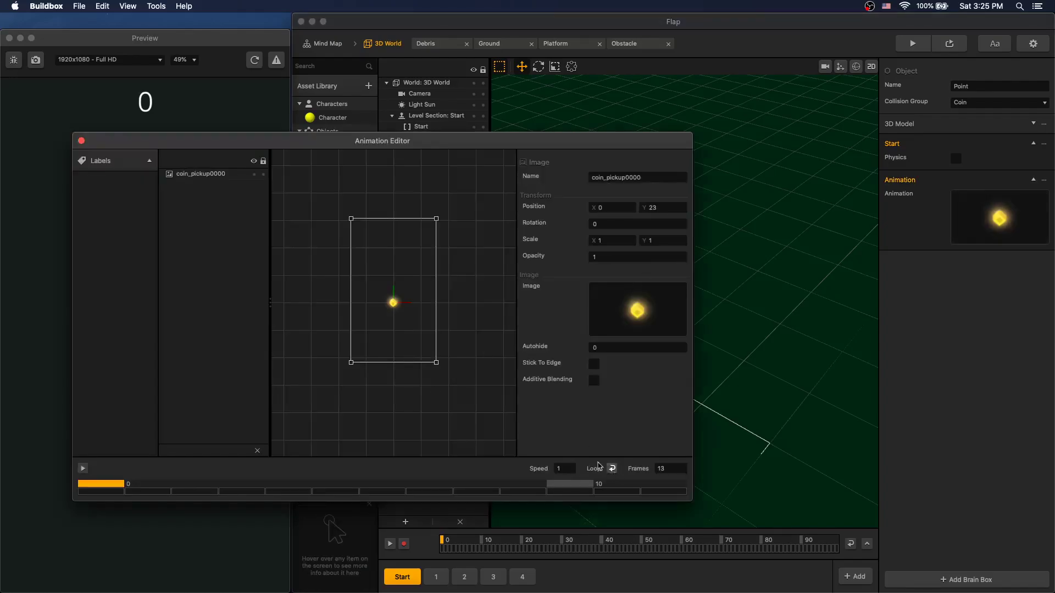
left_click(83, 470)
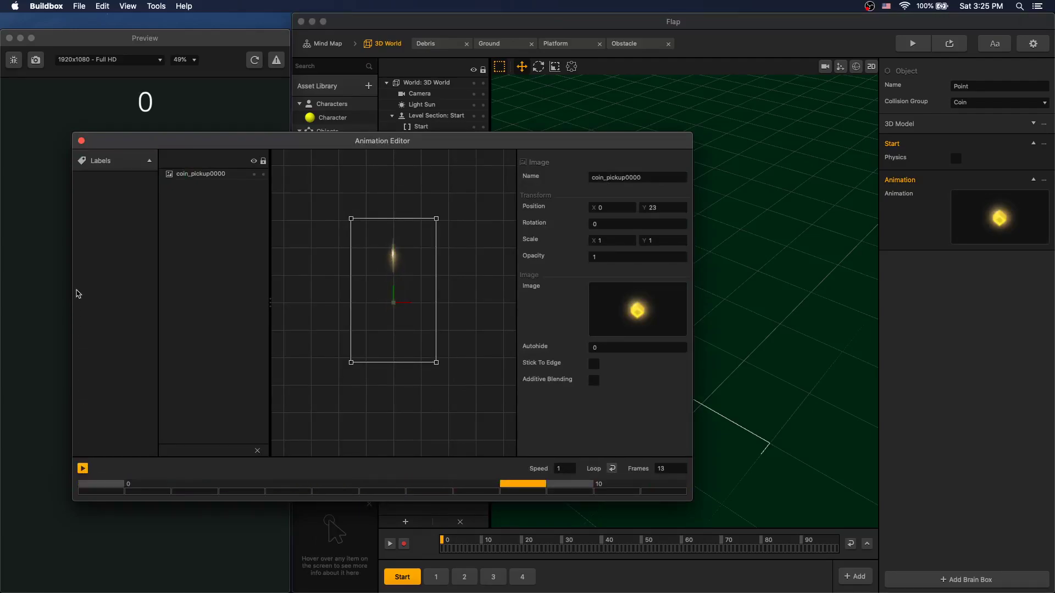
left_click(81, 141)
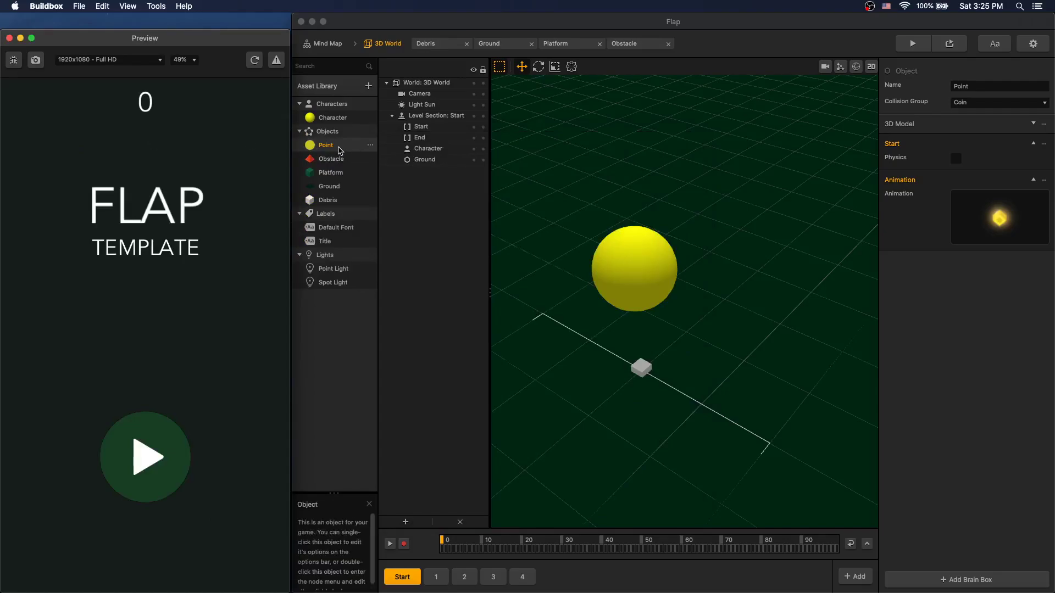
double_click(326, 146)
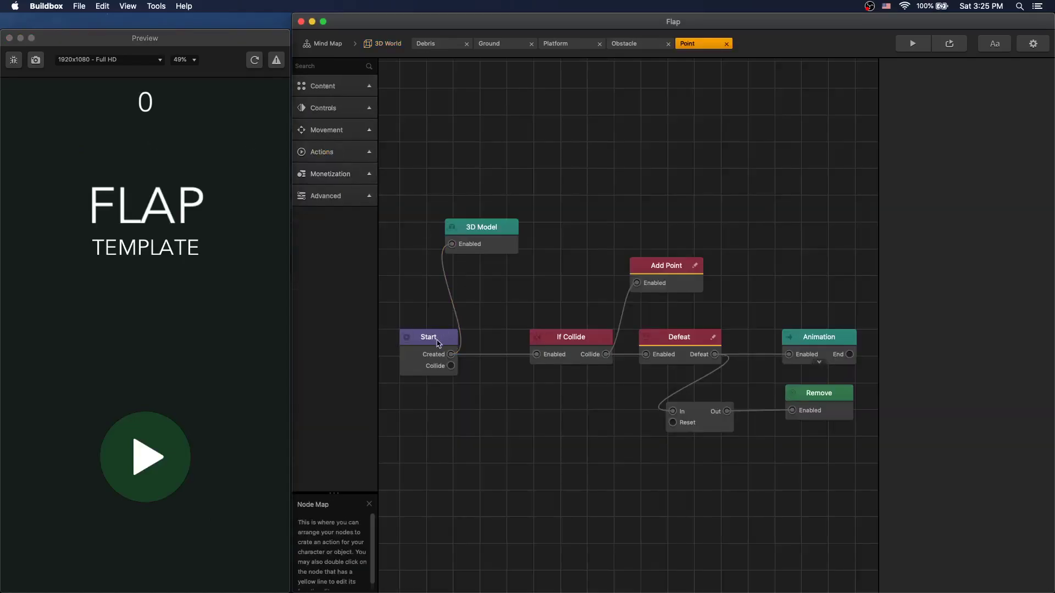
left_click(487, 236)
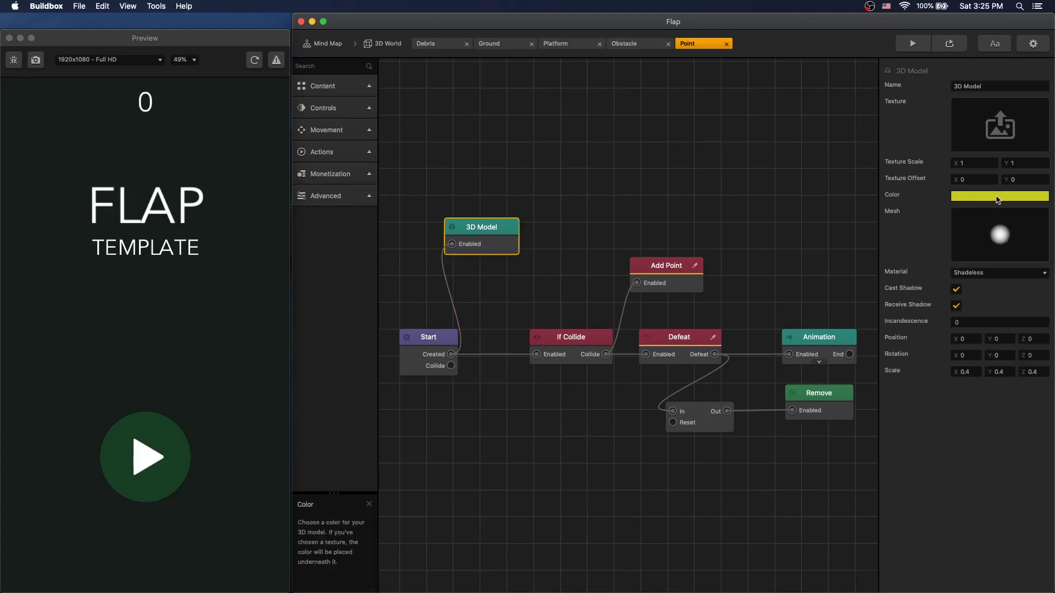
left_click(569, 342)
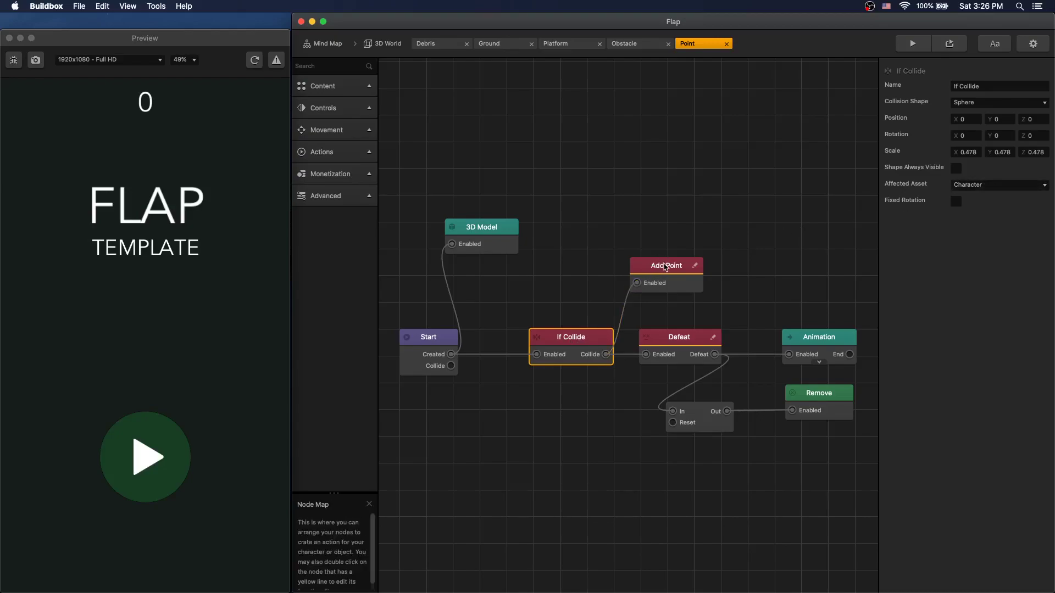
left_click(665, 268)
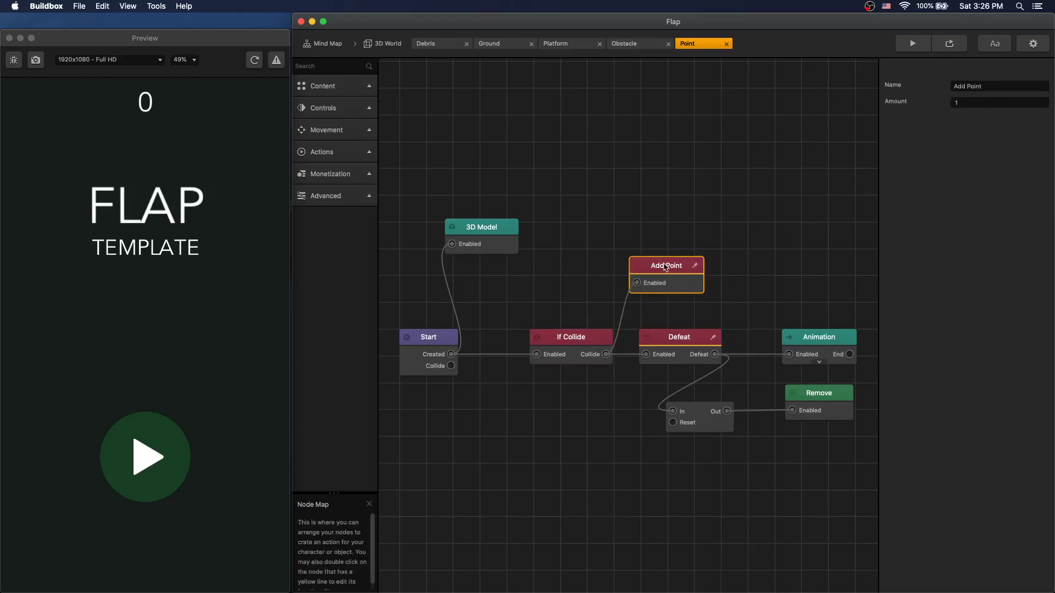
left_click(665, 337)
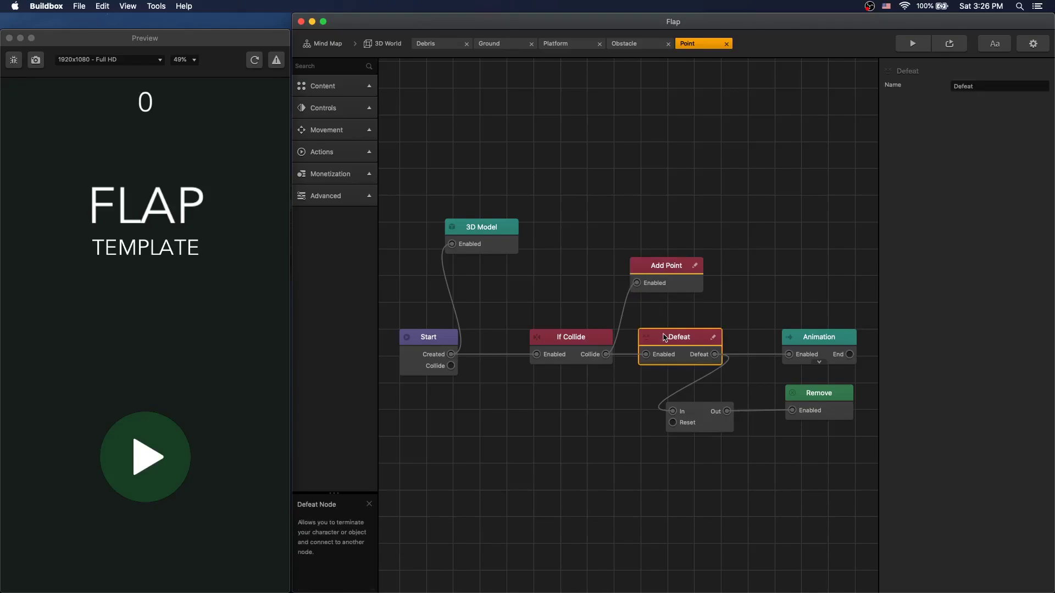
left_click(793, 336)
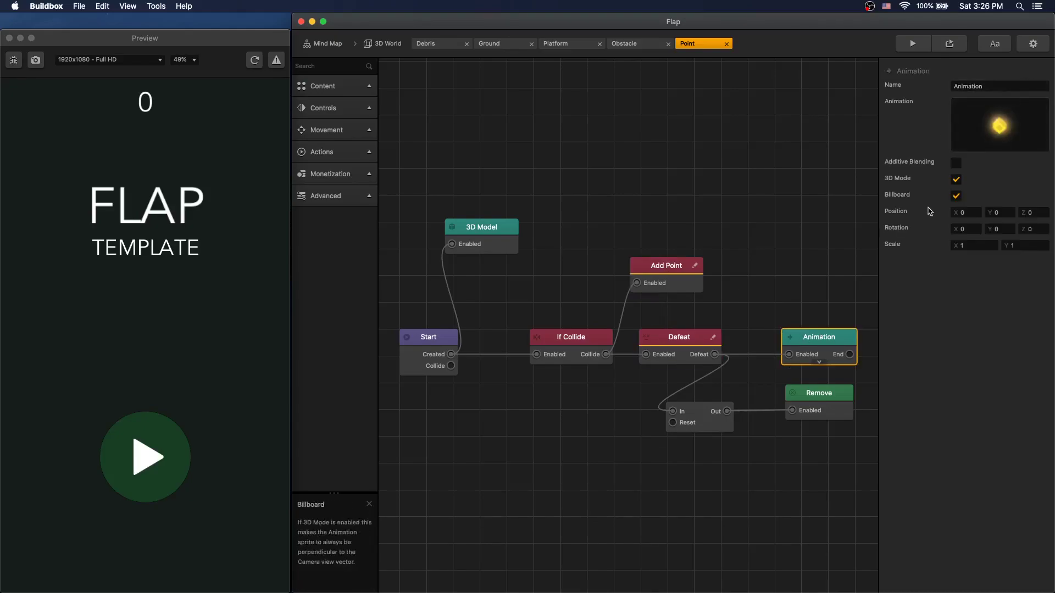
left_click(706, 415)
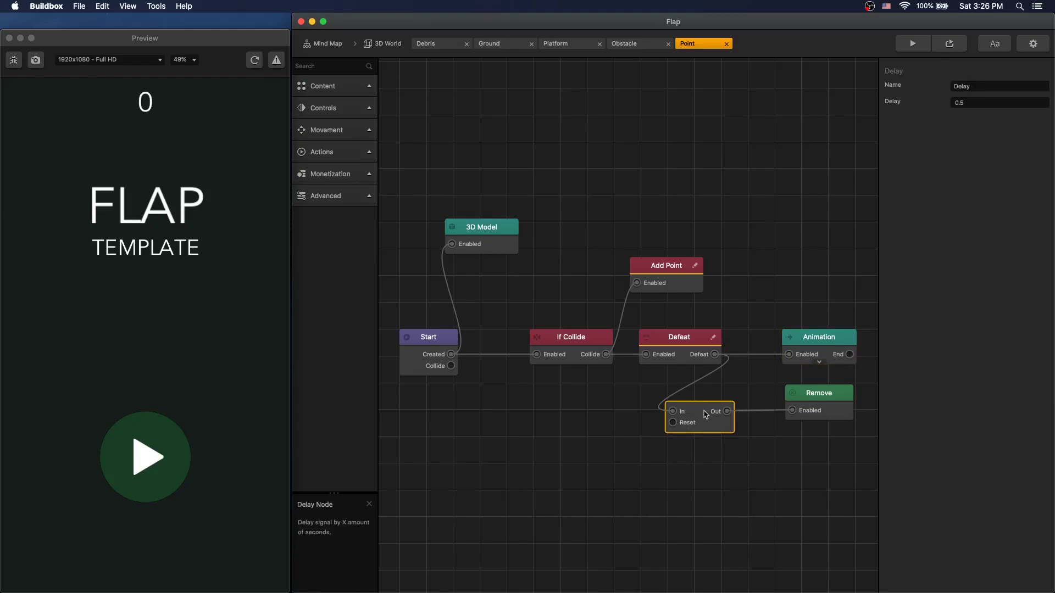
left_click(819, 396)
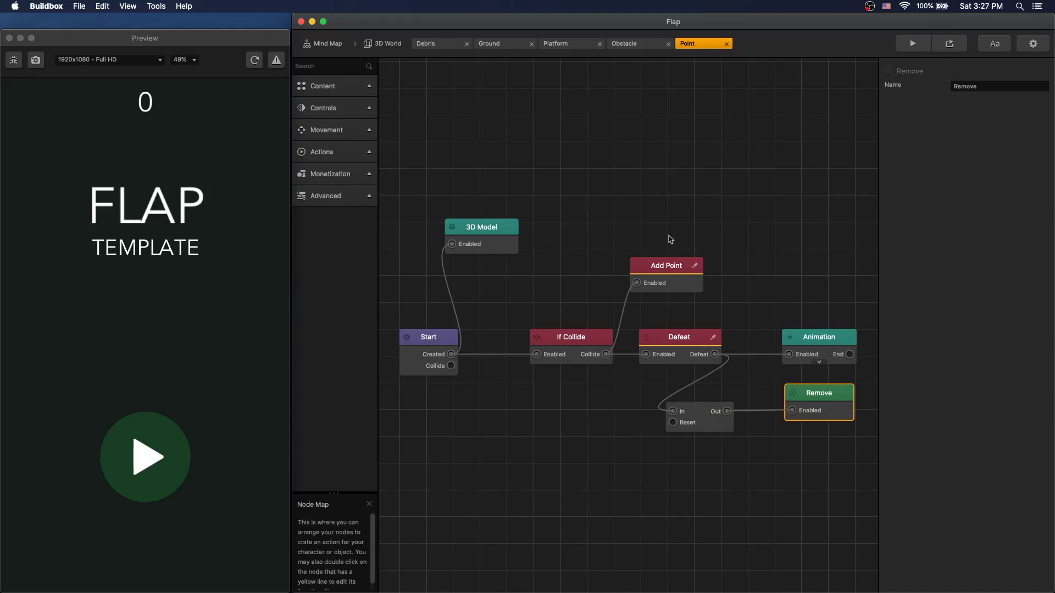
Open the Character's node logic and inspect its 3D Model, Move, Touch and Jump nodes.
left_click(383, 46)
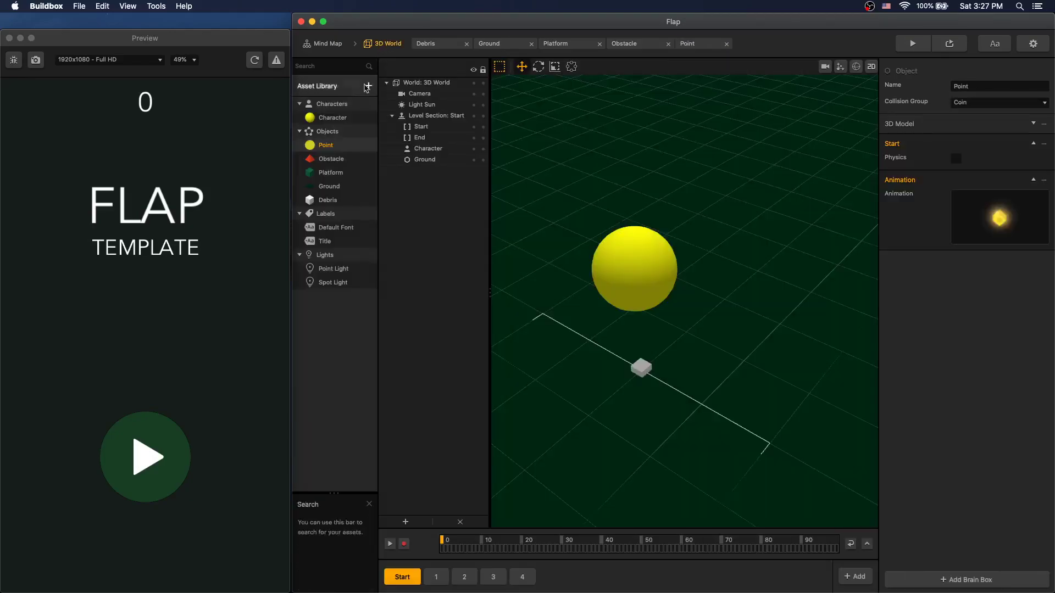
left_click(342, 119)
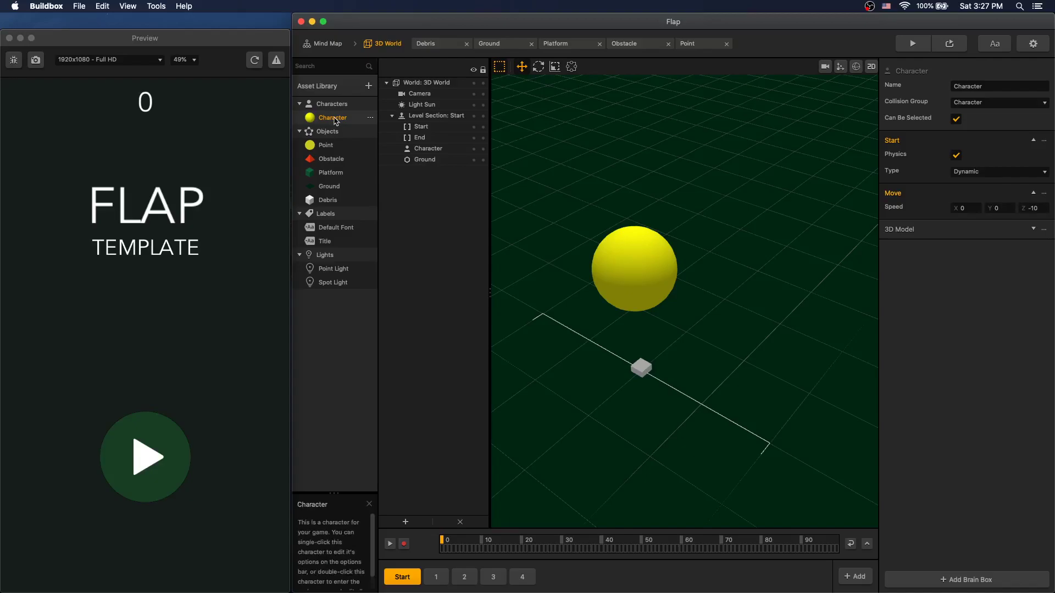
double_click(333, 119)
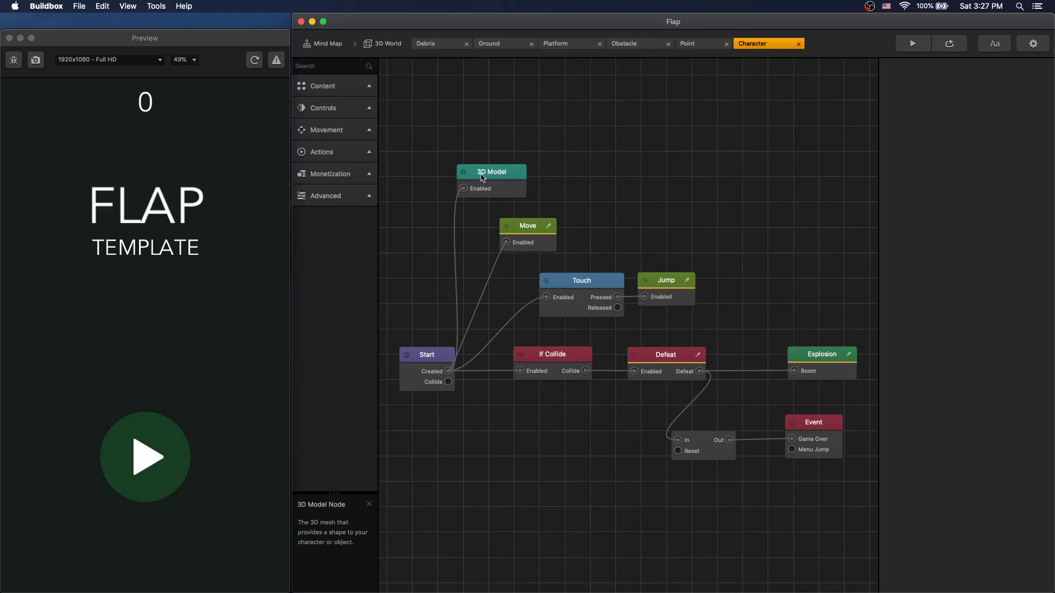
left_click(483, 179)
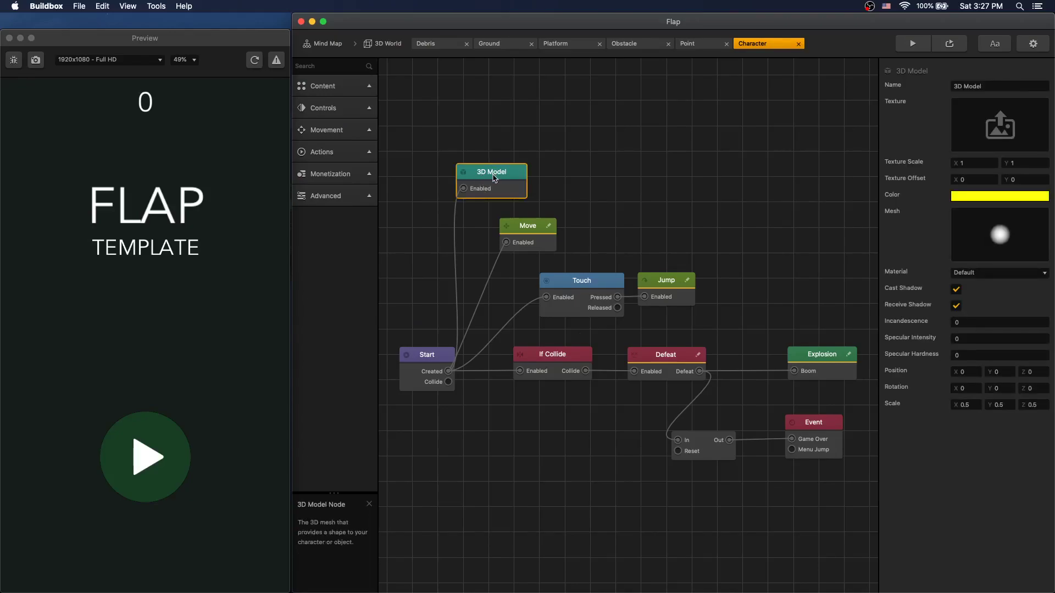
left_click(525, 231)
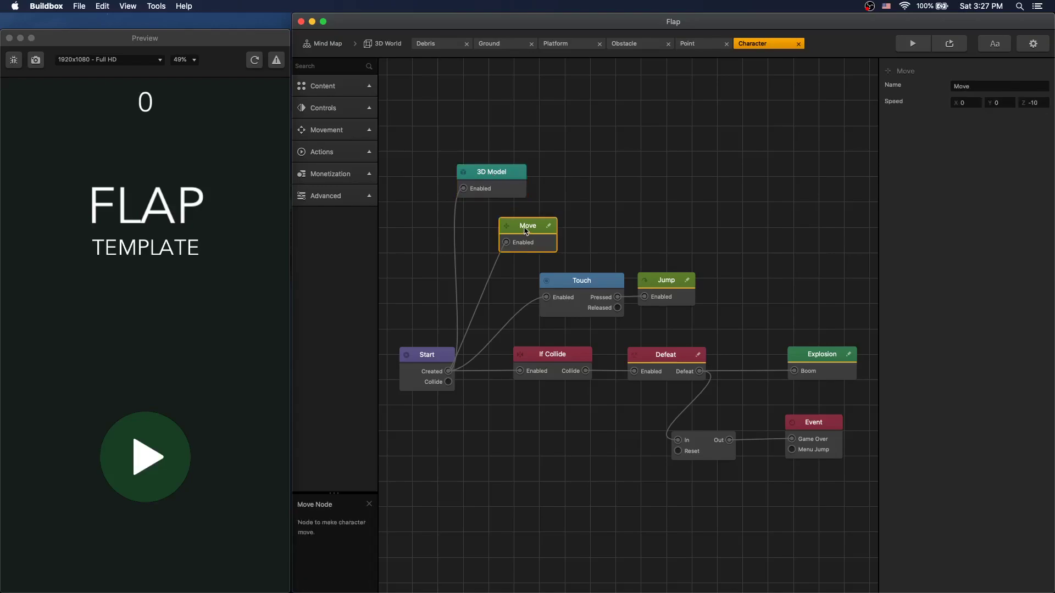
left_click(666, 281)
left_click(597, 289)
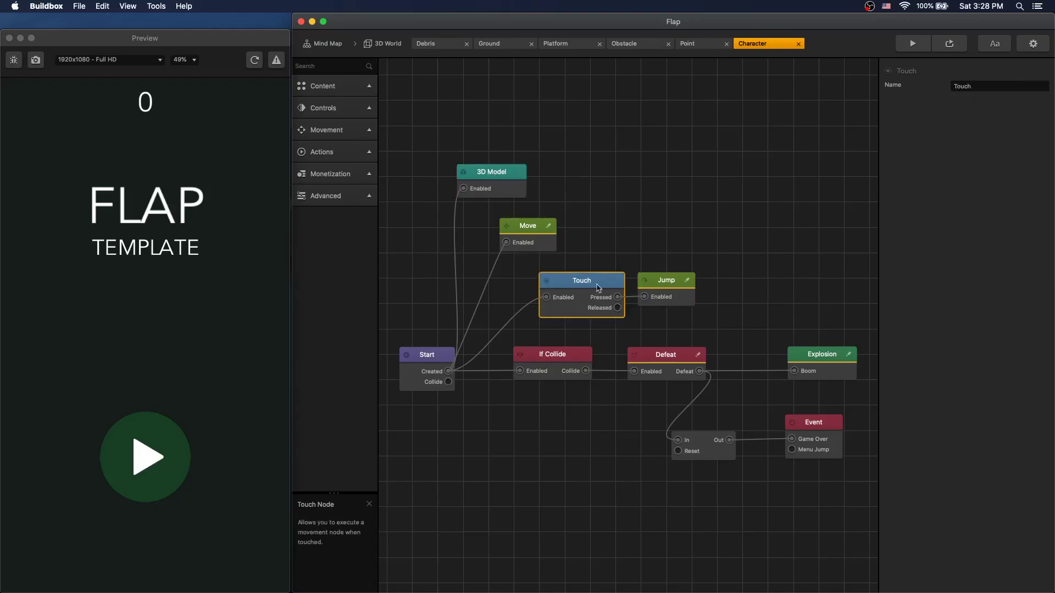
left_click(678, 281)
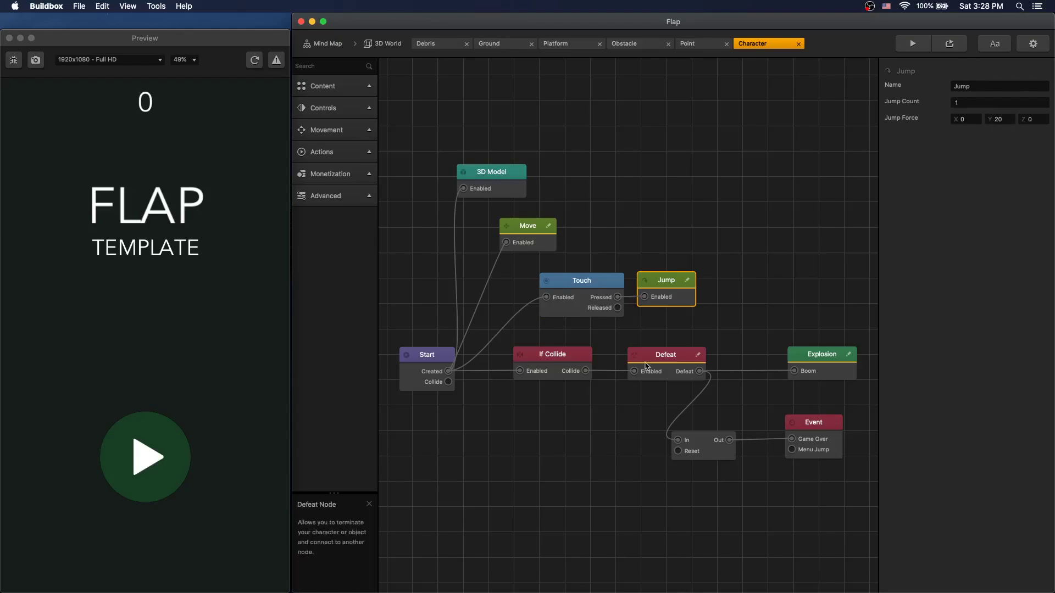
Inspect the If Collide, Defeat, Explosion debris, 1-second Delay and Game Over event nodes.
left_click(549, 361)
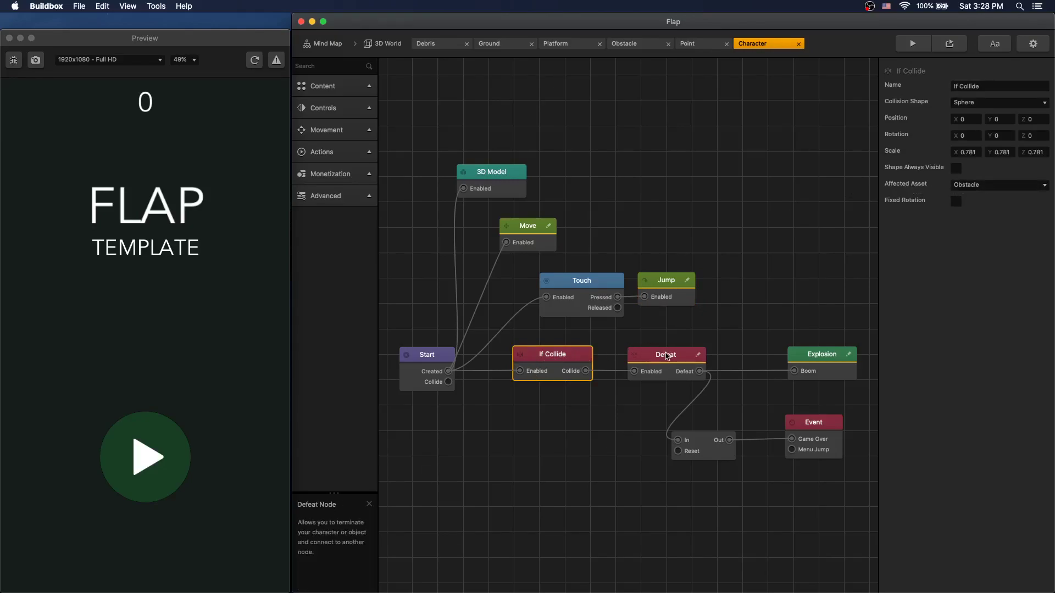
left_click(666, 357)
left_click(822, 364)
left_click(699, 362)
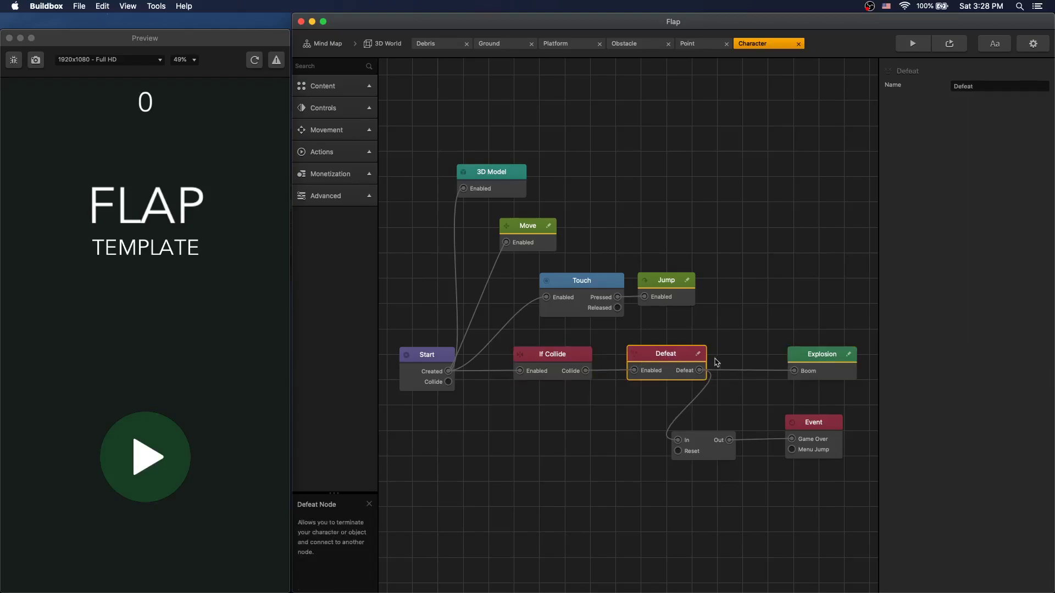
left_click(817, 357)
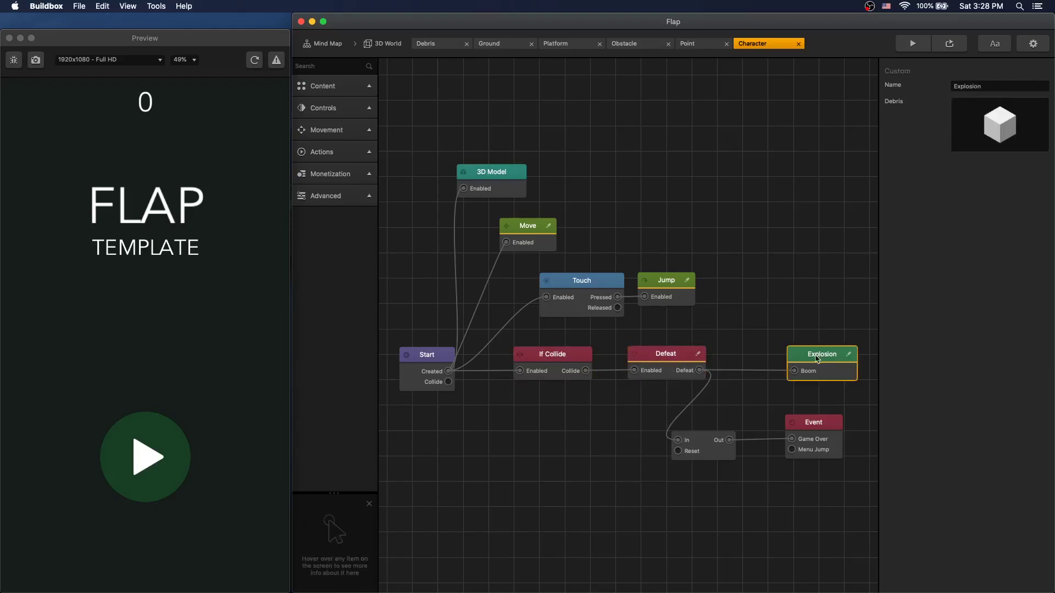
left_click(705, 445)
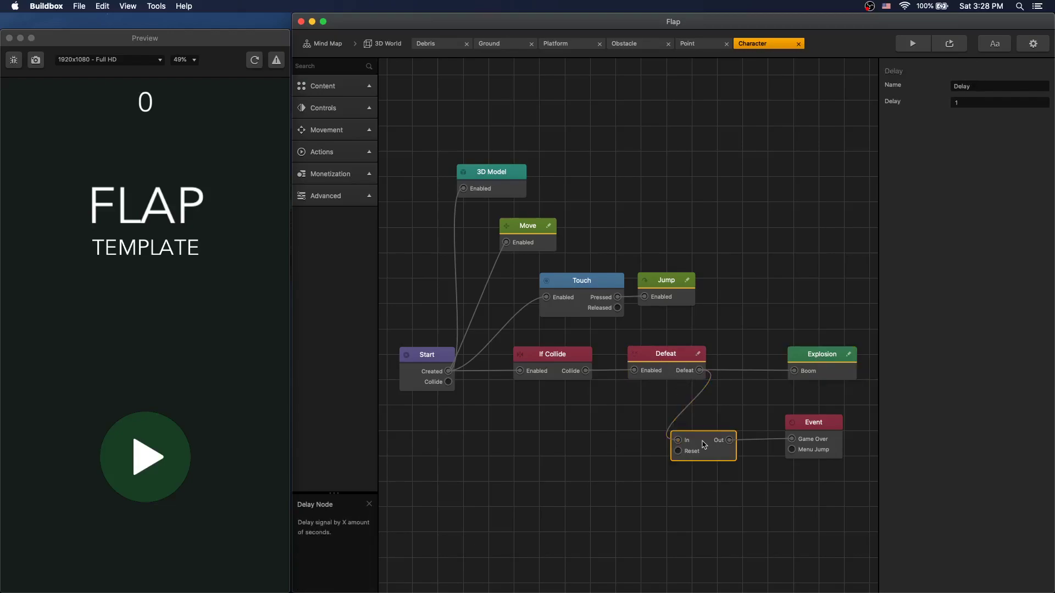
left_click(817, 425)
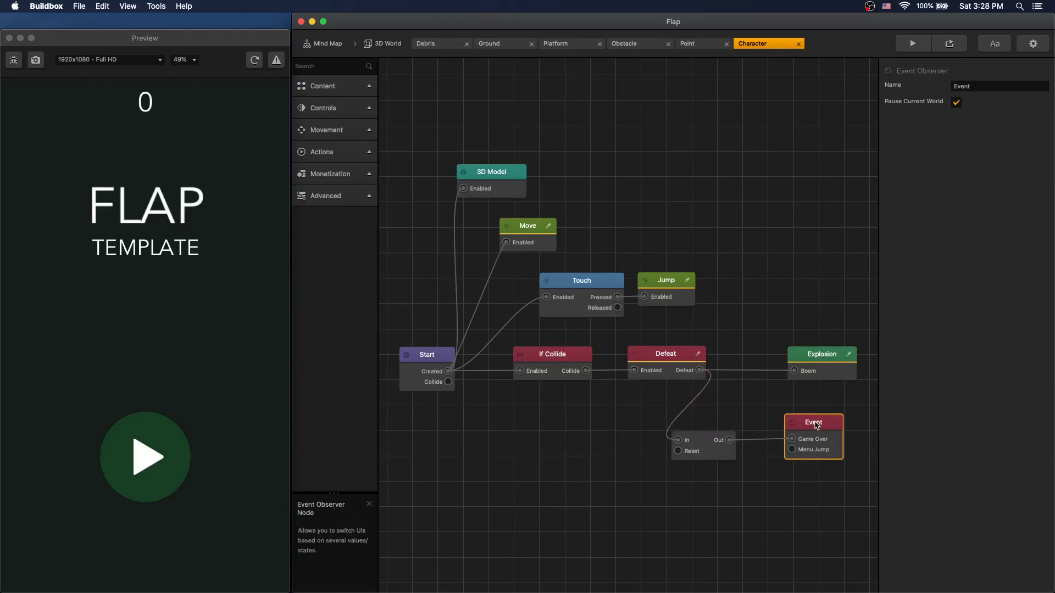
left_click(383, 45)
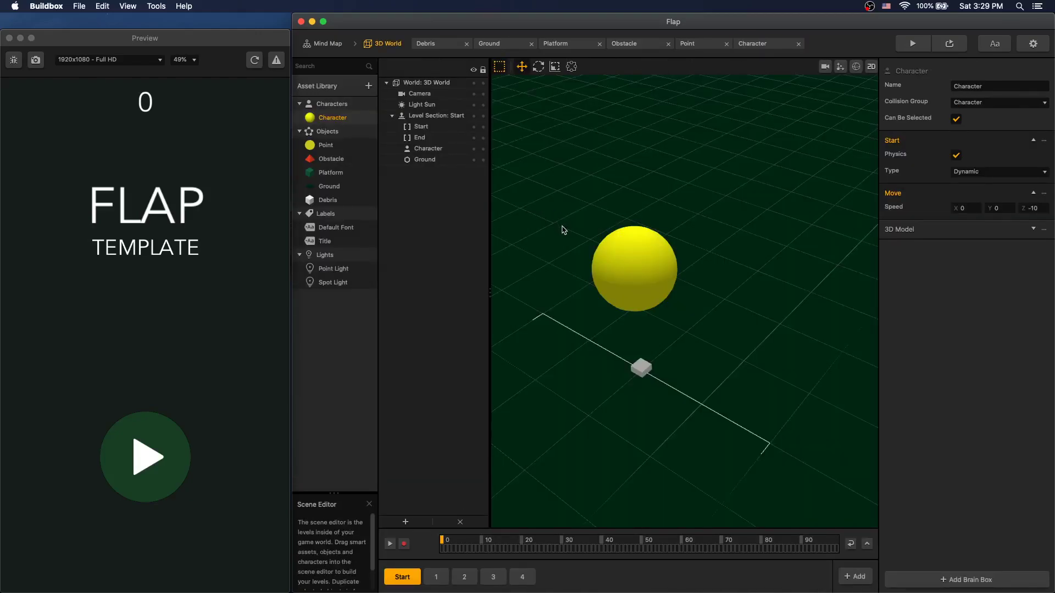
scroll(561, 229, "down", 5)
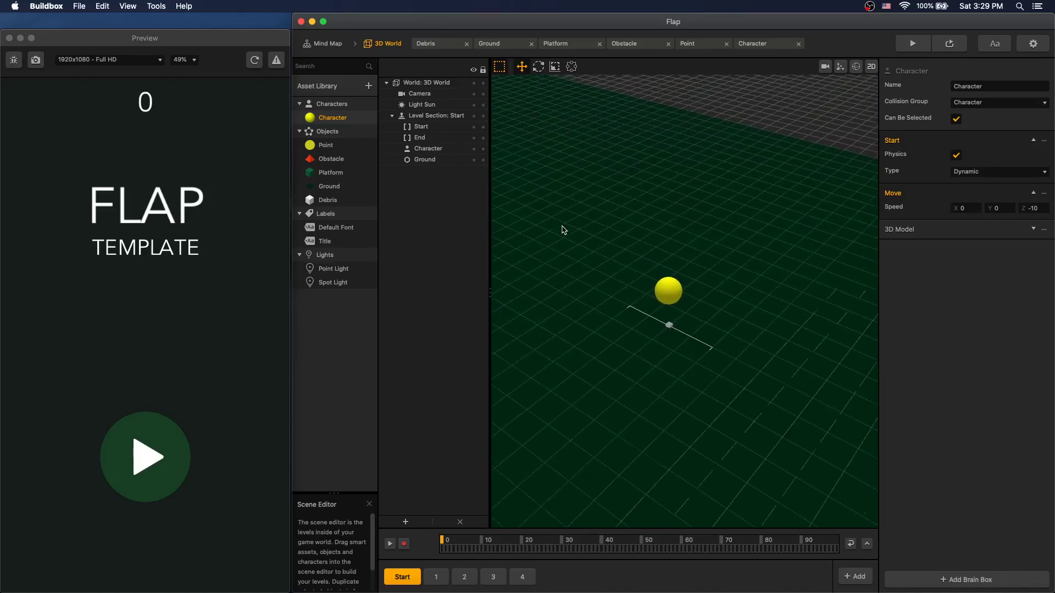
left_click(439, 97)
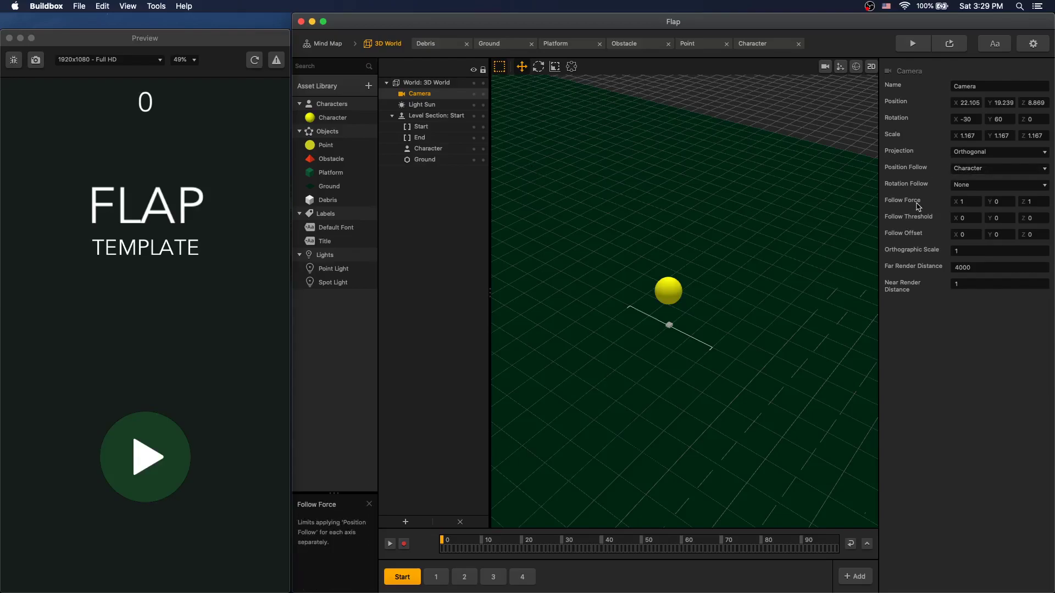
left_click(1001, 202)
left_click(438, 110)
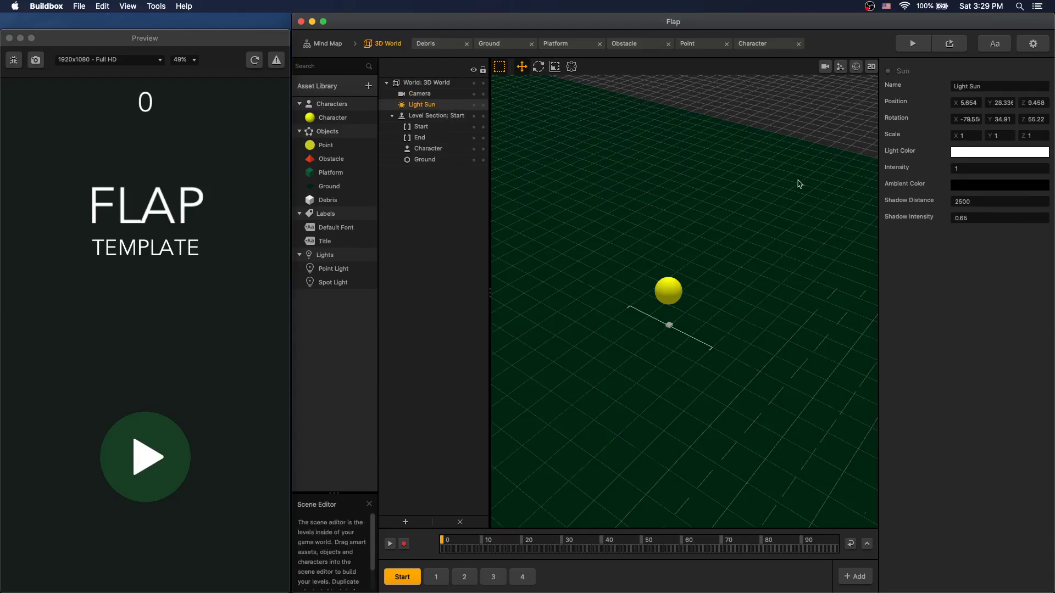
scroll(748, 209, "down", 5)
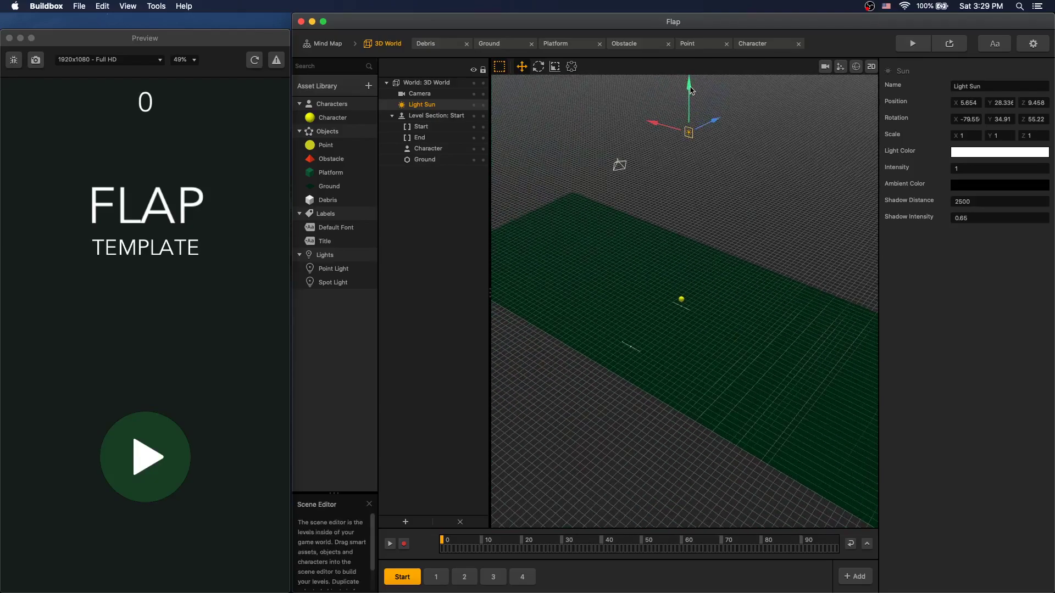
scroll(693, 171, "up", 5)
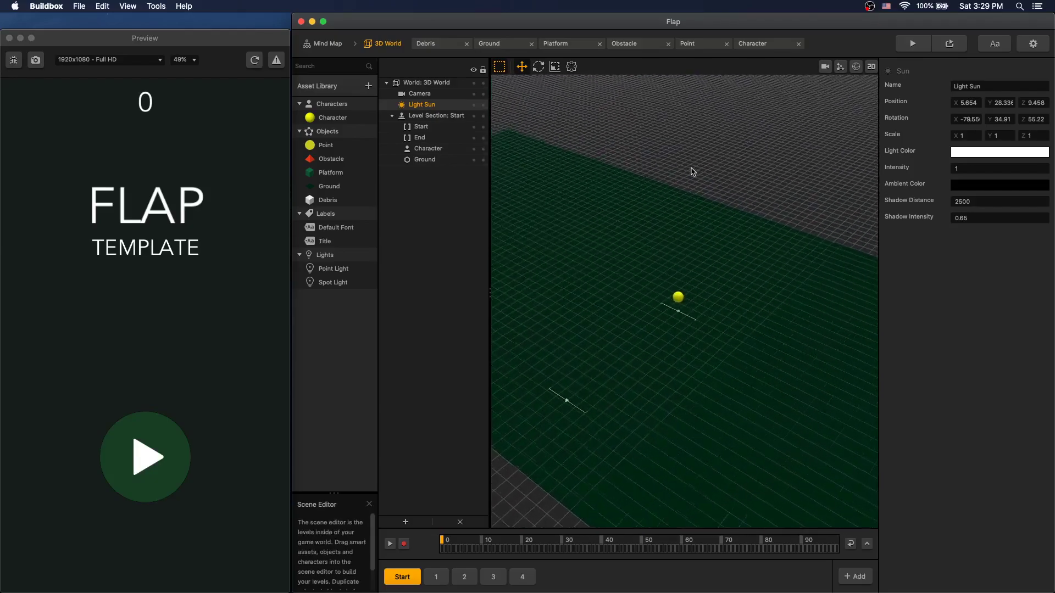
left_click(440, 118)
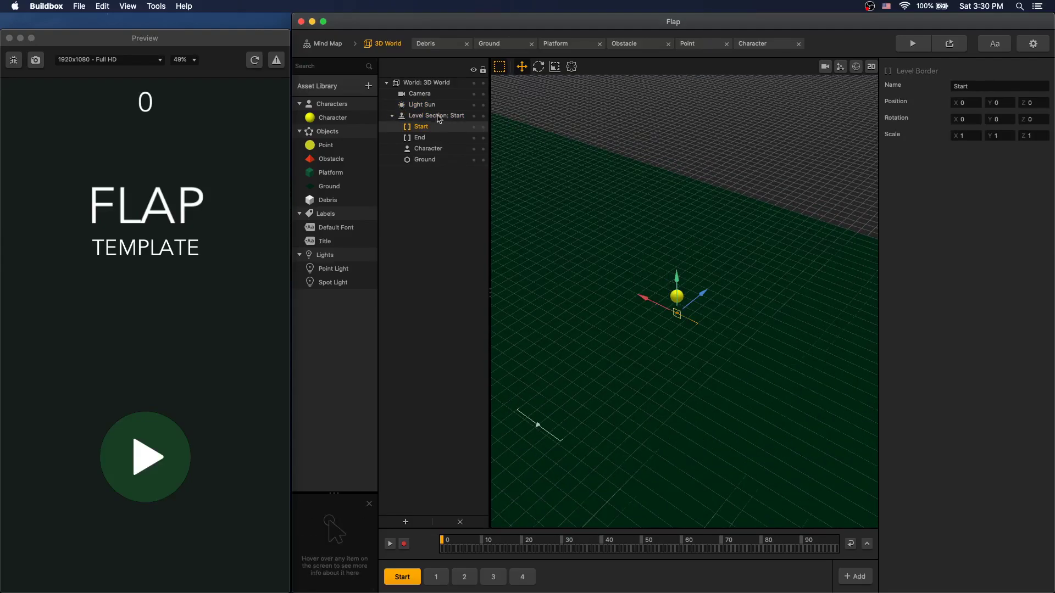
left_click(422, 127)
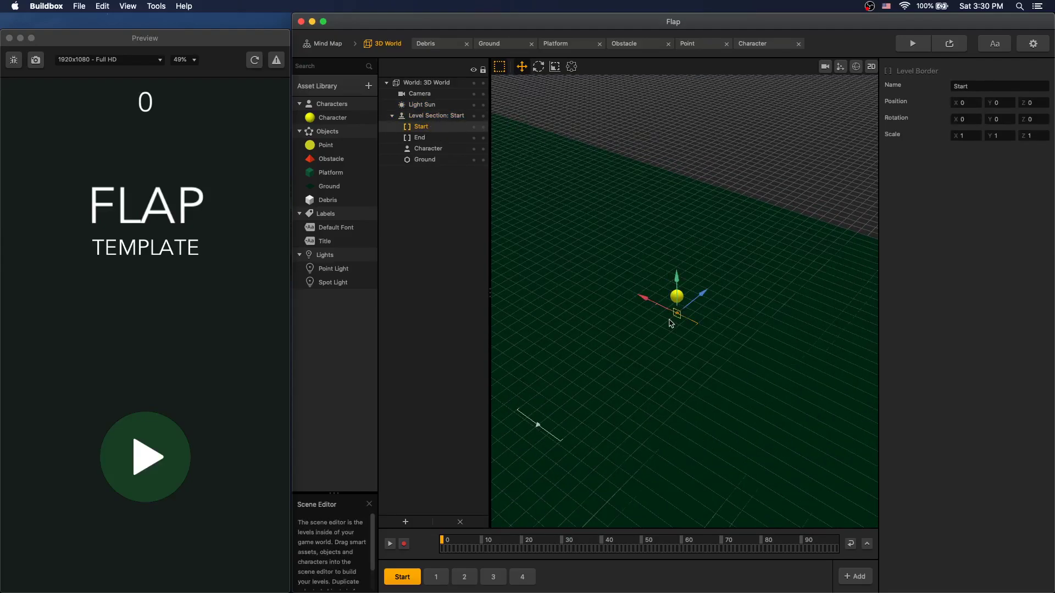
left_click(428, 138)
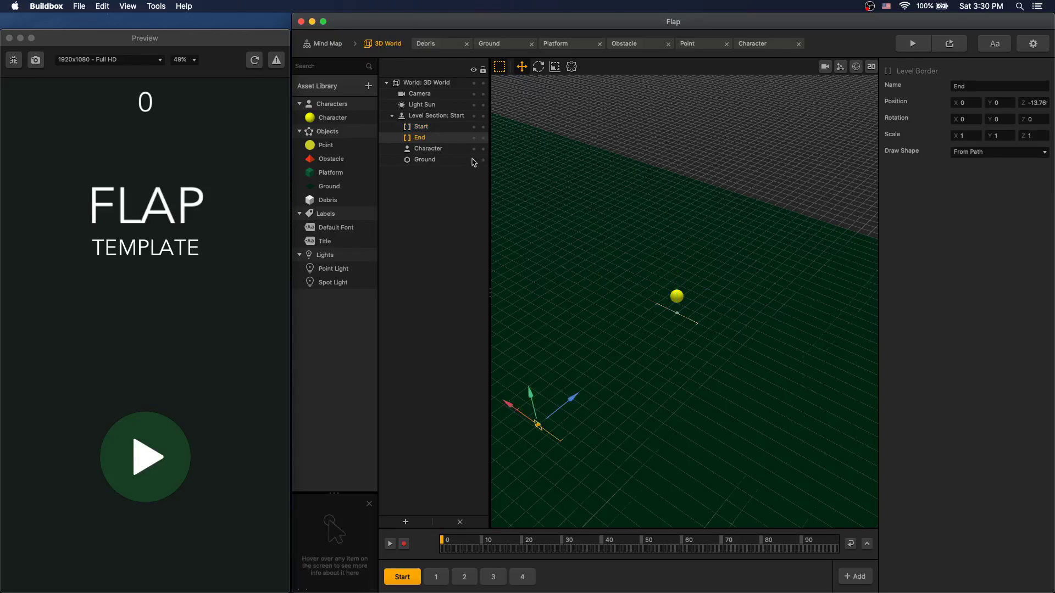
left_click(446, 151)
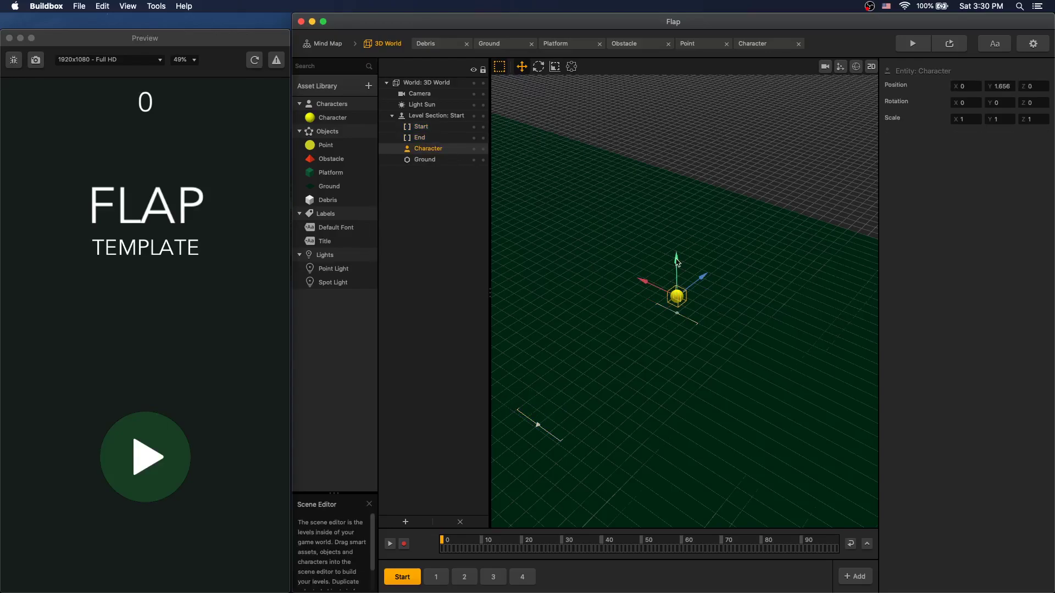
left_click(443, 160)
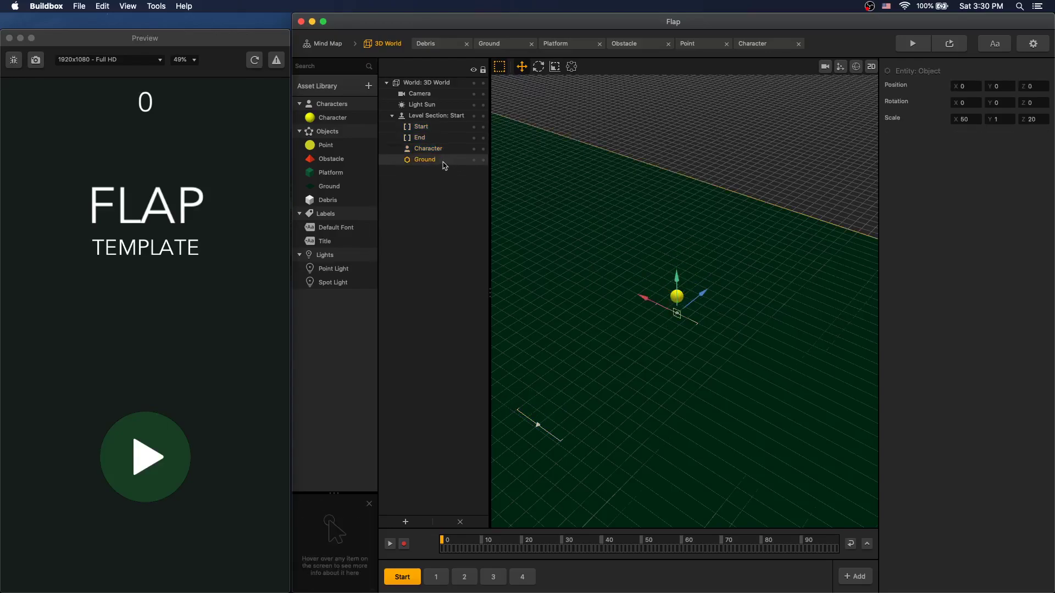
Inspect section 1's Start, End, obstacles, platform pieces, ground and yellow point.
left_click(436, 577)
scroll(605, 416, "down", 4)
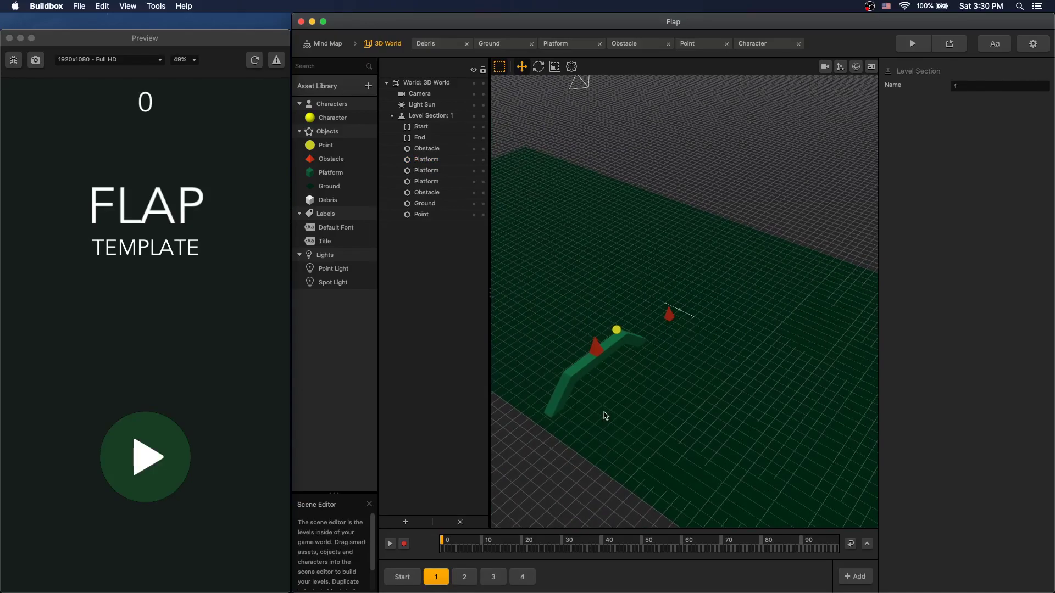
scroll(605, 415, "up", 3)
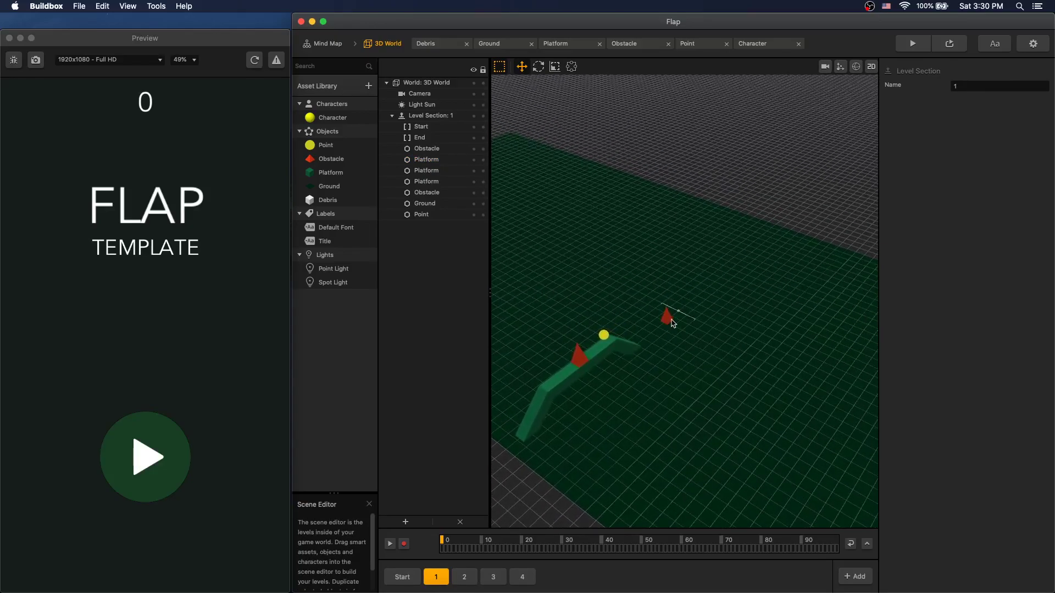
left_click(429, 128)
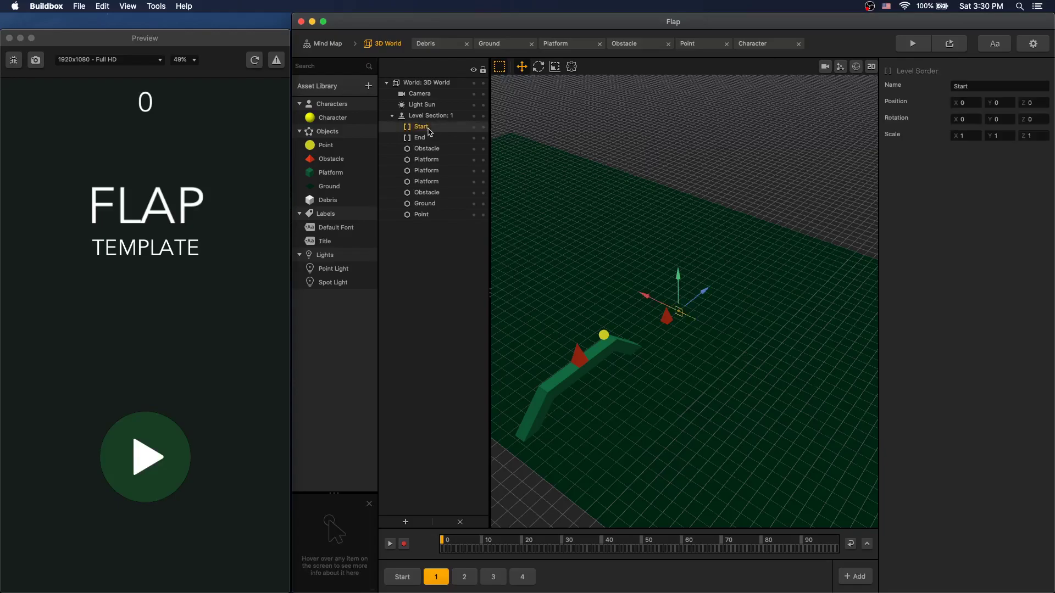
left_click(427, 139)
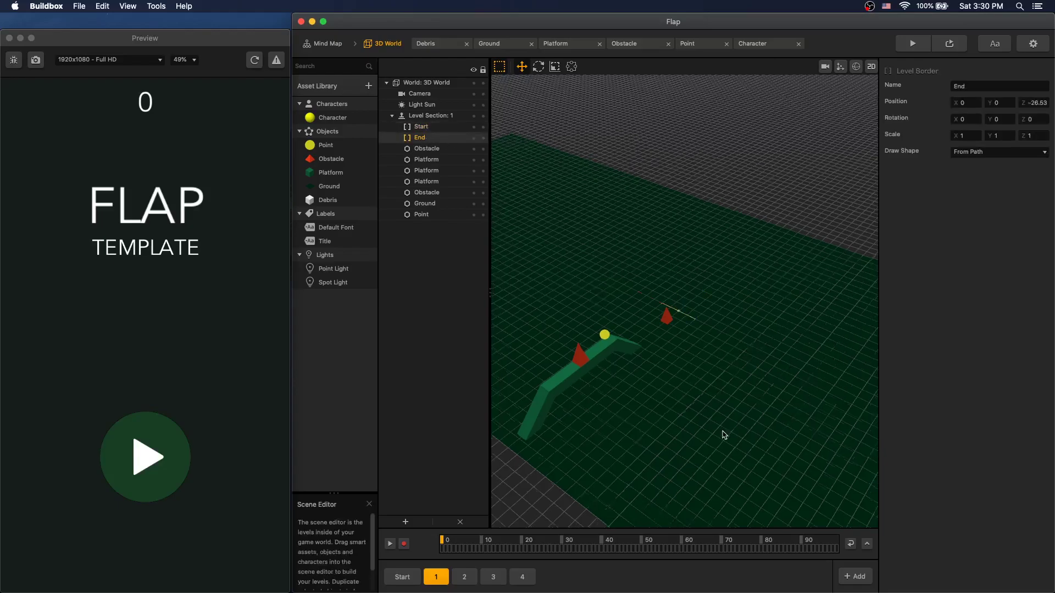
scroll(724, 434, "down", 3)
scroll(590, 380, "up", 5)
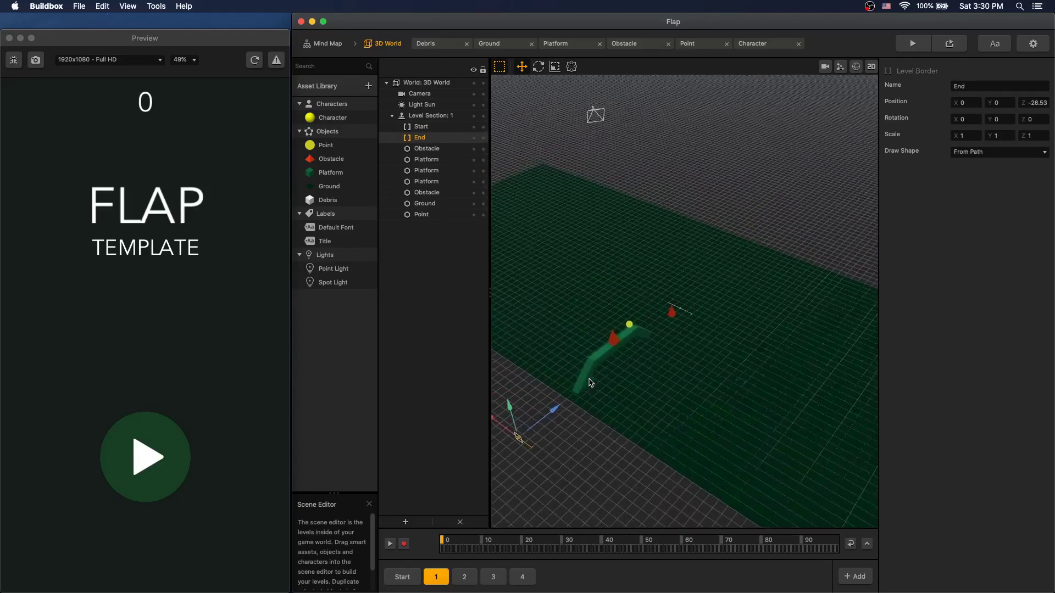
left_click(427, 150)
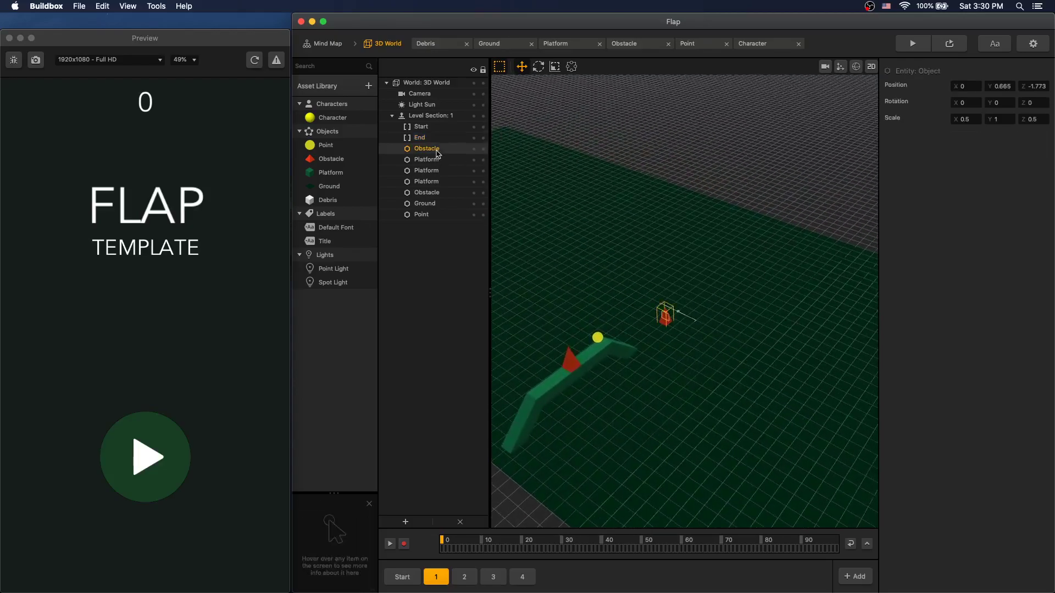
left_click(427, 159)
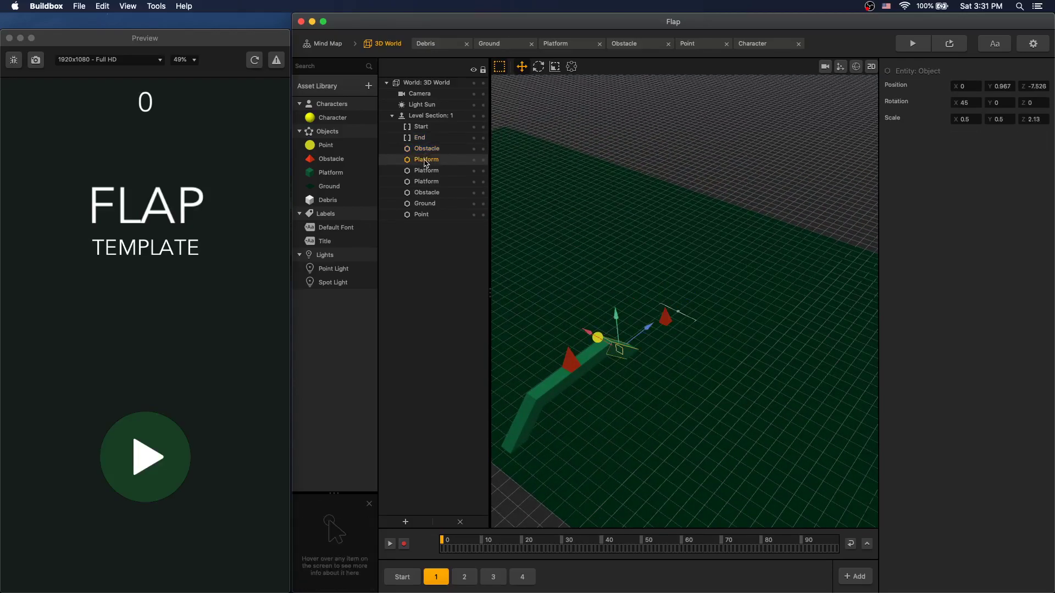
left_click(428, 182)
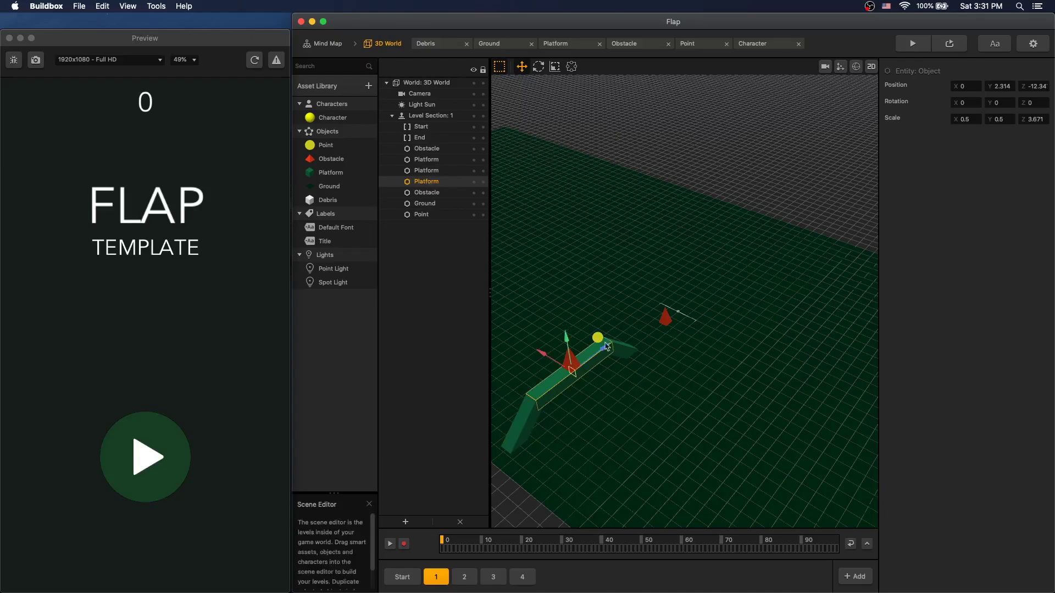
left_click(427, 194)
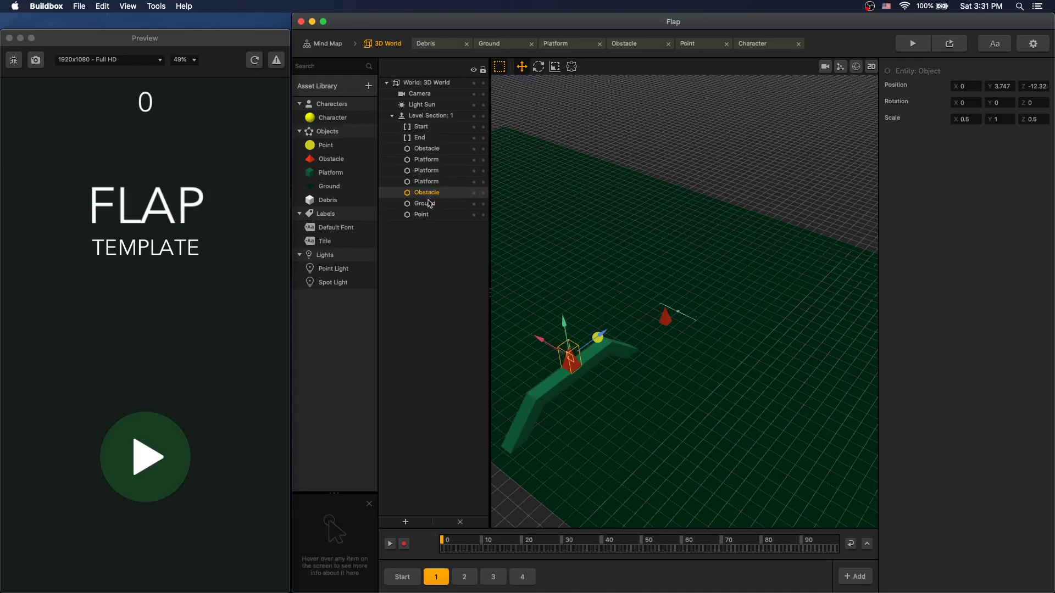
left_click(428, 204)
left_click(421, 215)
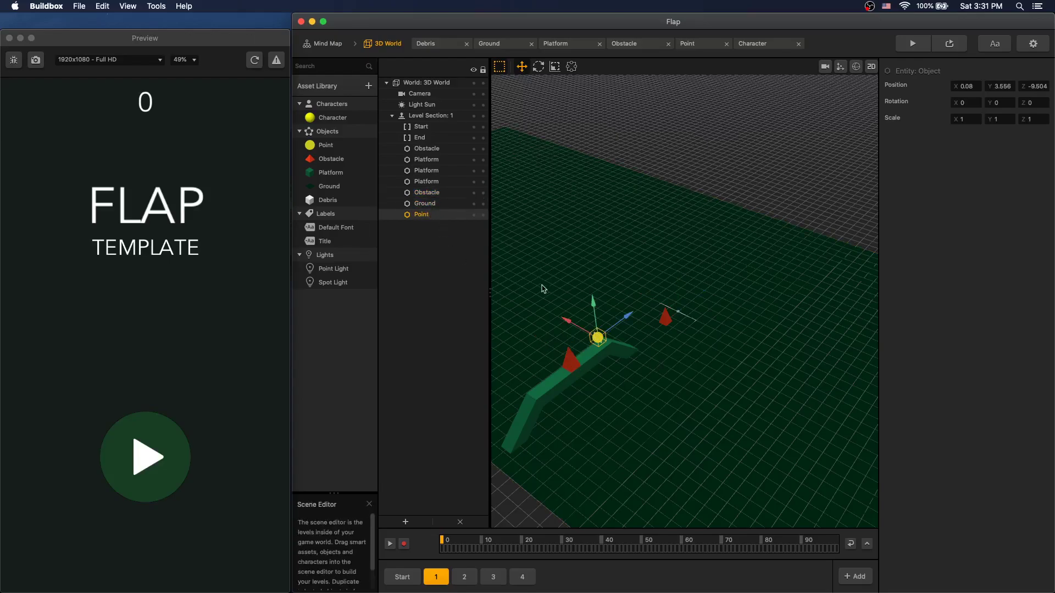
View level sections 2, 3 and 4, then the Start section.
left_click(464, 577)
left_click(522, 577)
left_click(465, 577)
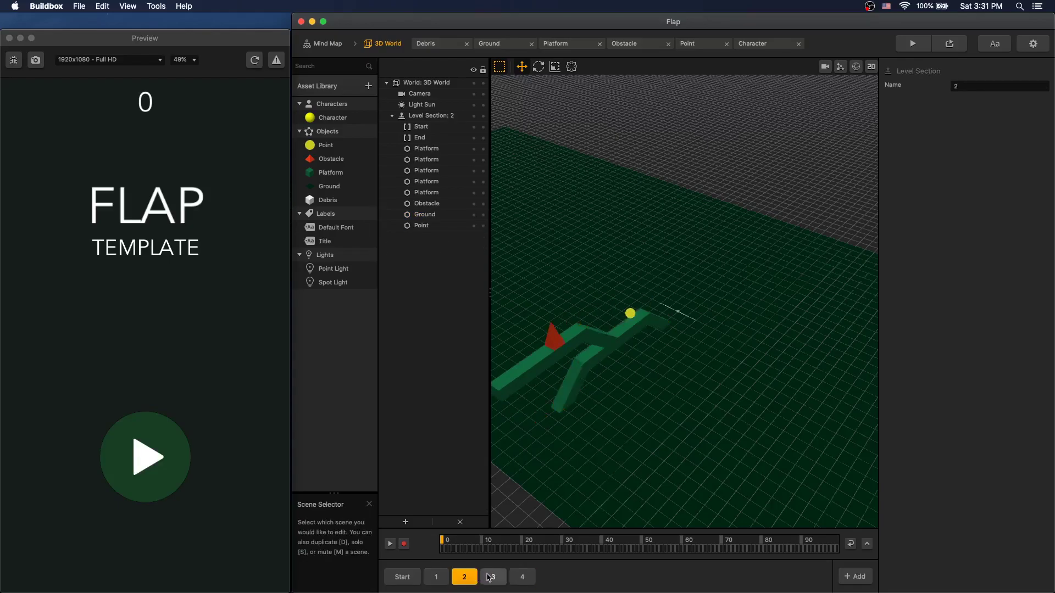
left_click(489, 577)
left_click(522, 577)
left_click(522, 333)
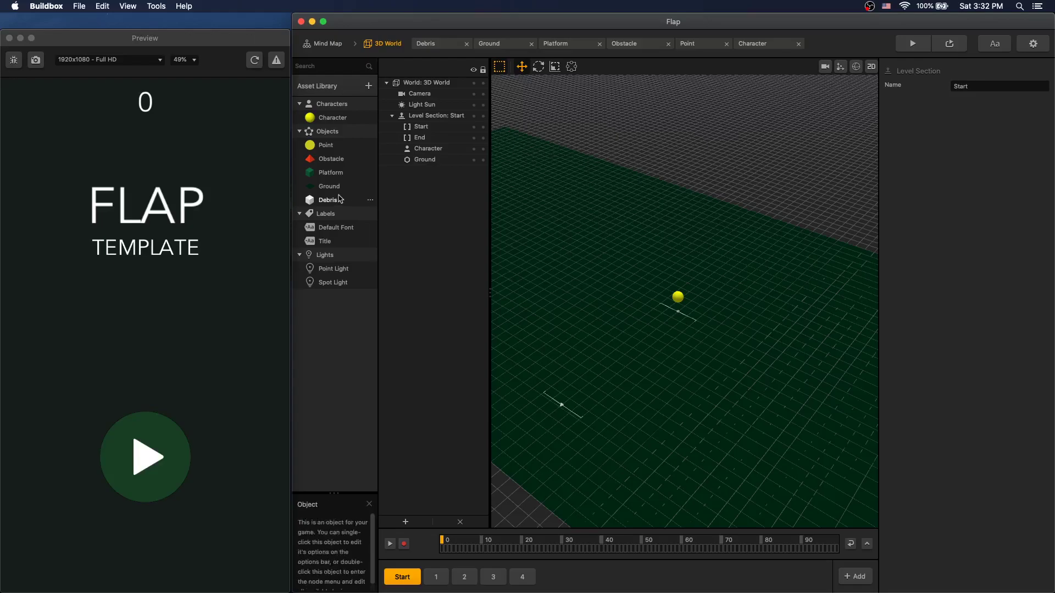
In the Point's node logic, add a new Add Point node and wire the collision output to it.
double_click(337, 150)
left_click_drag(502, 233, 518, 217)
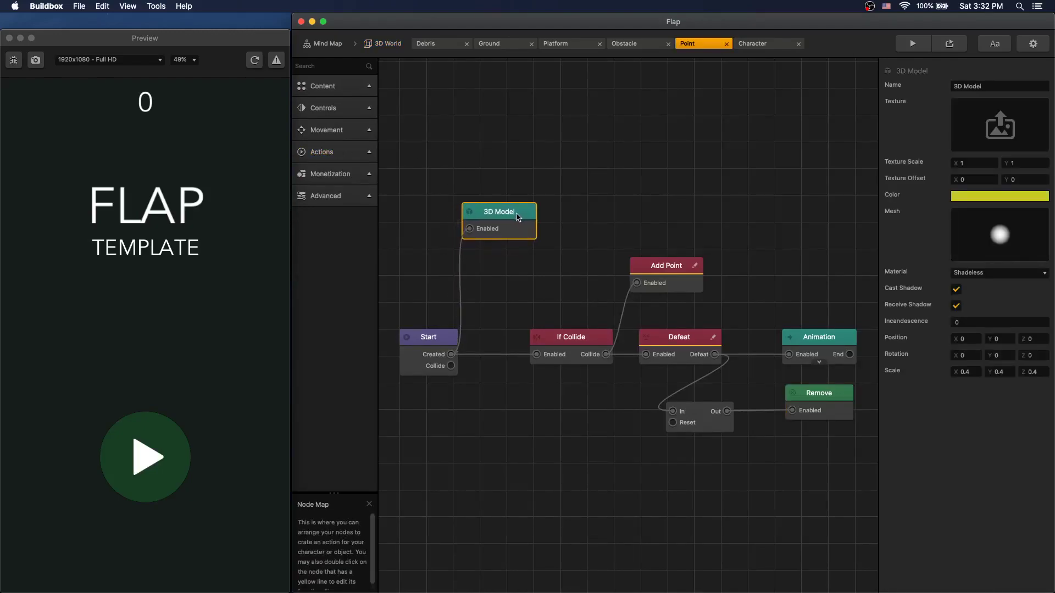
left_click_drag(586, 337, 578, 330)
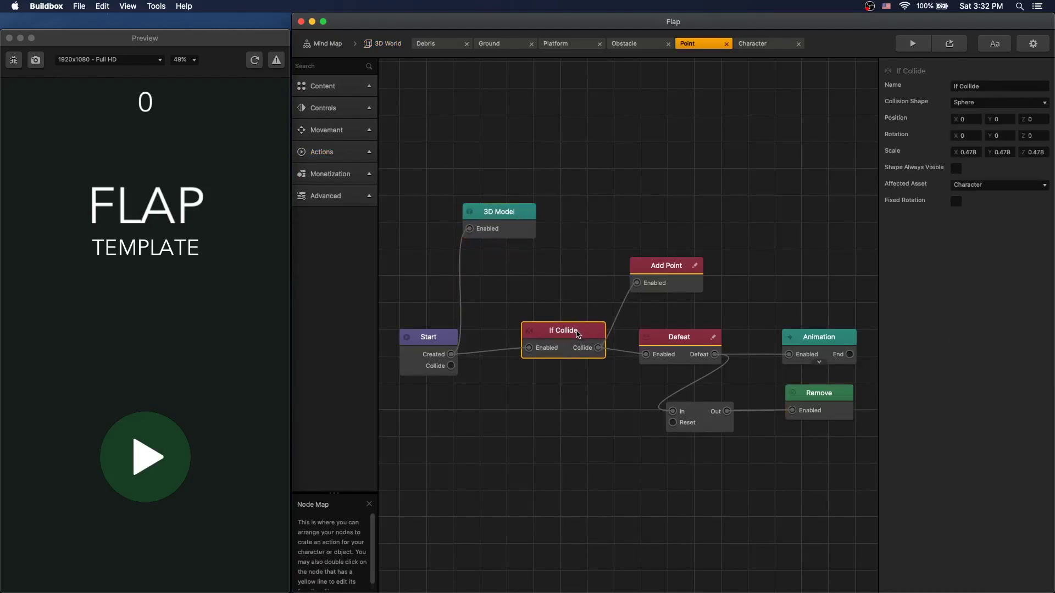
left_click_drag(671, 268, 672, 255)
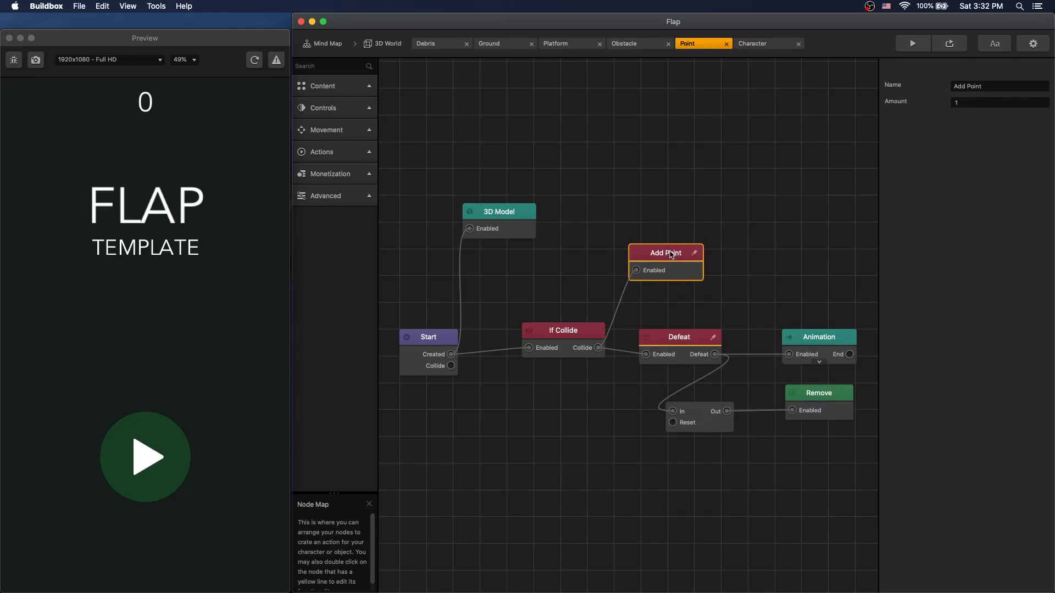
left_click(311, 67)
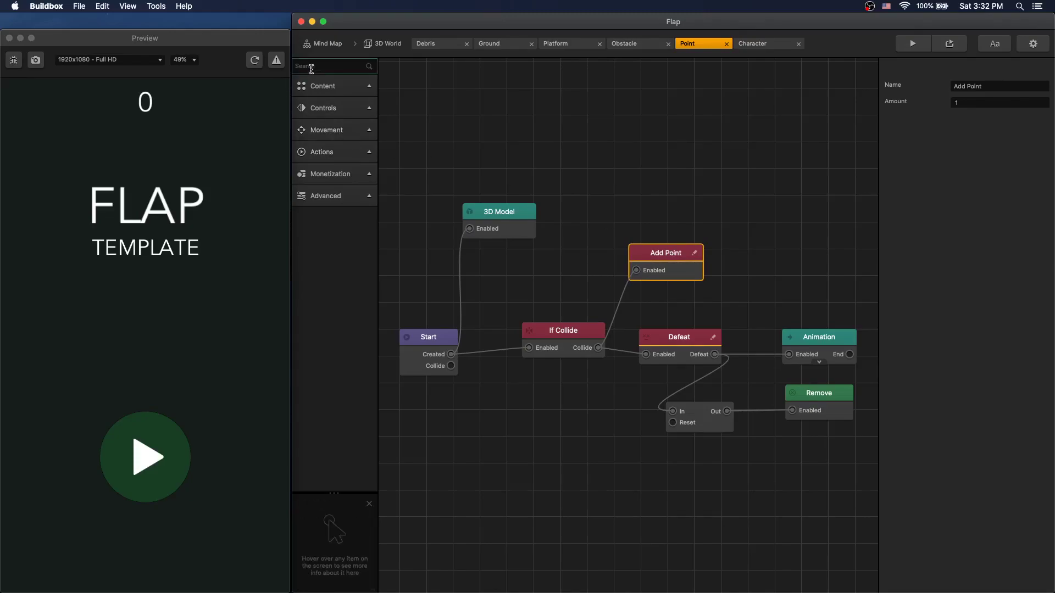
type("Add")
left_click_drag(331, 100, 674, 188)
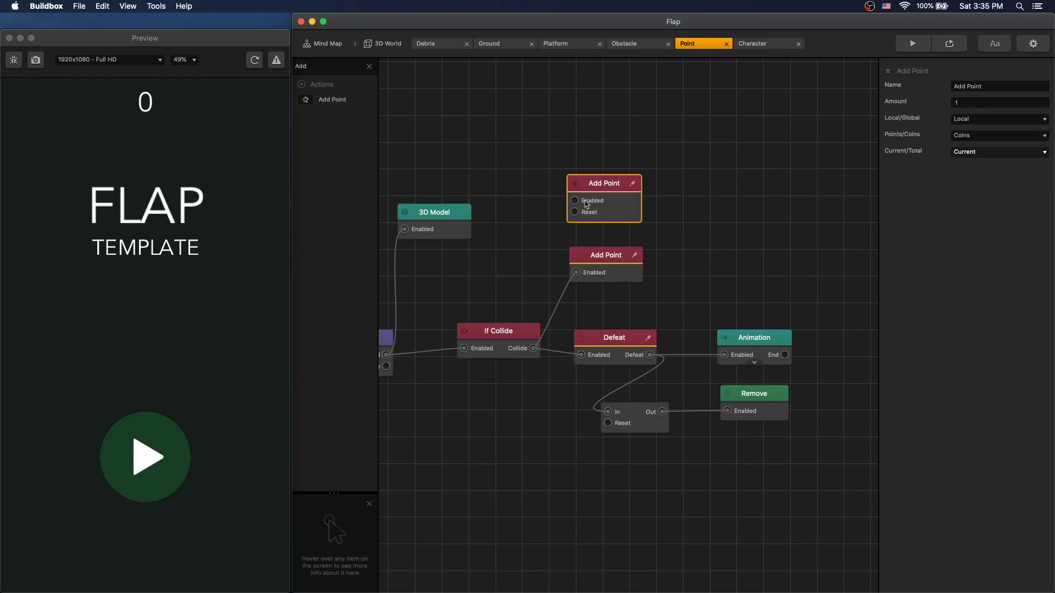
left_click_drag(576, 273, 573, 200)
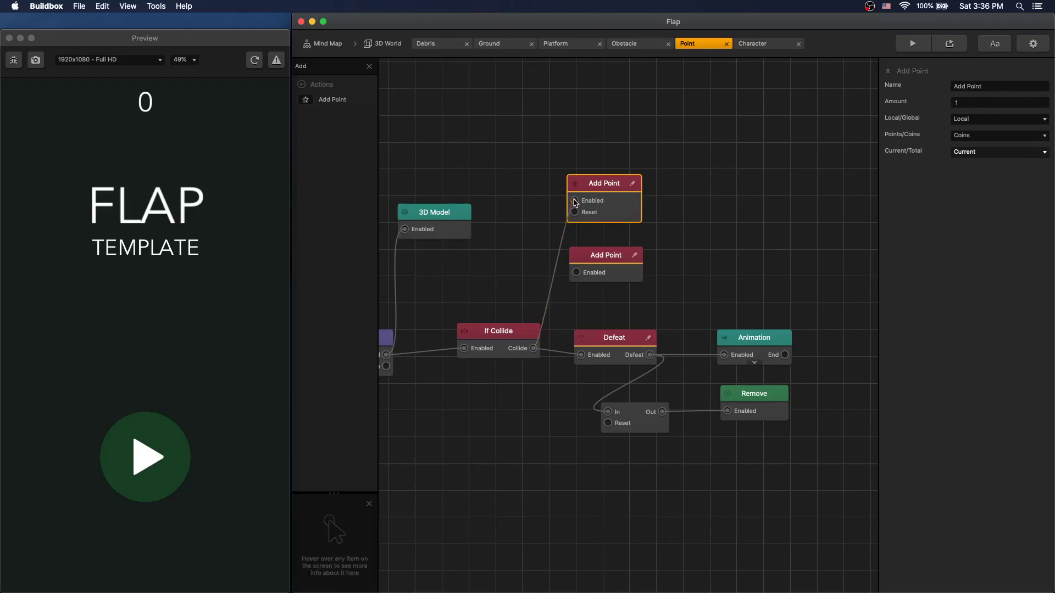
Delete the old Add Point node, set the new one to award Points, and test it in the preview.
left_click(599, 253)
key("BackSpace")
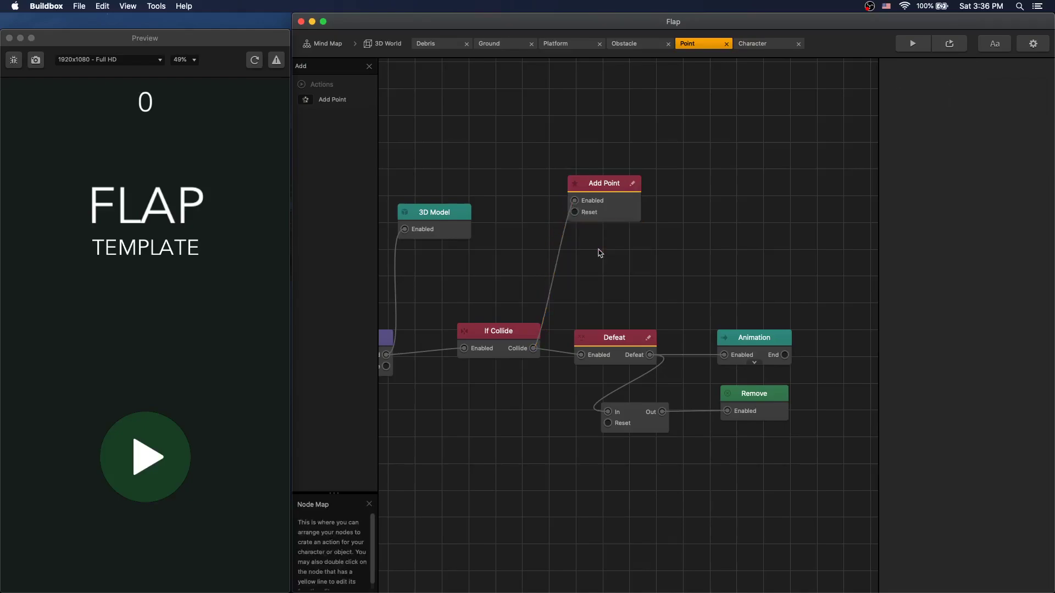
left_click_drag(616, 218, 617, 219)
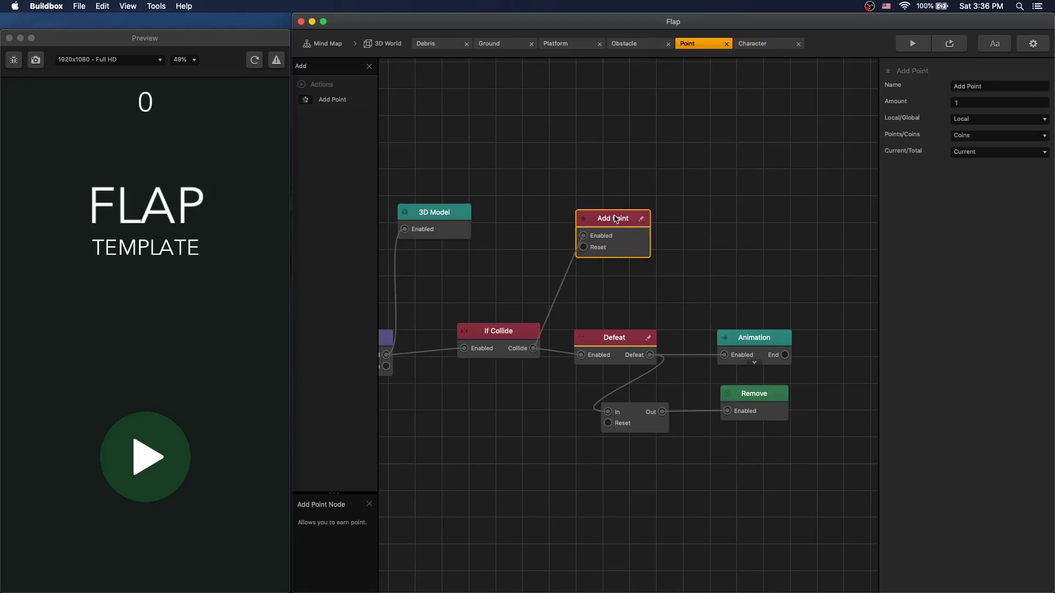
left_click(977, 137)
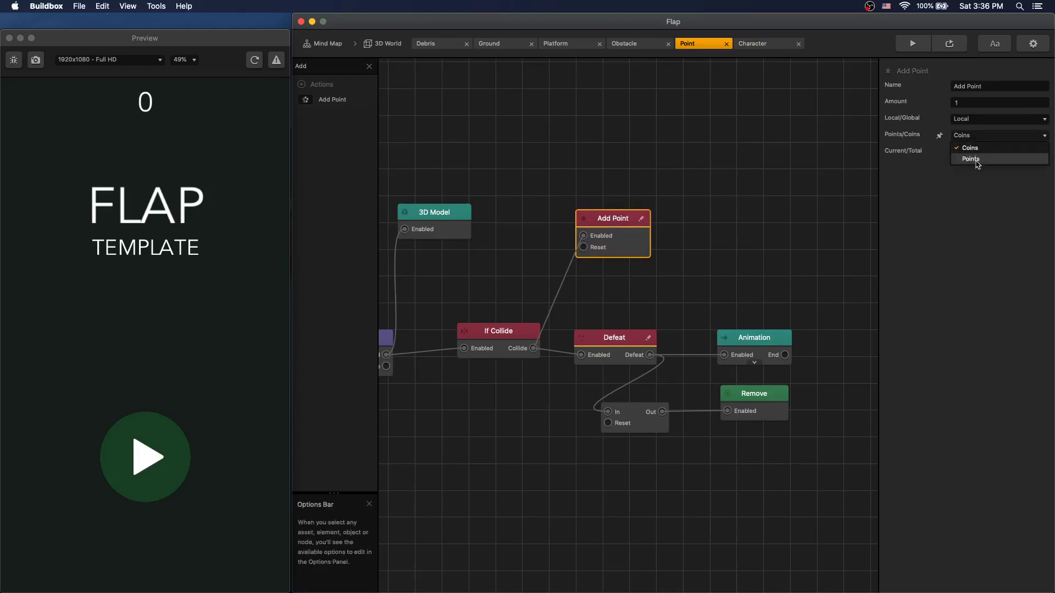
left_click(967, 149)
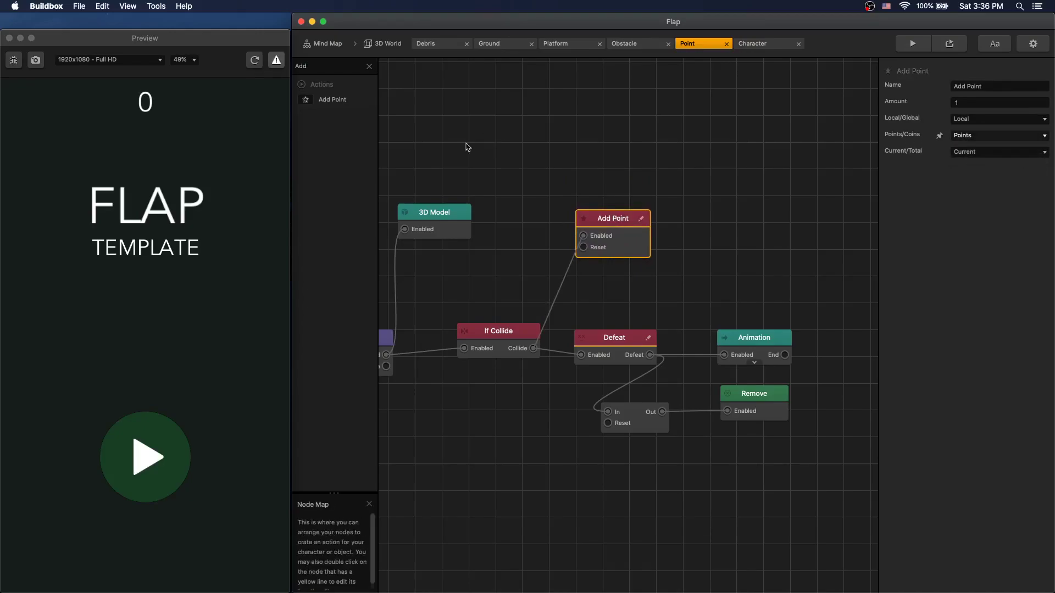
left_click(156, 465)
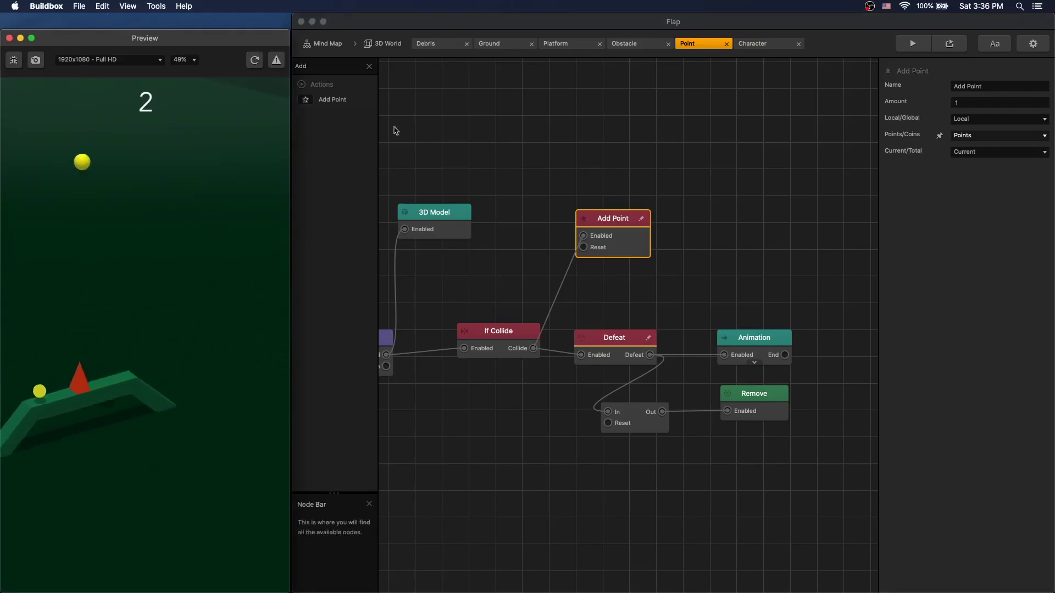
left_click(332, 122)
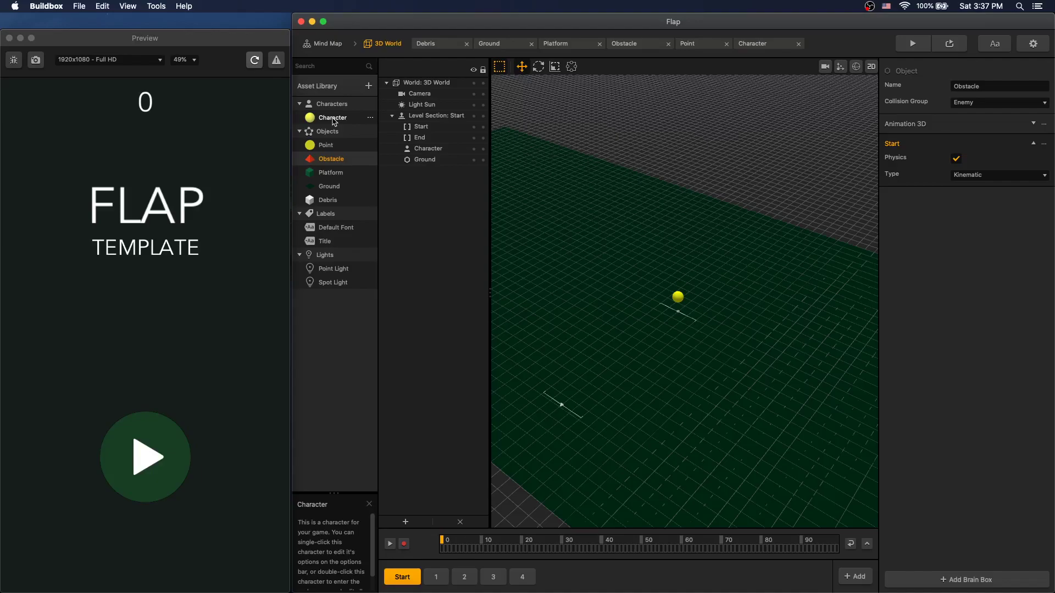
Inspect the settings of the Character's existing Move node.
double_click(333, 118)
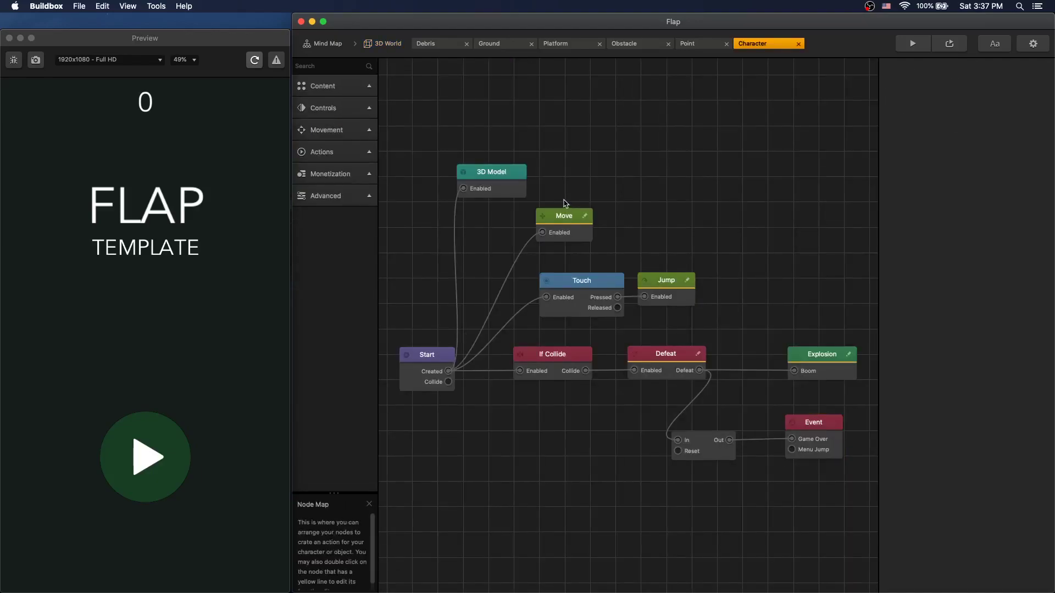
left_click(561, 220)
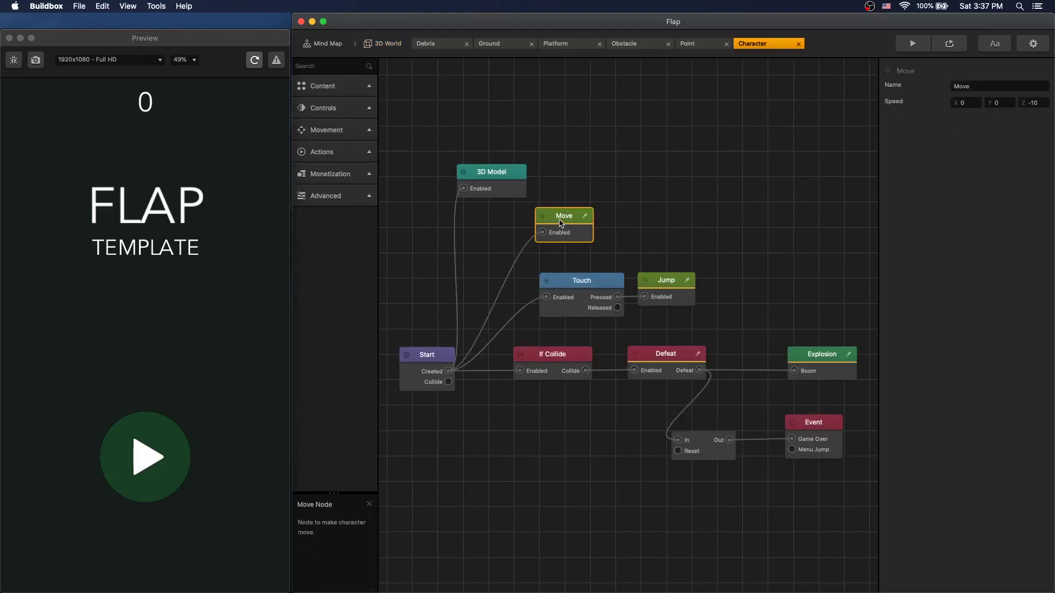
left_click(383, 43)
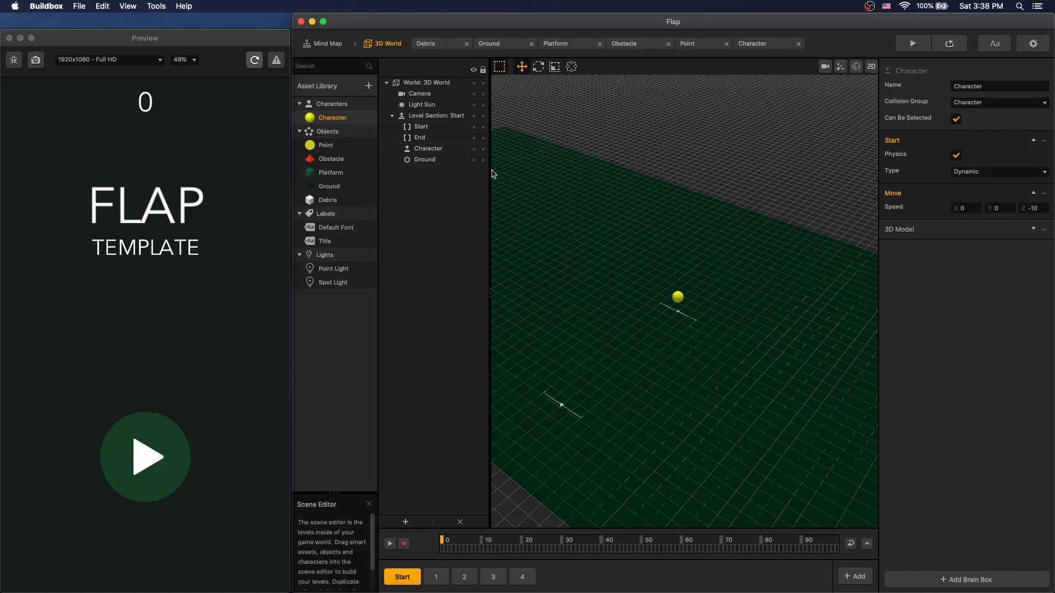
Add a new Move component with Z speed -10, delete the duplicate, and play-test the game.
left_click(970, 581)
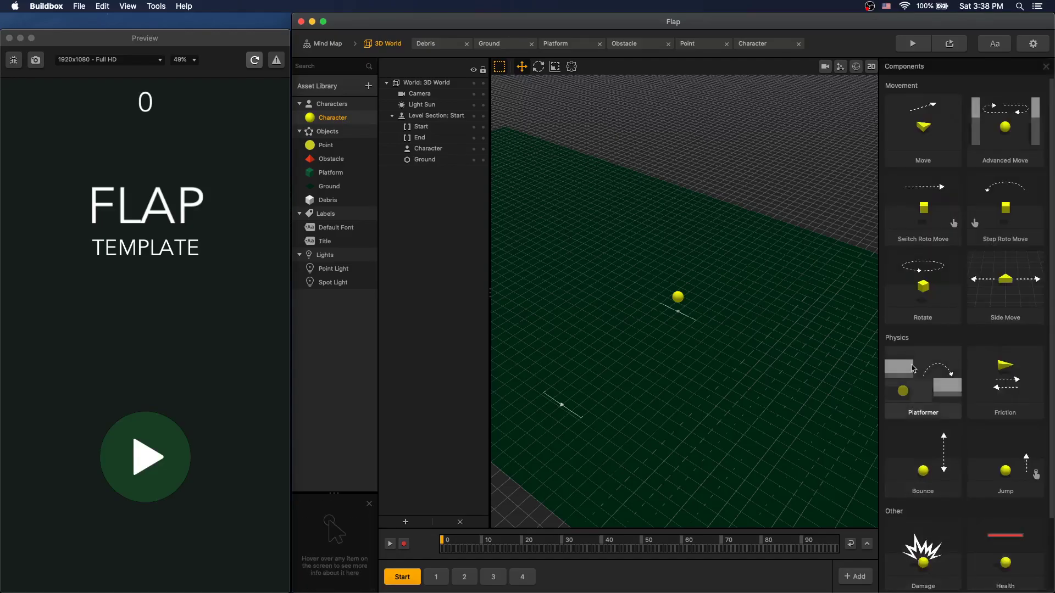
left_click(920, 128)
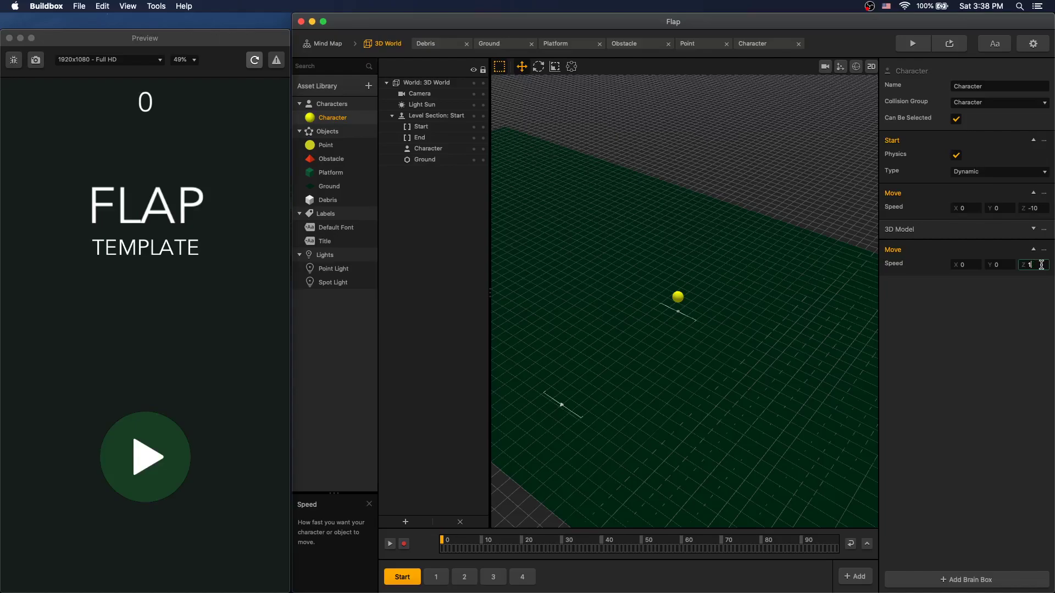
key("shift+Tab")
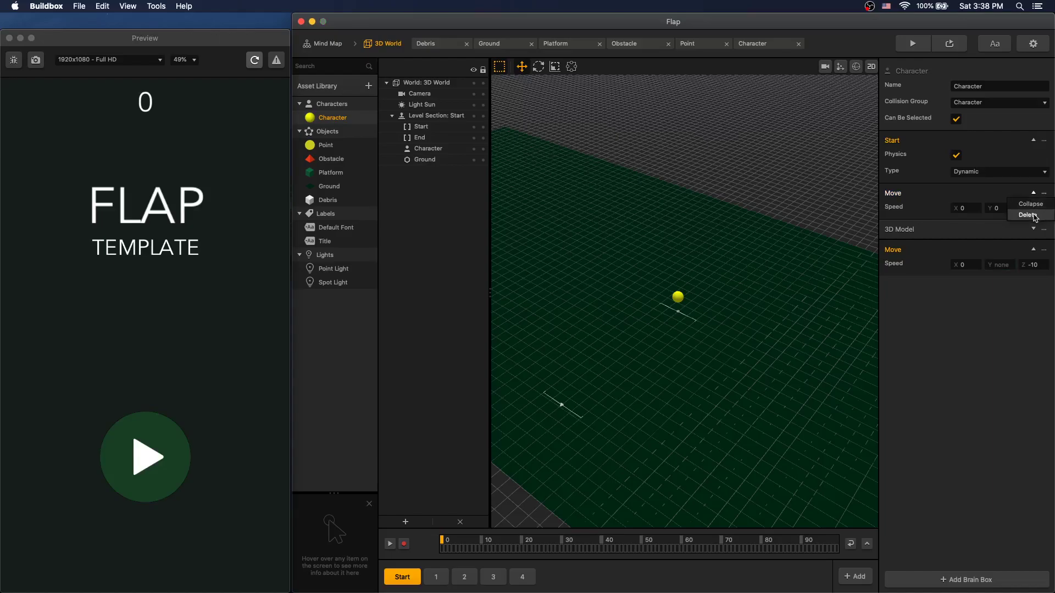
left_click(1028, 215)
left_click(255, 60)
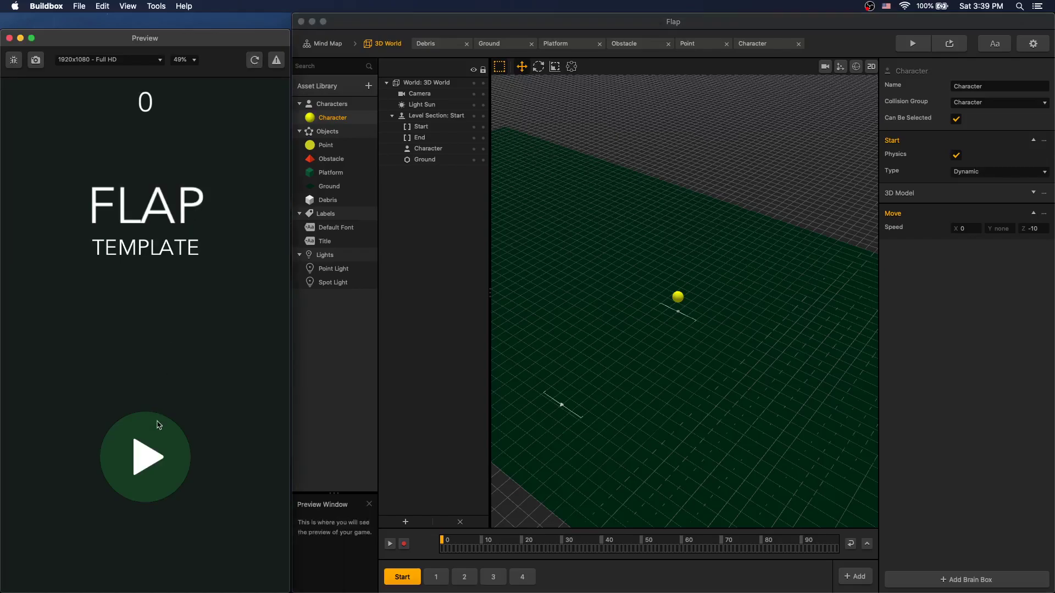
left_click(150, 451)
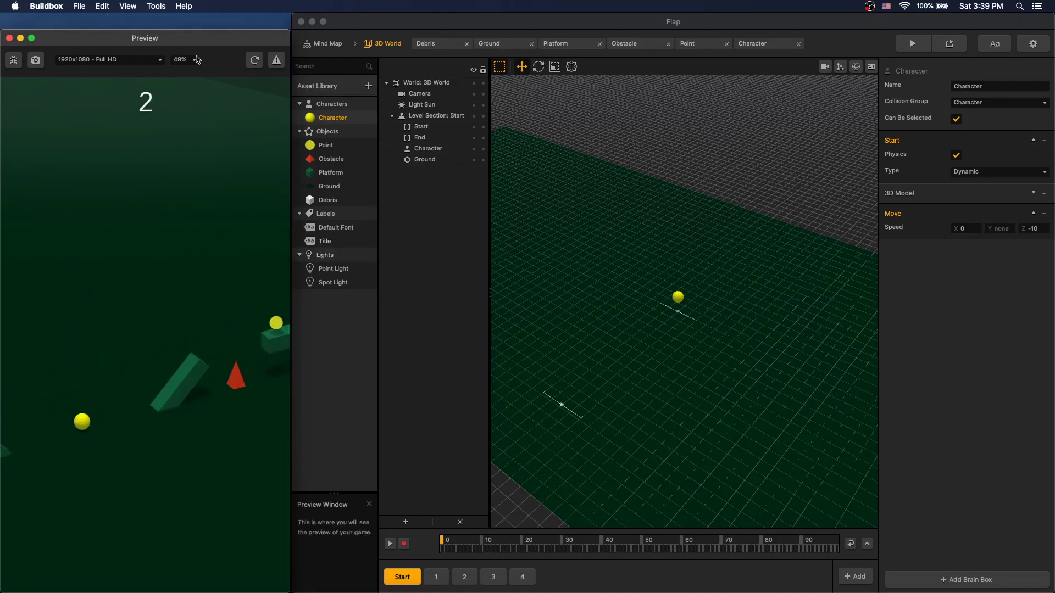
Stop the preview and move the Move group up in the Character's node graph.
left_click(254, 60)
left_click(764, 43)
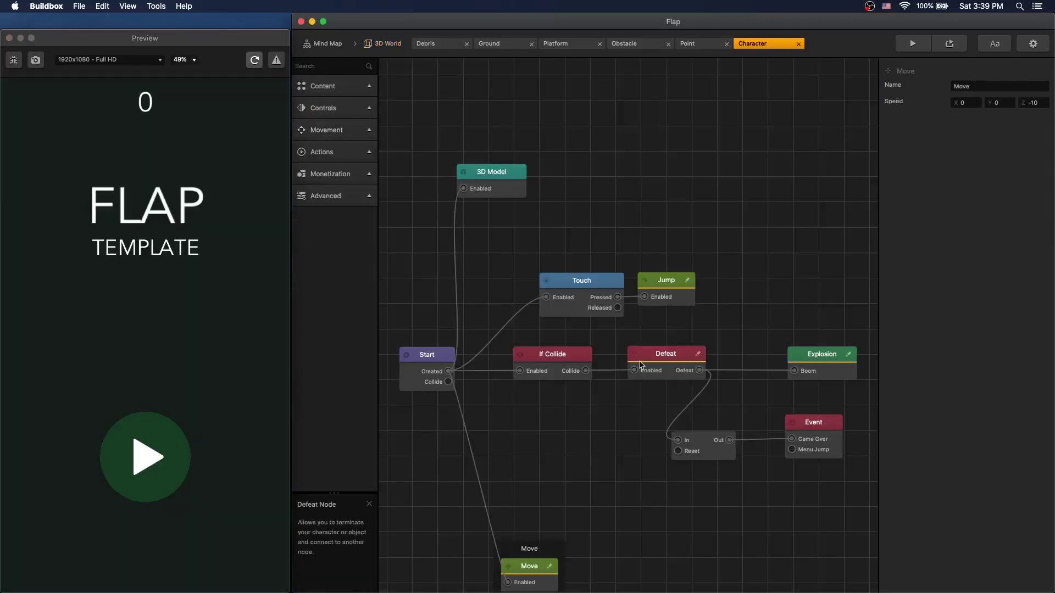
left_click_drag(541, 554, 521, 460)
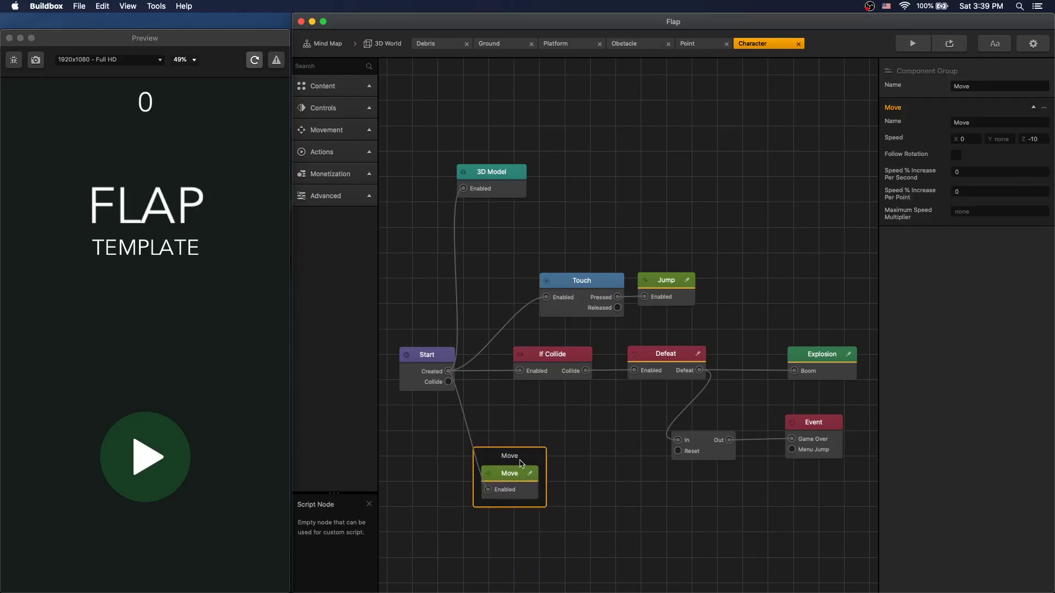
left_click_drag(521, 460, 519, 456)
left_click(546, 249)
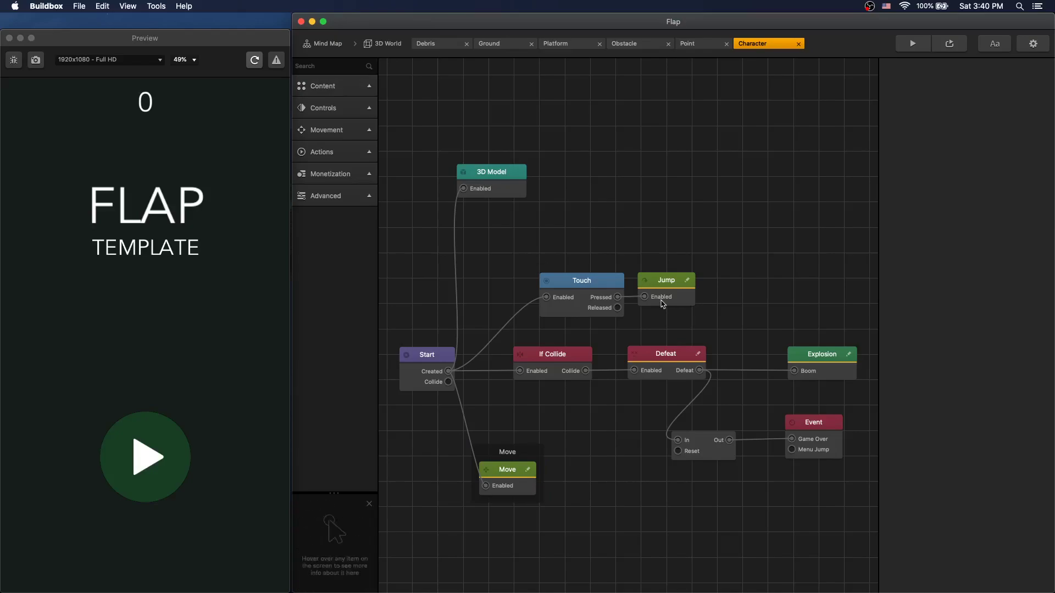
Add a Jump component to the Character and arrange the Button-and-Jump and Move groups.
left_click(385, 43)
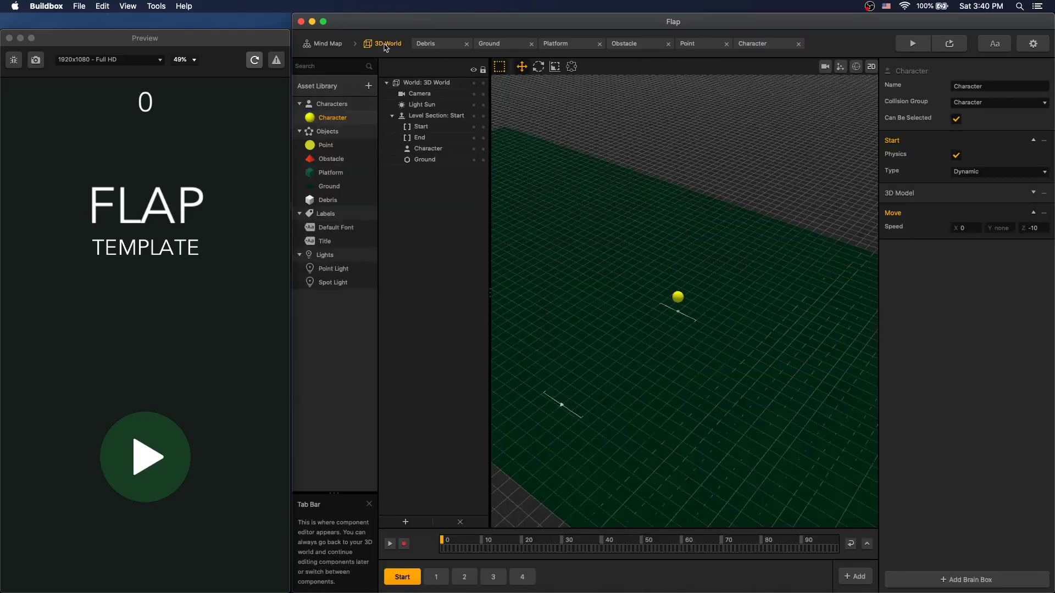
left_click(957, 584)
left_click(1015, 465)
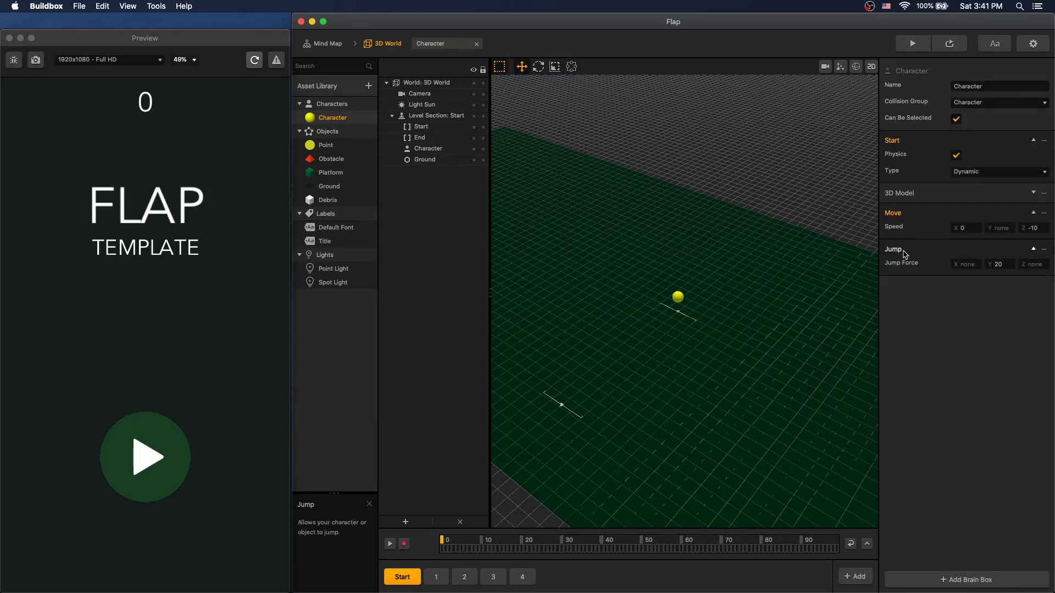
double_click(336, 119)
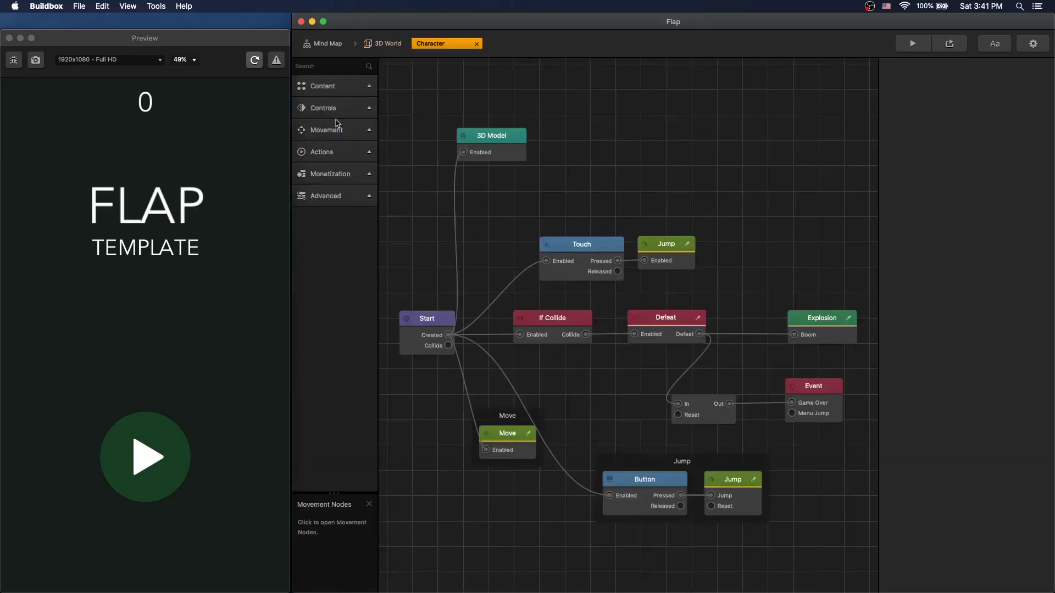
left_click_drag(681, 461, 520, 387)
left_click_drag(535, 483, 535, 448)
left_click(579, 248)
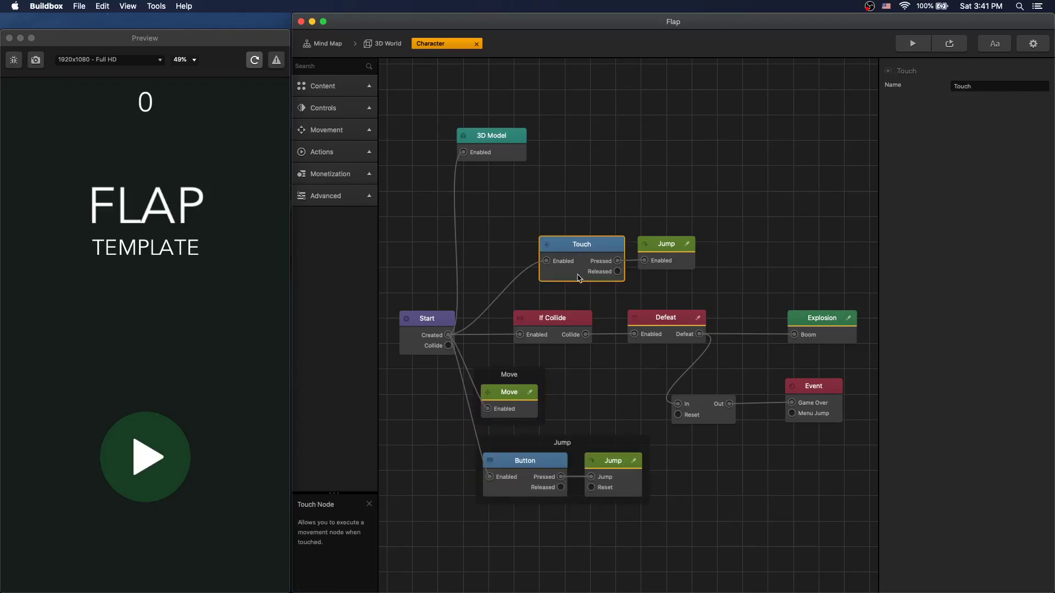
Compare the Button, new Jump and old Jump node settings, and play-test the game.
left_click(551, 464)
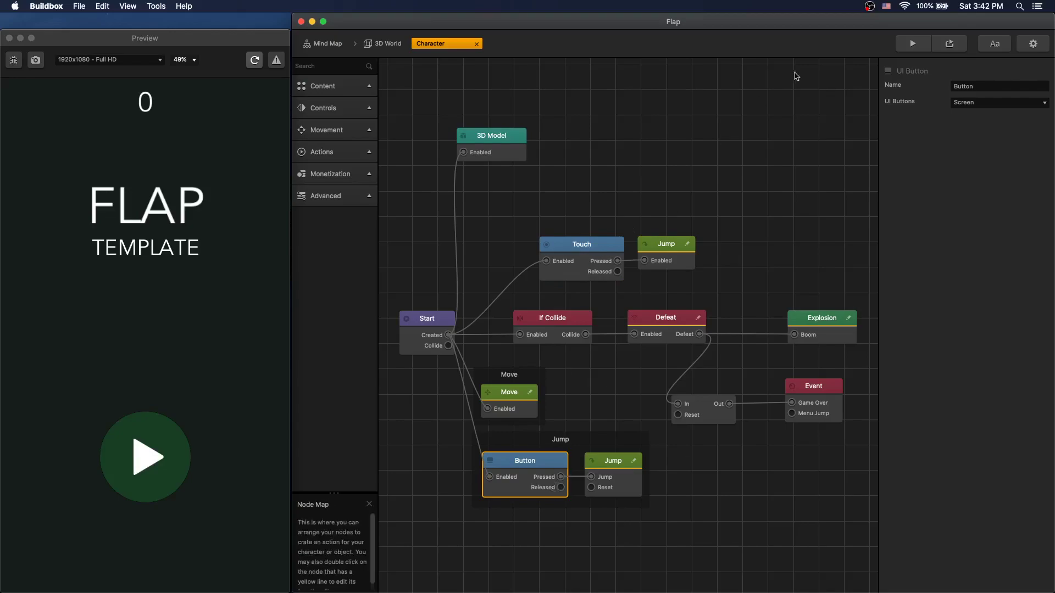
mouse_move(926, 105)
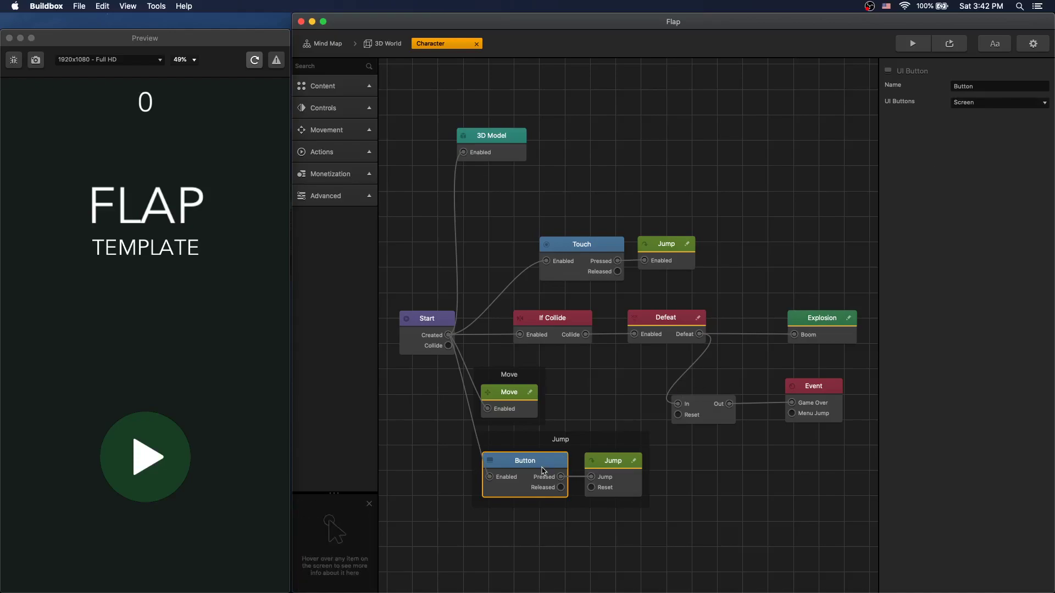
left_click(600, 472)
left_click(664, 247)
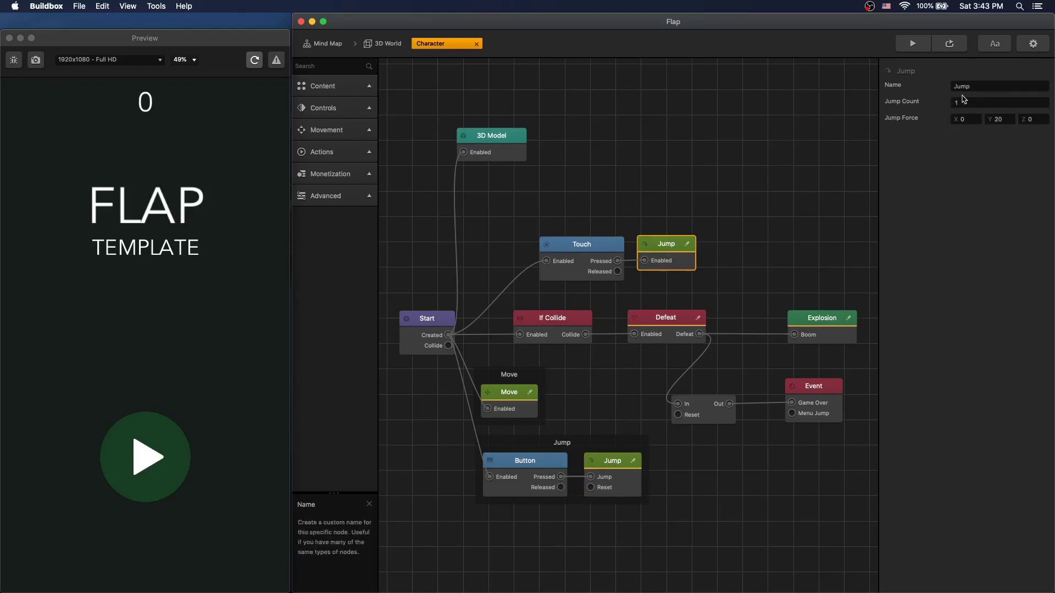
left_click(146, 457)
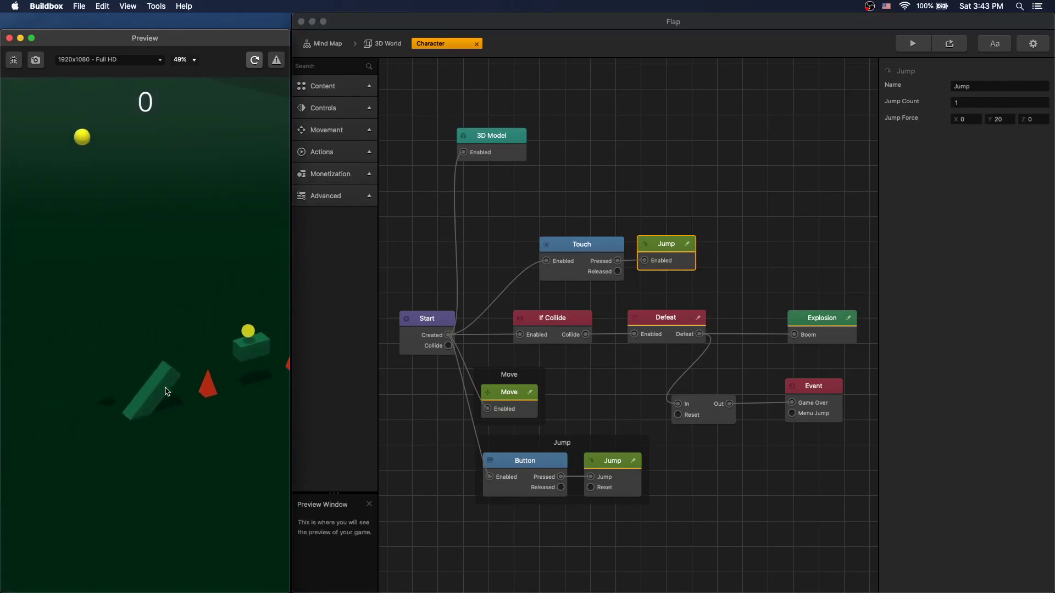
left_click(602, 466)
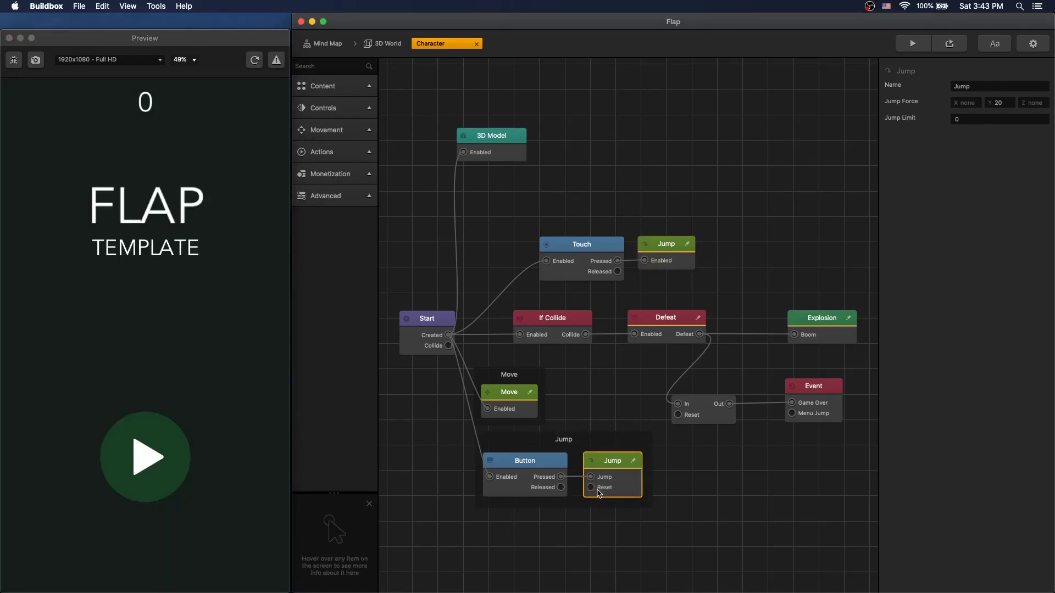
Delete the old Touch node from the Character's graph.
left_click(729, 295)
left_click(619, 260)
key("Delete")
Set the new Jump node's Jump Limit to 2.
left_click(666, 244)
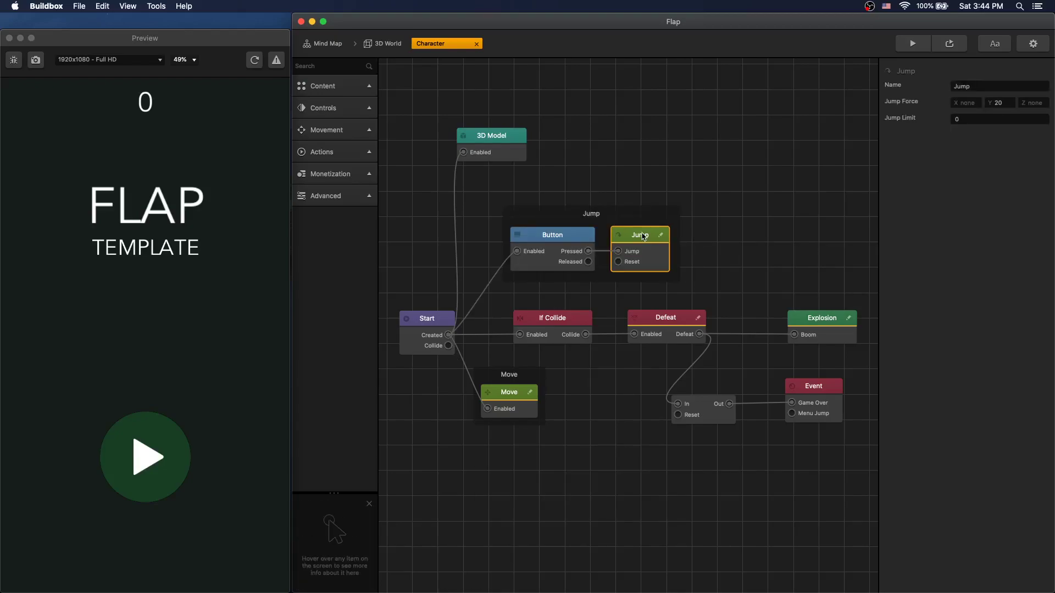
left_click(969, 118)
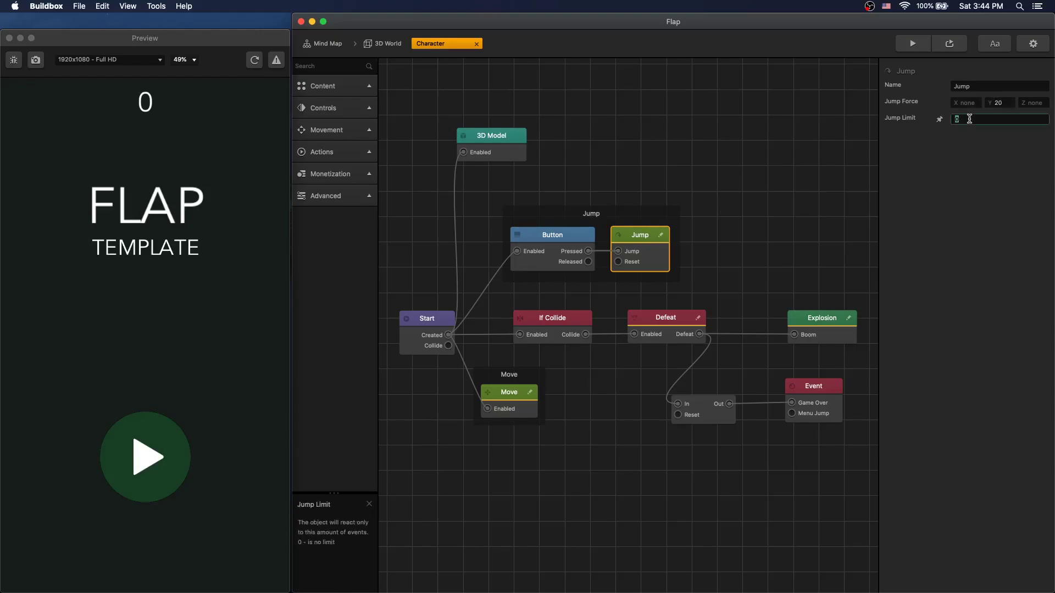
type("2")
left_click(767, 271)
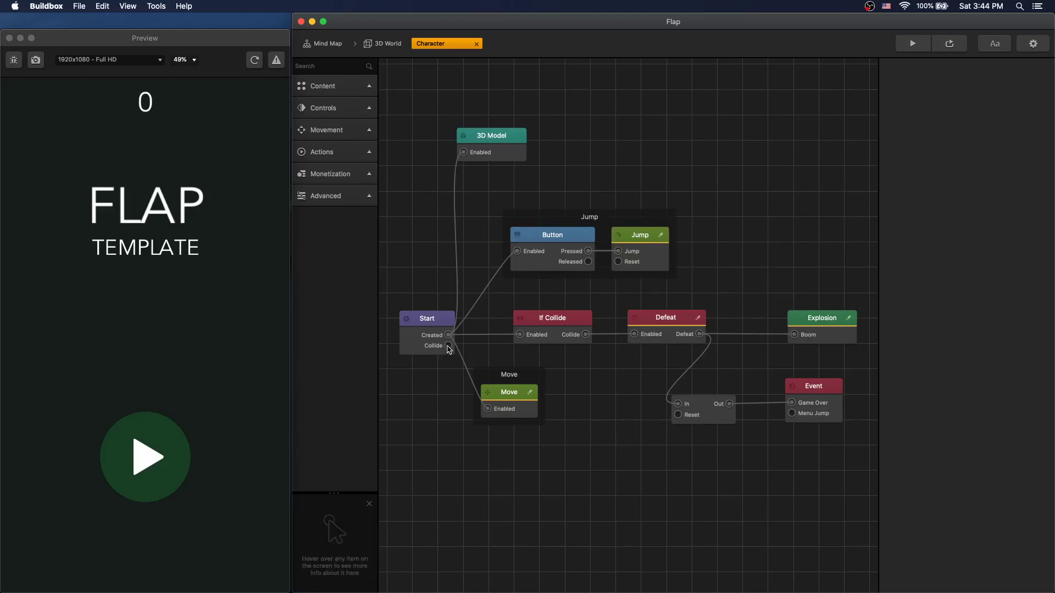
left_click(450, 349)
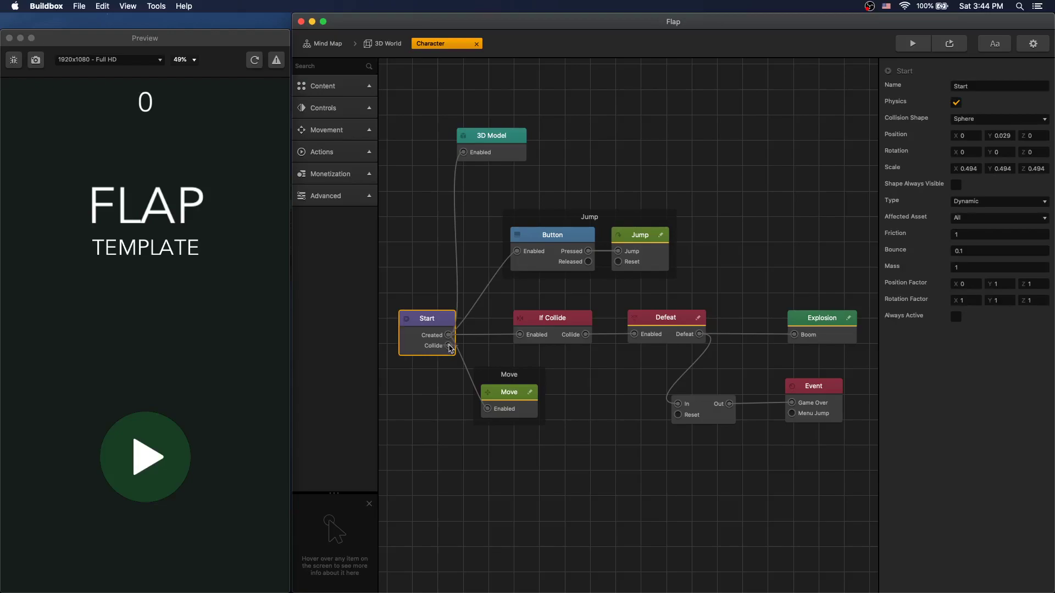
Connect Start's Collide output to the Jump node's Reset input and start the preview.
left_click_drag(566, 304, 614, 268)
left_click(158, 357)
left_click(165, 456)
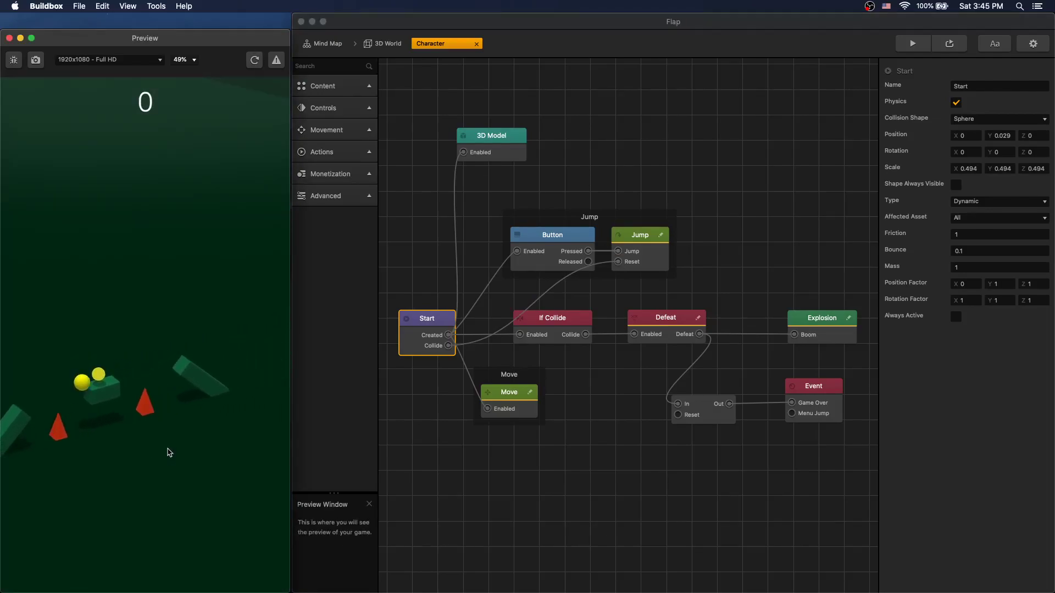
Play several rounds, flapping the ball and restarting after each game over, then return to the graph.
left_click(169, 453)
left_click(169, 452)
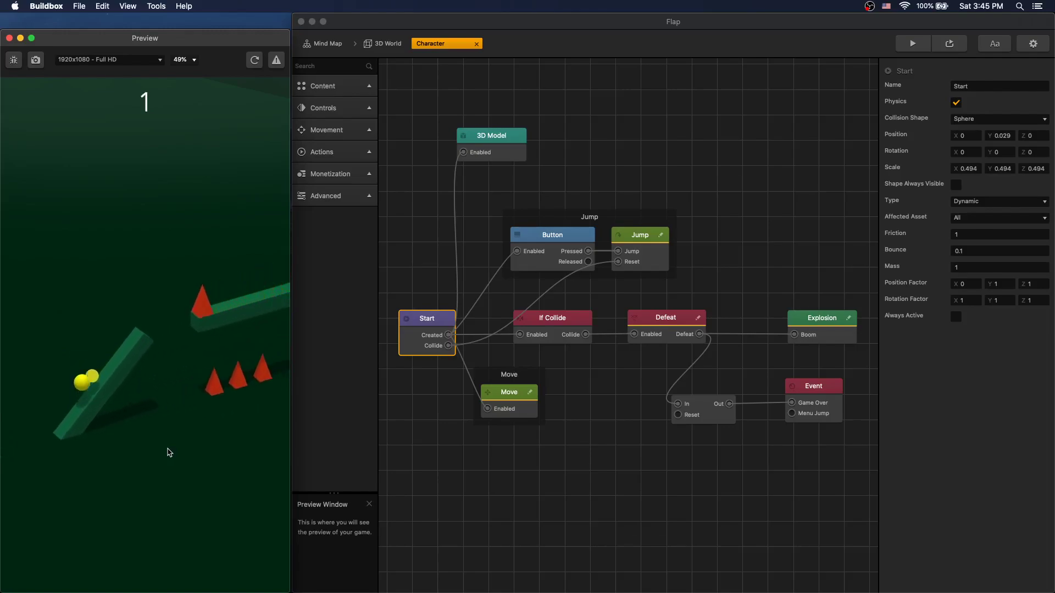
left_click(169, 452)
left_click(169, 453)
left_click(169, 452)
left_click(169, 452)
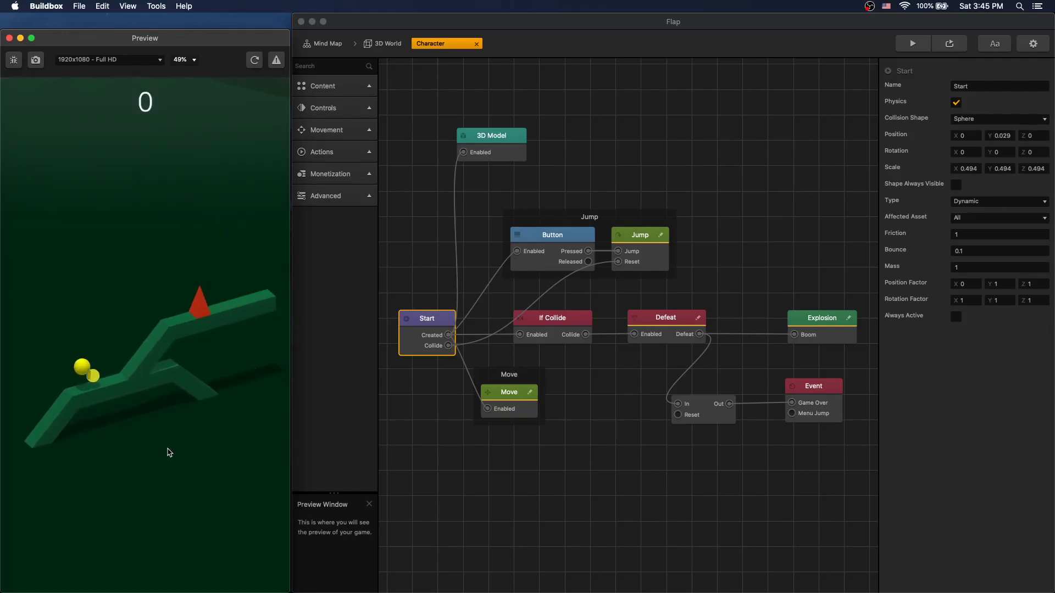
left_click(169, 452)
left_click(170, 452)
left_click(169, 452)
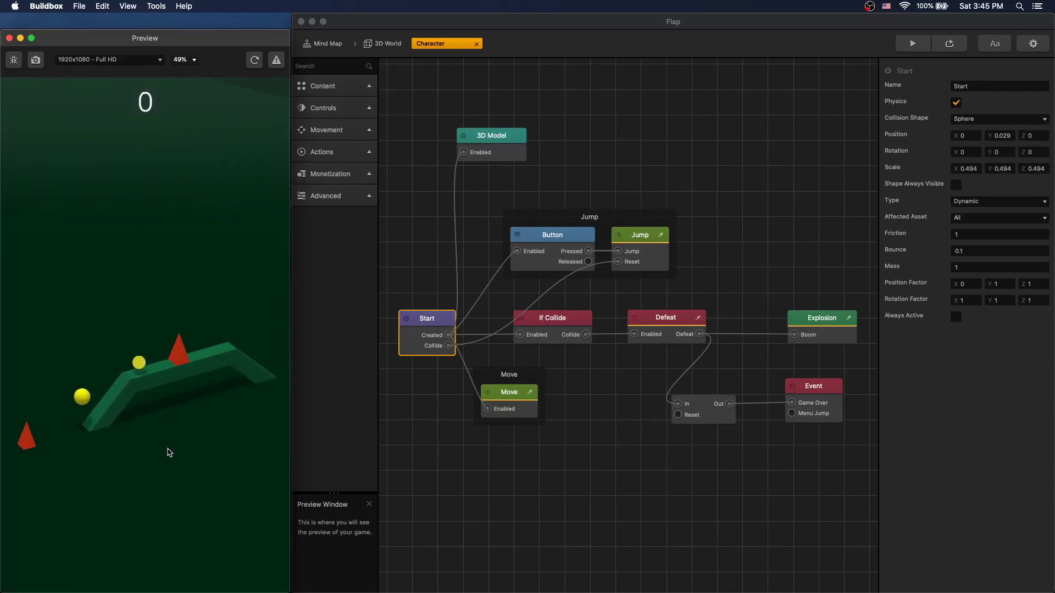
left_click(169, 452)
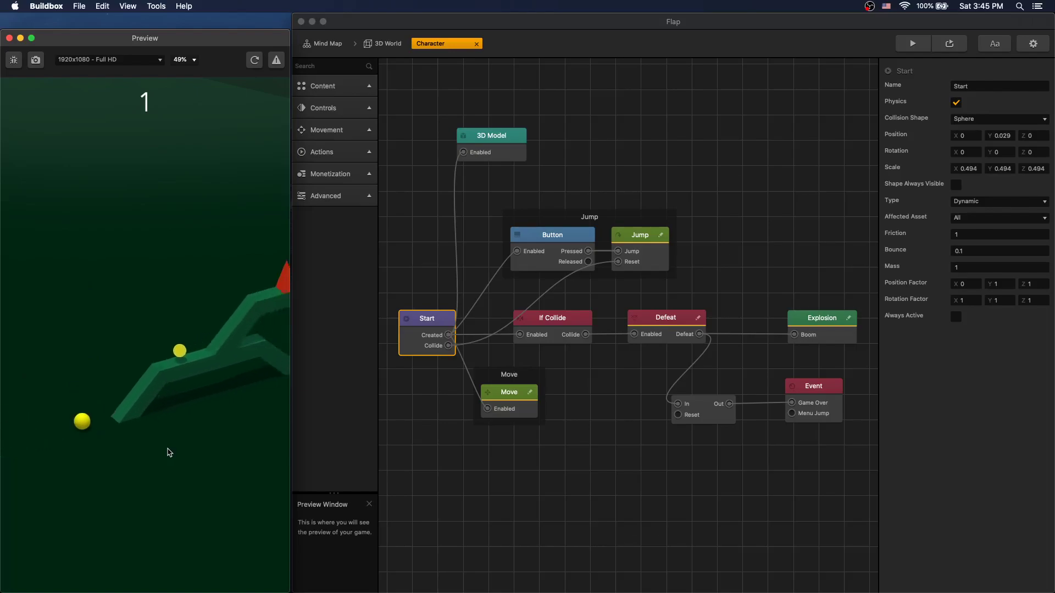
left_click(169, 452)
left_click(169, 452)
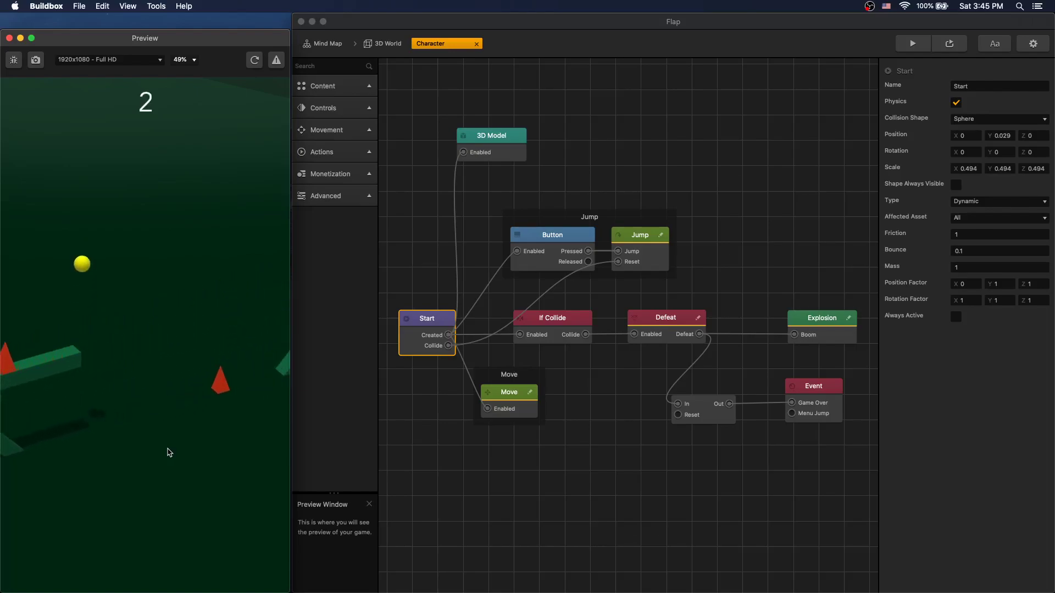
left_click(169, 452)
left_click(169, 453)
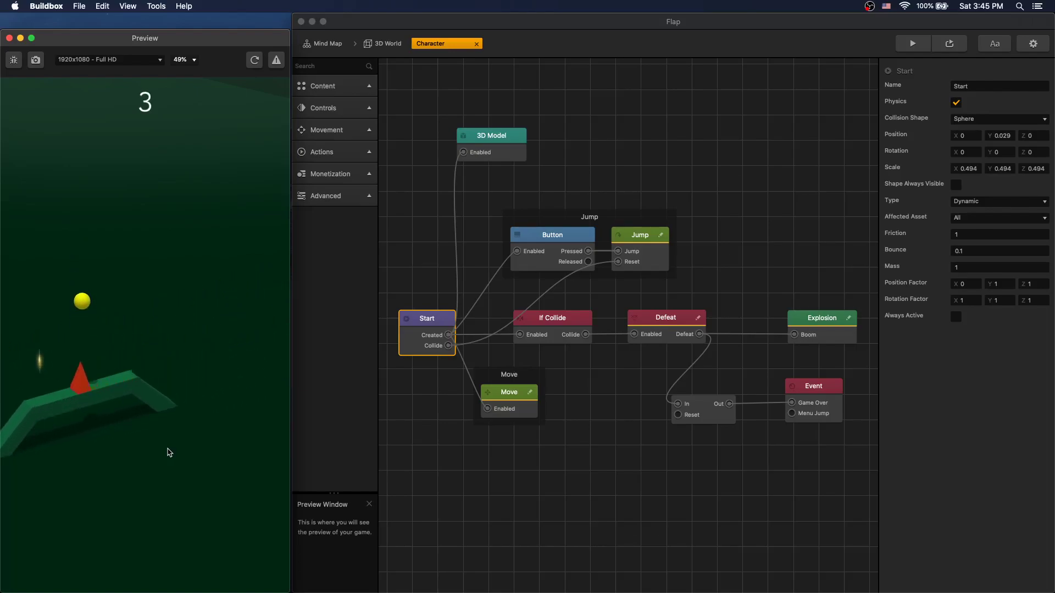
left_click(716, 236)
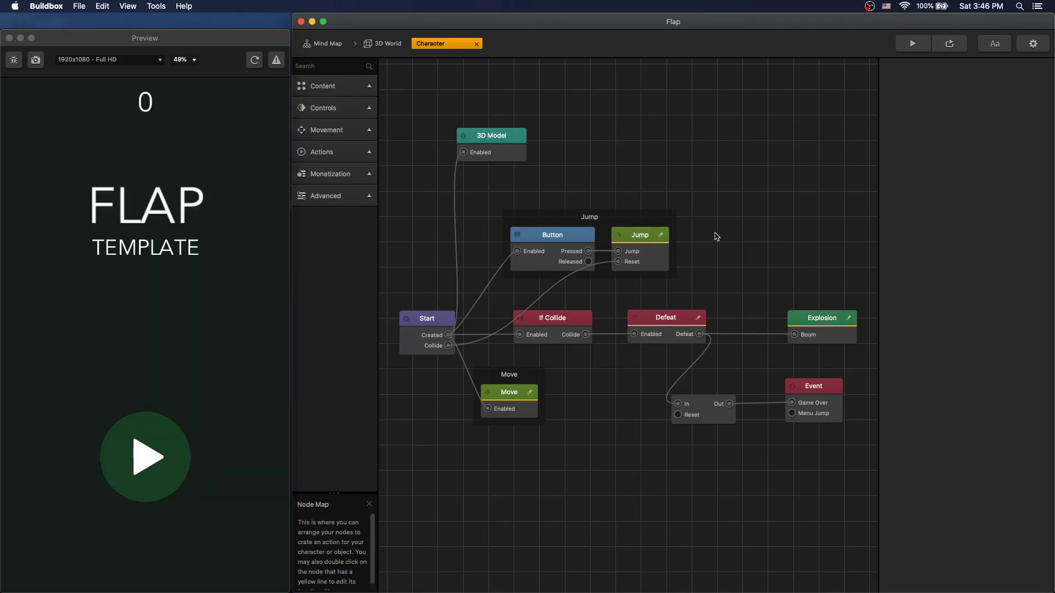
Add a Debris Explosion node found by searching 'ex', fed by Defeat, and delete the old Explosion node.
left_click(809, 312)
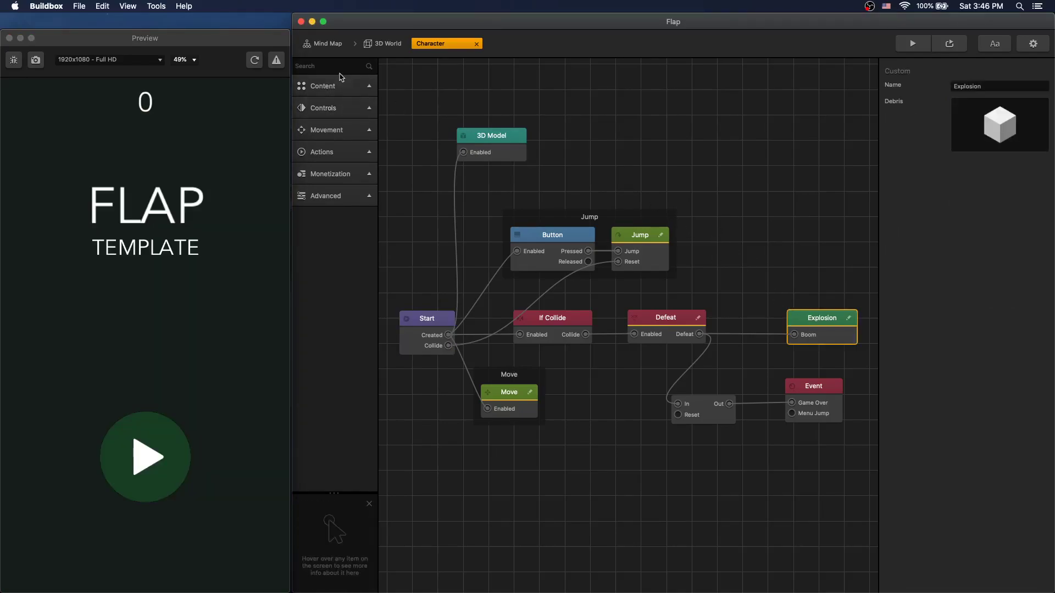
type("ex")
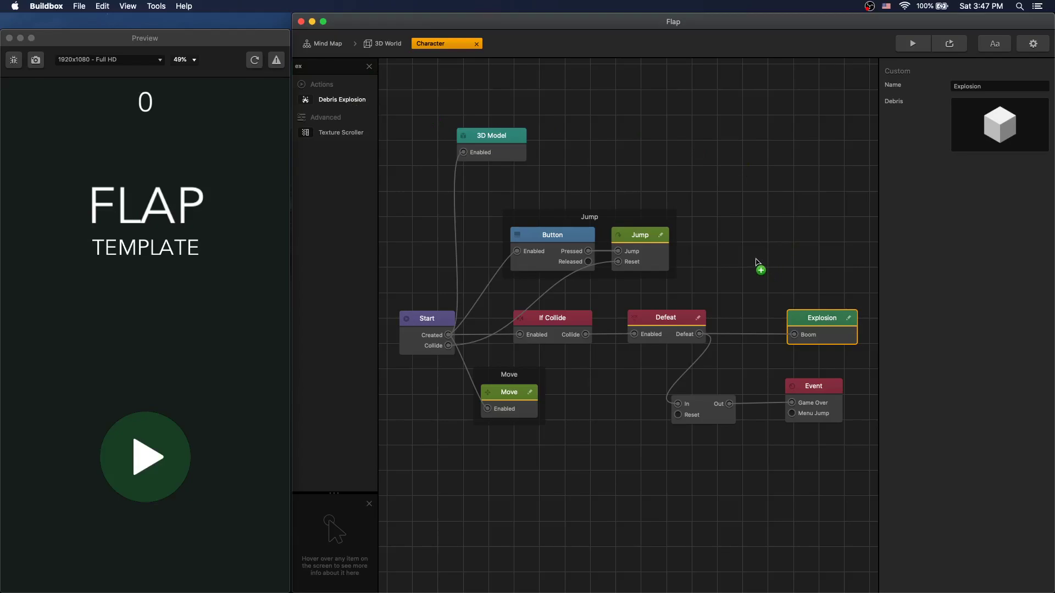
left_click_drag(756, 260, 757, 258)
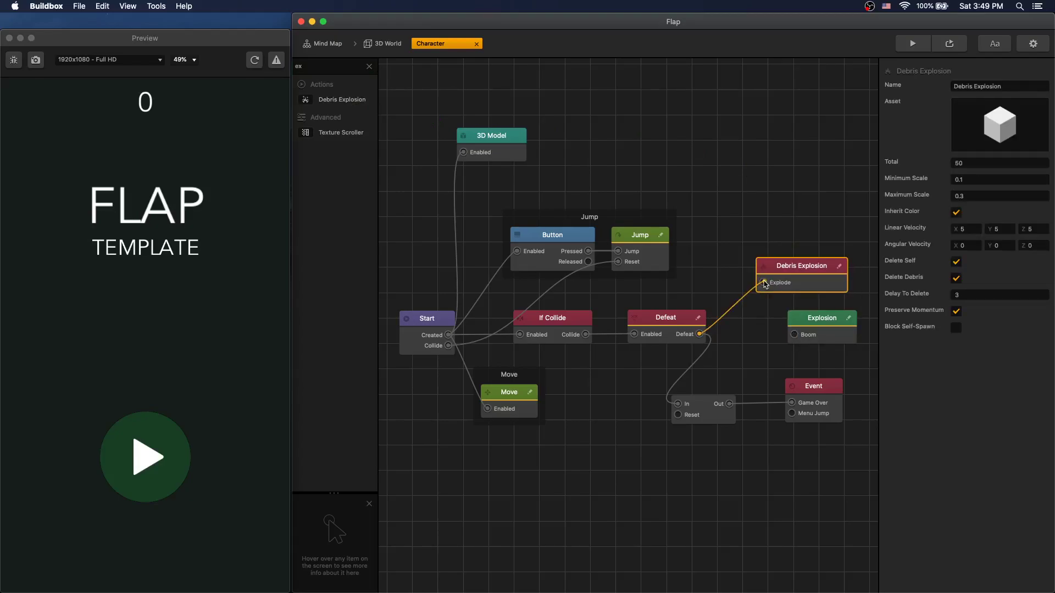
left_click(819, 324)
key("Delete")
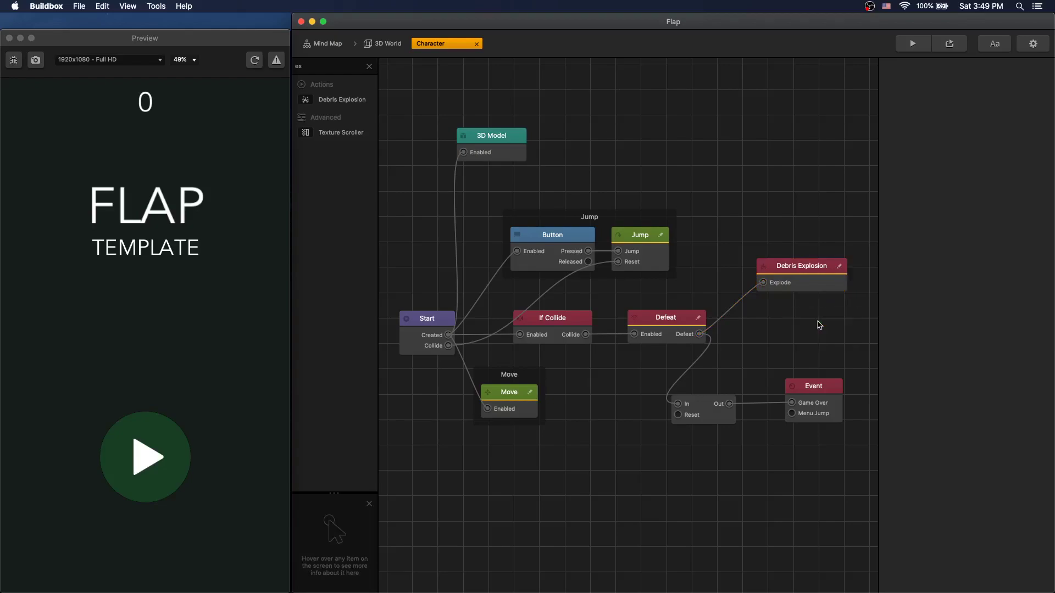
Open the Debris Explosion settings, then reload the preview and test the current burst.
left_click(806, 266)
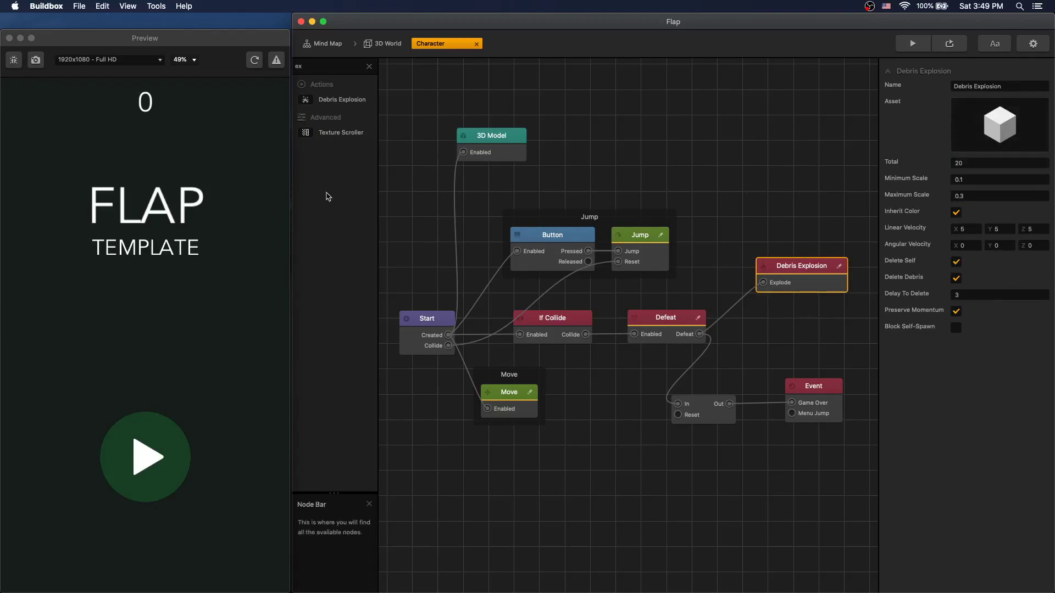
left_click(261, 64)
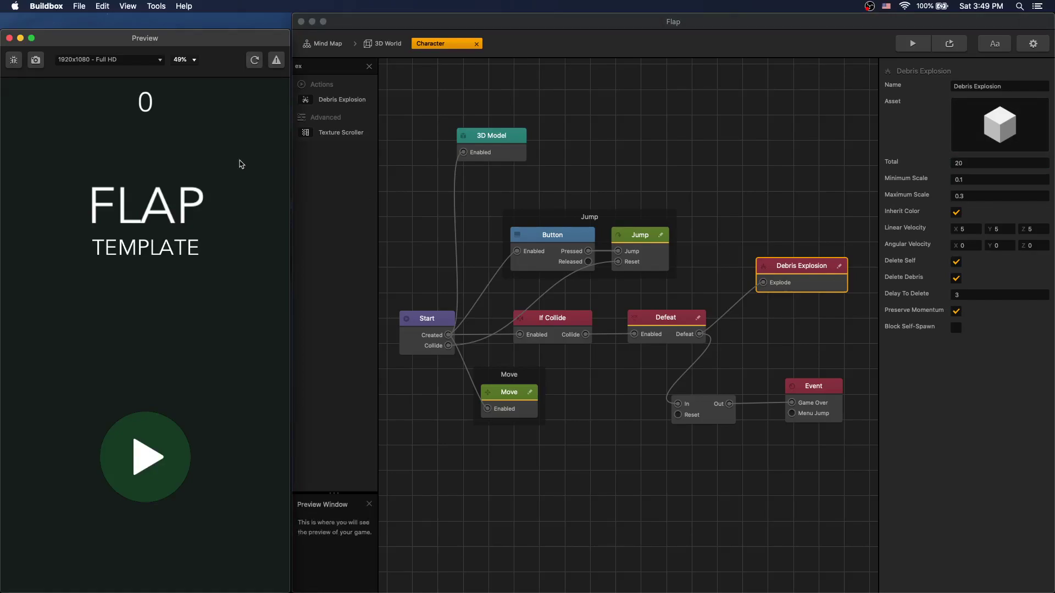
left_click(173, 441)
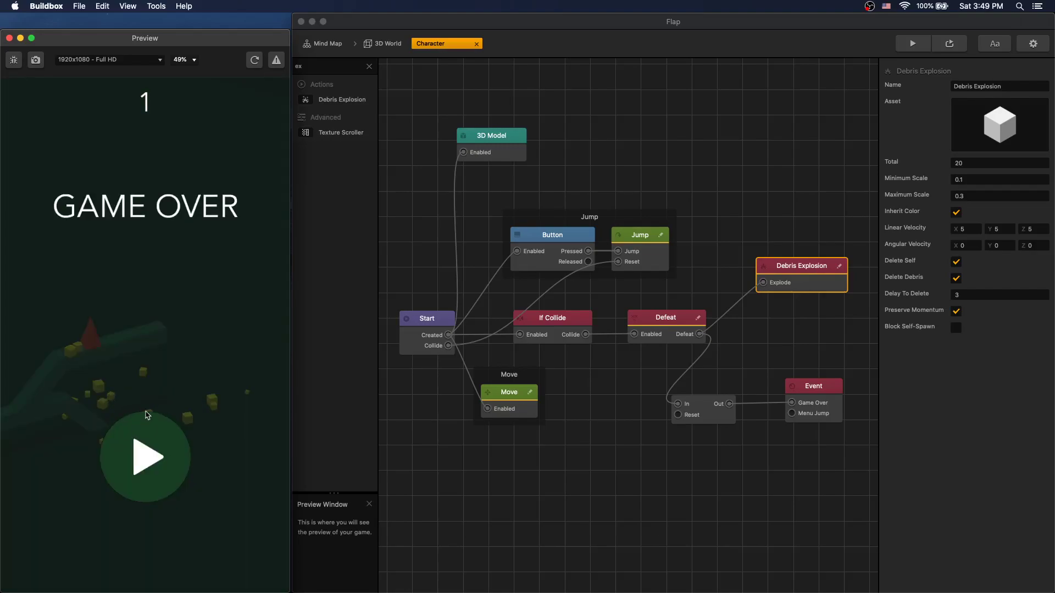
Set the Debris Explosion Total to 100, test the bigger burst, and reset to the title screen.
left_click(968, 162)
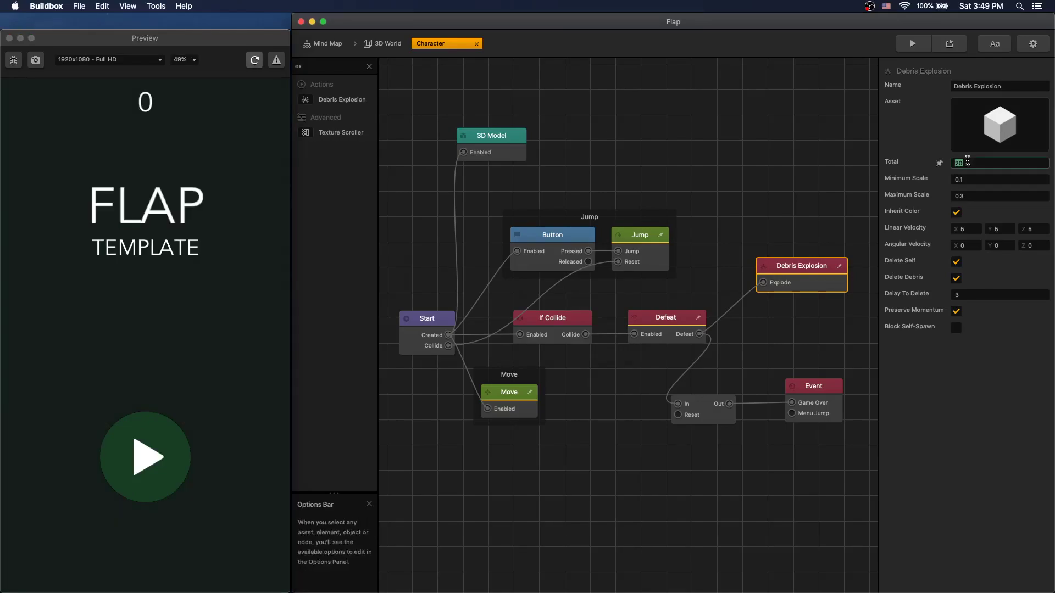
type("100")
key("Return")
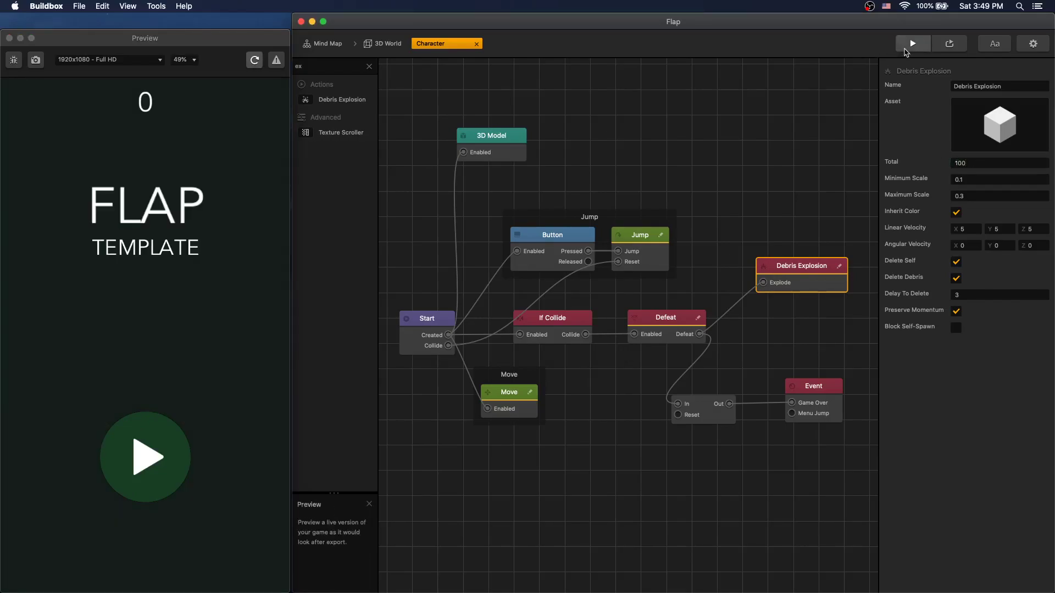
left_click(153, 460)
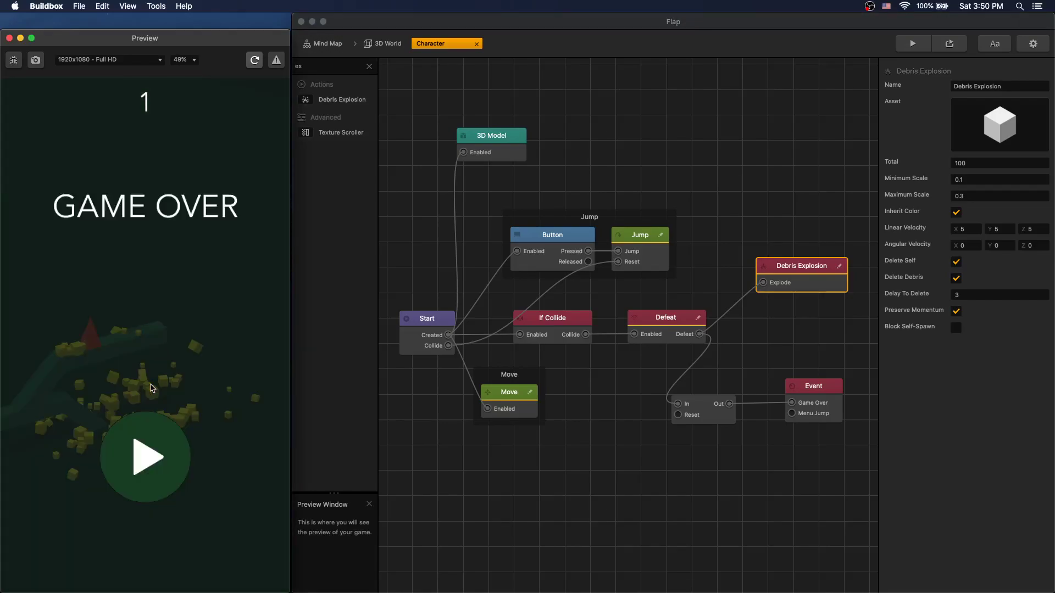
left_click(255, 61)
left_click(255, 61)
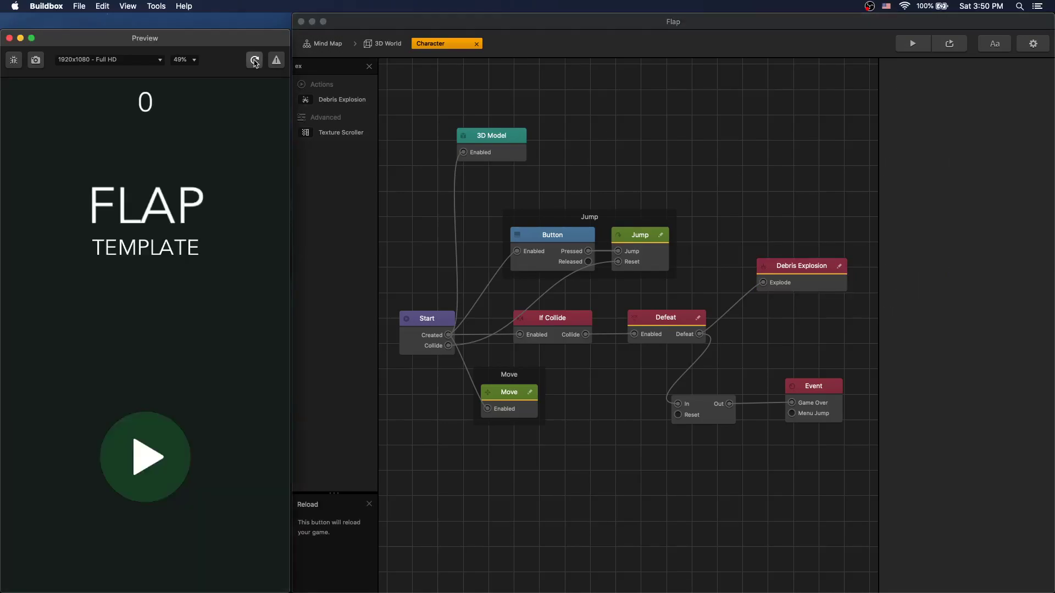
Play three rounds, flapping through the gaps and restarting after each game over, reaching a score of 4.
left_click(151, 456)
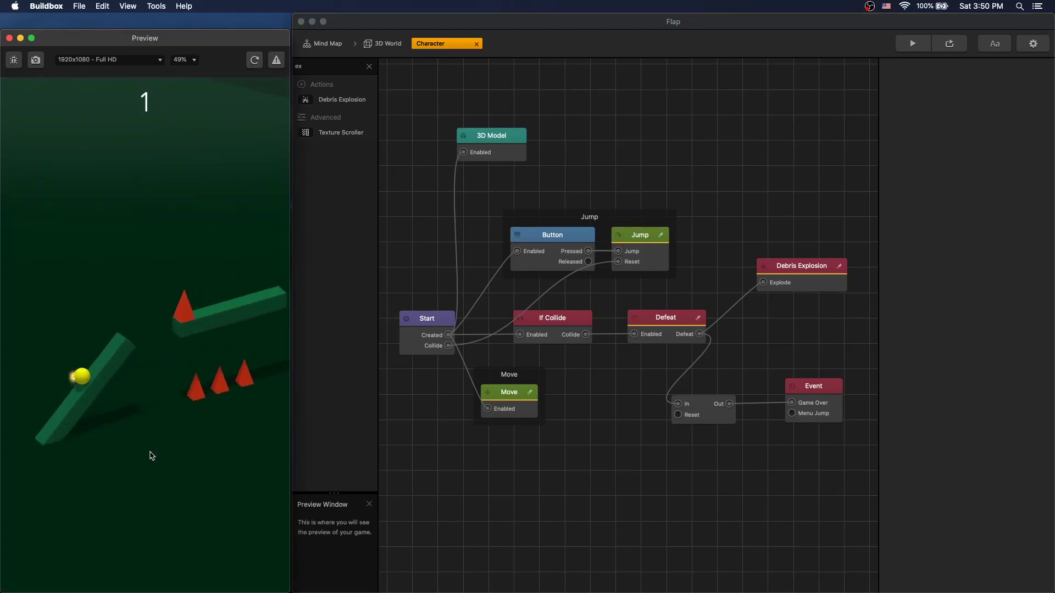
left_click(151, 456)
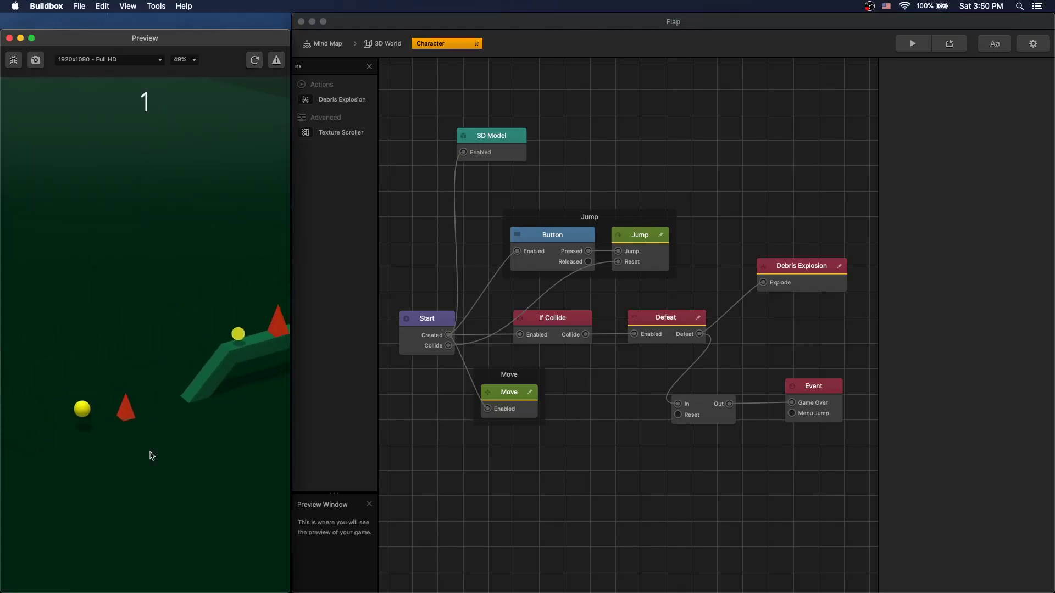
left_click(152, 456)
left_click(152, 456)
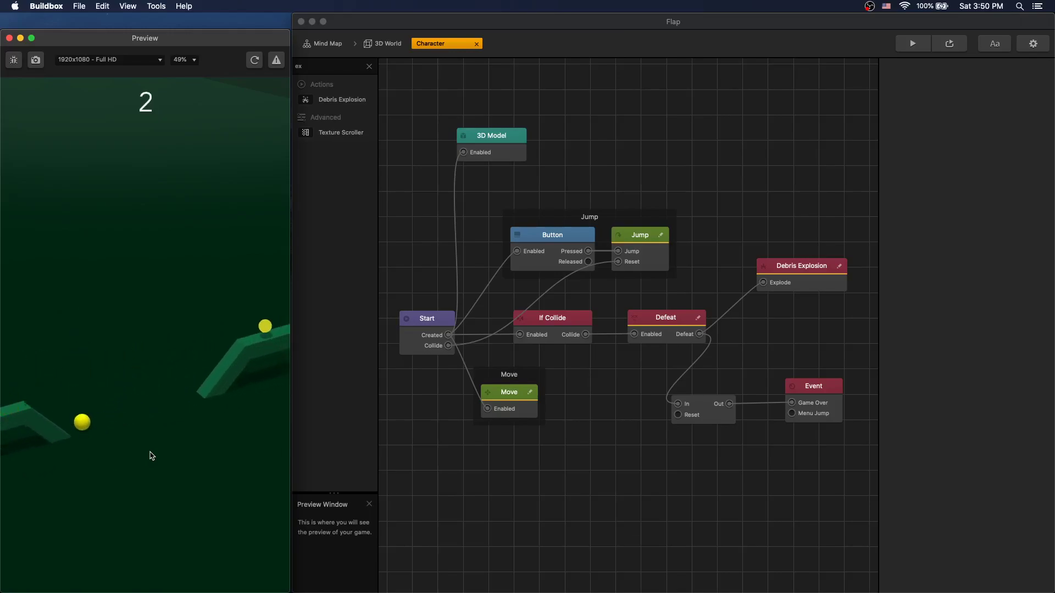
left_click(152, 455)
left_click(151, 456)
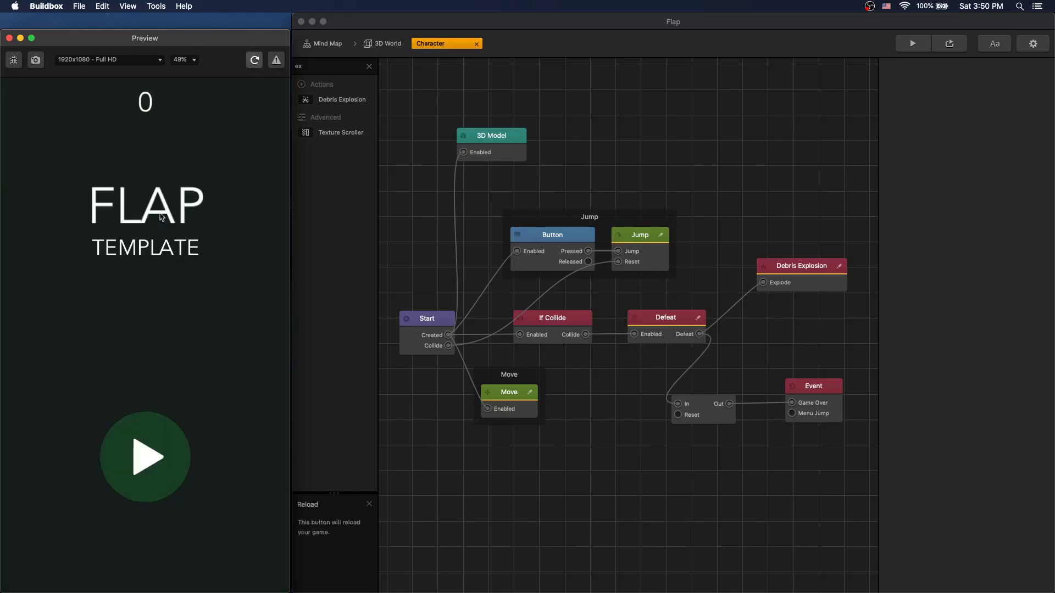
left_click(134, 443)
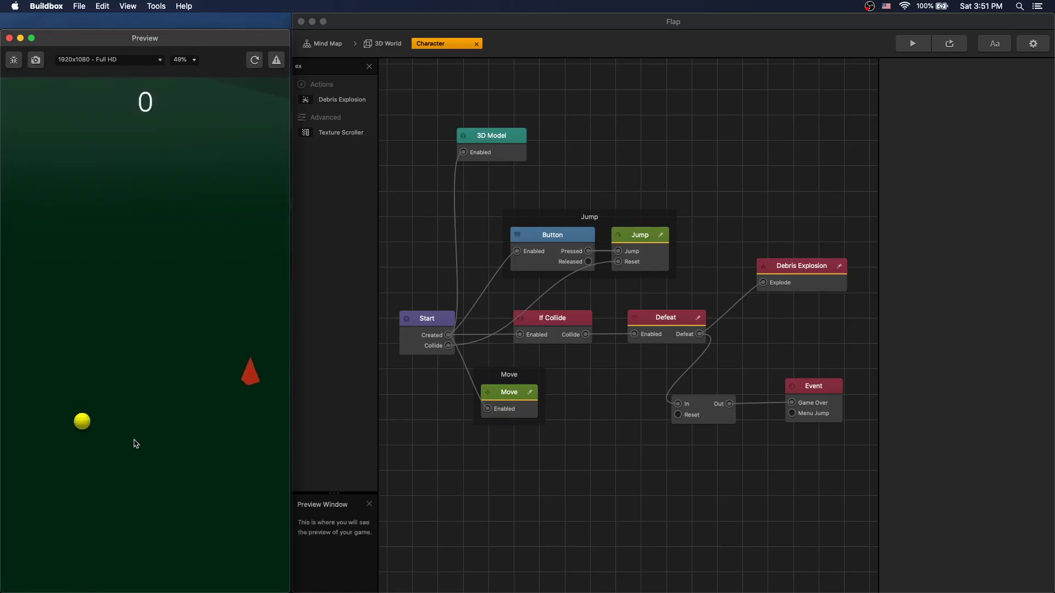
left_click(142, 440)
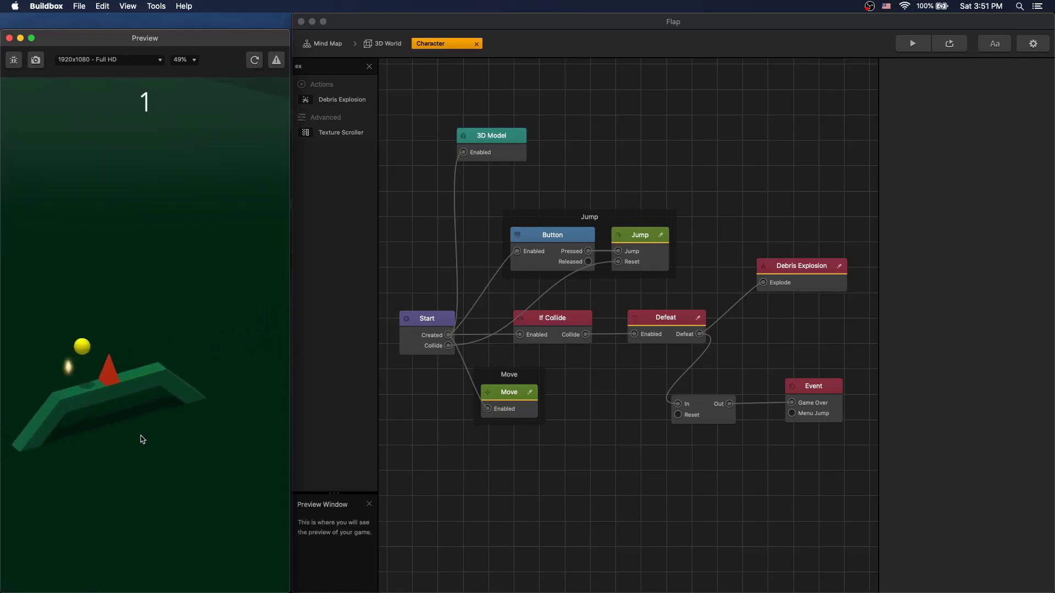
left_click(142, 439)
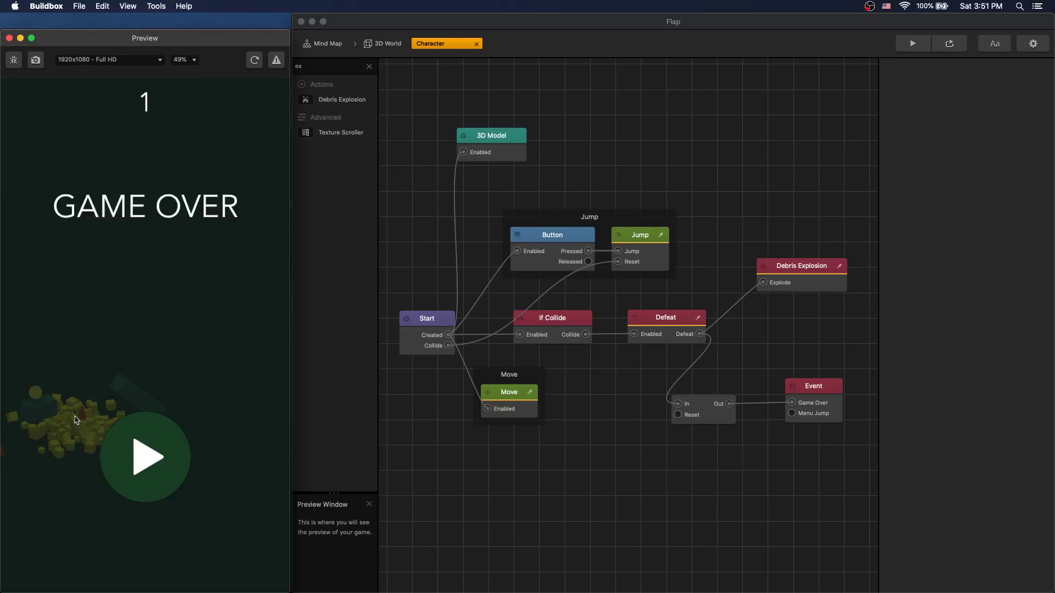
left_click(131, 439)
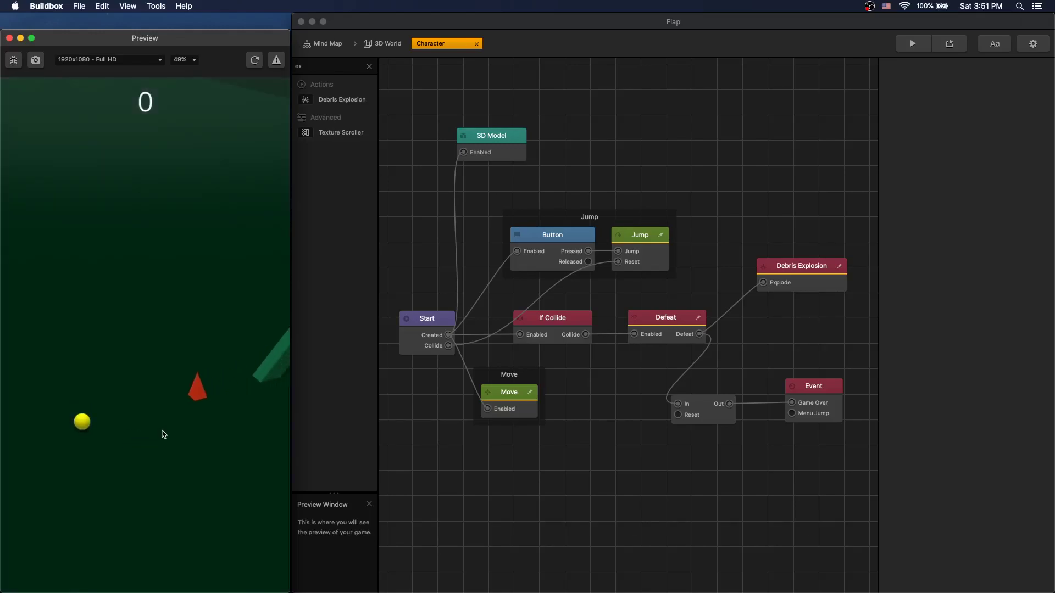
left_click(164, 434)
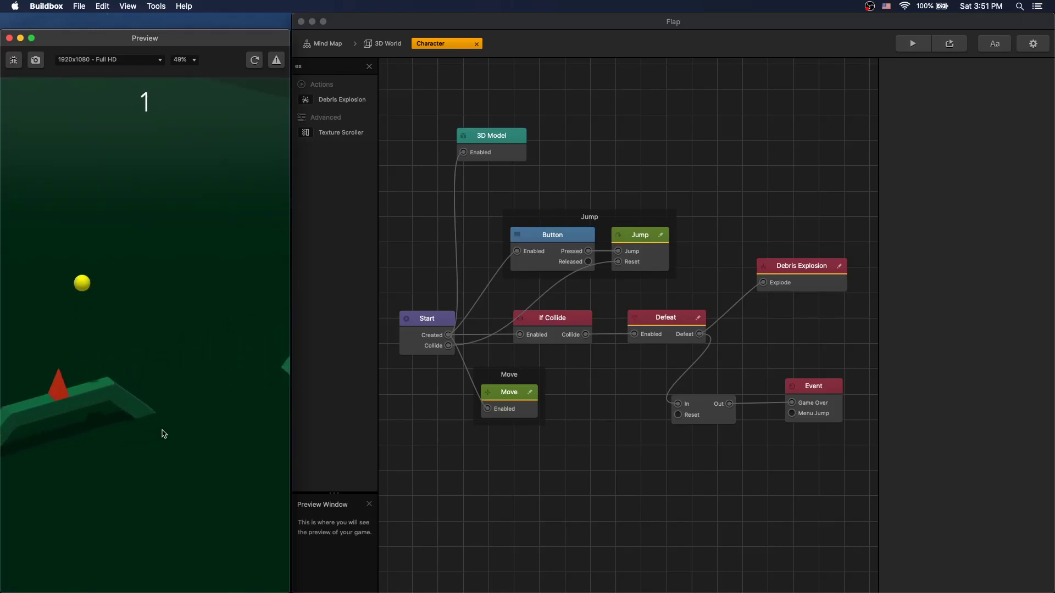
left_click(163, 434)
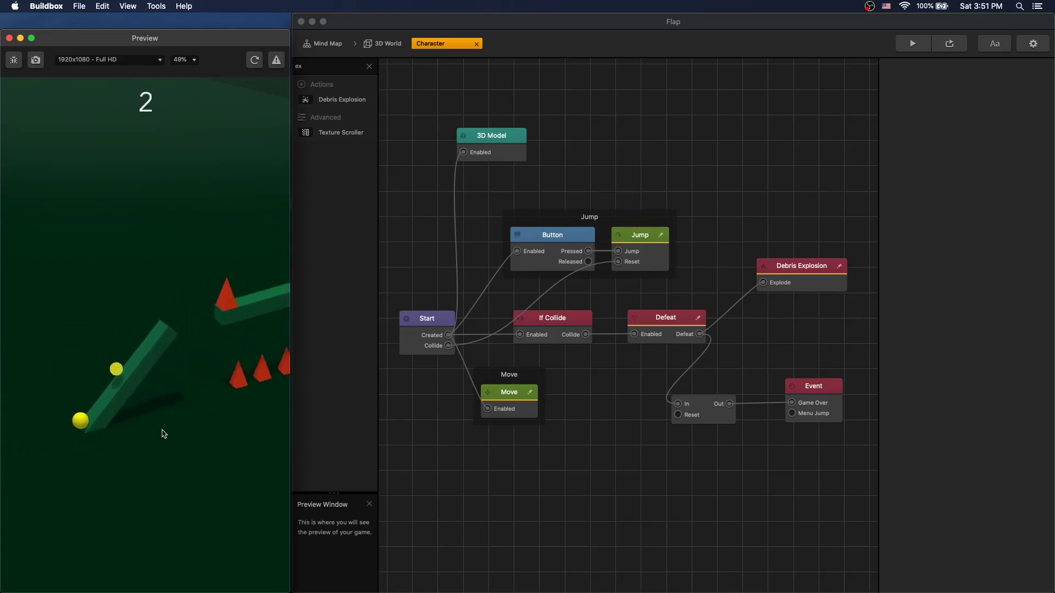
left_click(163, 434)
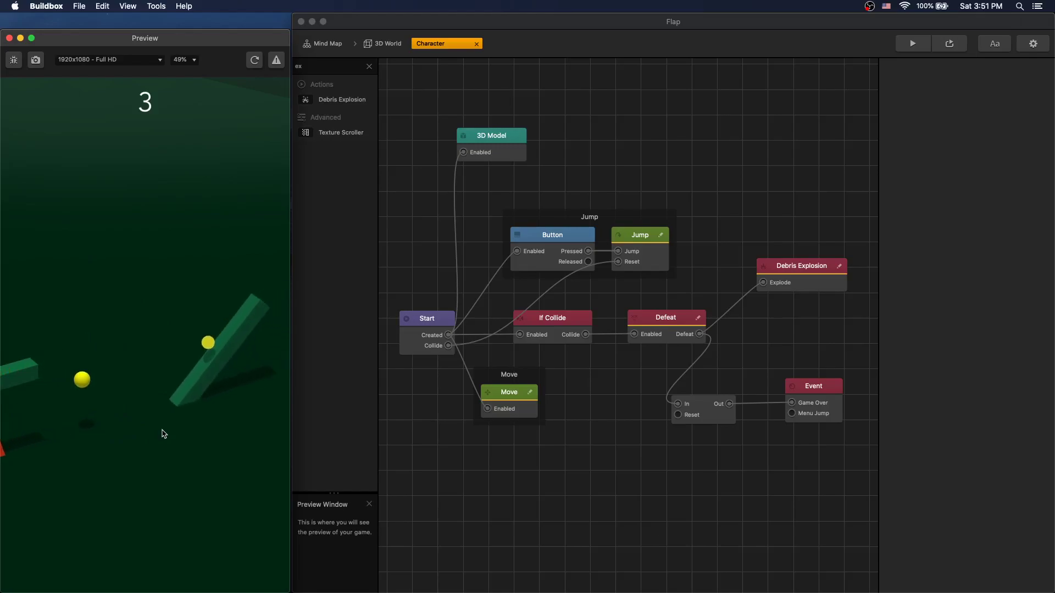
left_click(164, 434)
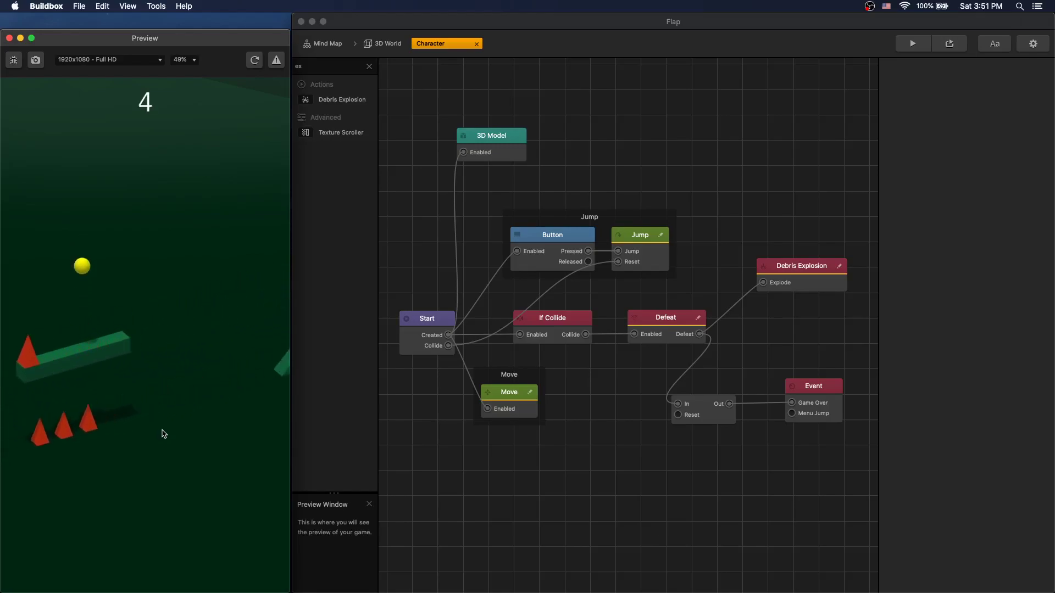